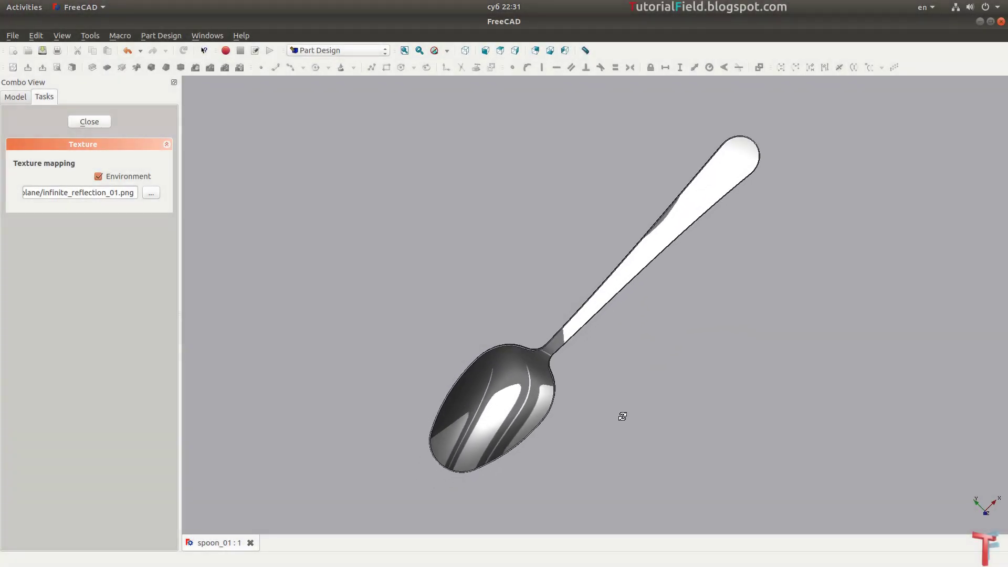
Step: Orbit the finished chrome spoon preview to show it from different angles
{"action": "mouse_move", "coordinate": [622, 416]}
{"action": "middle_mouse_down"}
{"action": "mouse_move", "coordinate": [608, 247]}
{"action": "mouse_move", "coordinate": [623, 196]}
{"action": "mouse_move", "coordinate": [685, 175]}
{"action": "middle_mouse_up"}
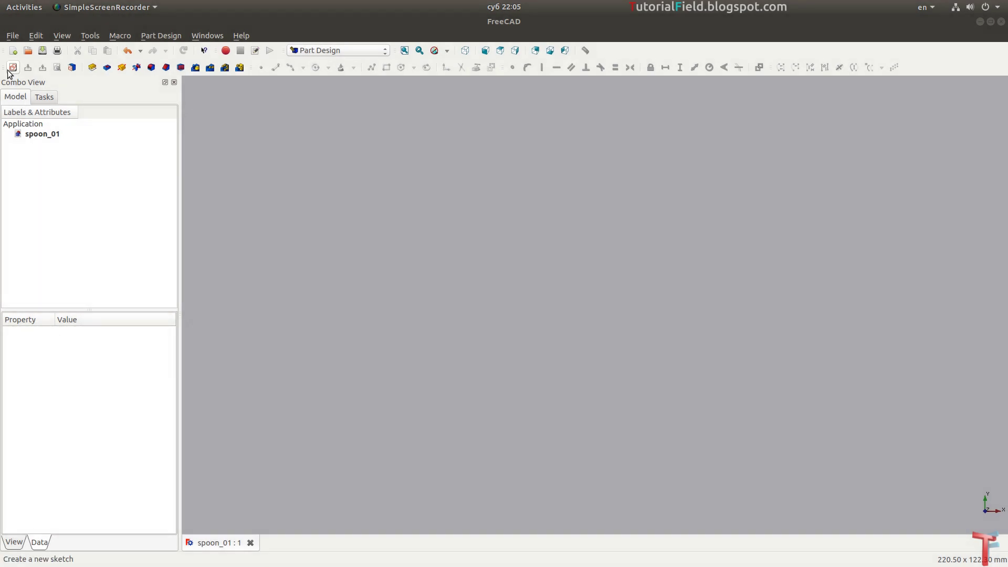
Step: Start a sketch on the XY plane and draw the first arc of the bowl
{"action": "left_click", "coordinate": [13, 67]}
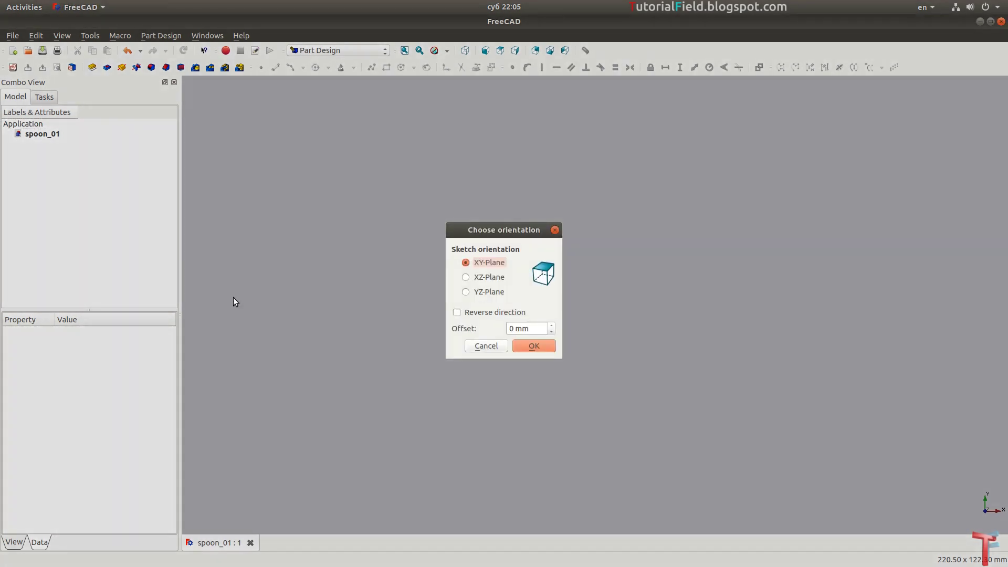
{"action": "left_click", "coordinate": [531, 346]}
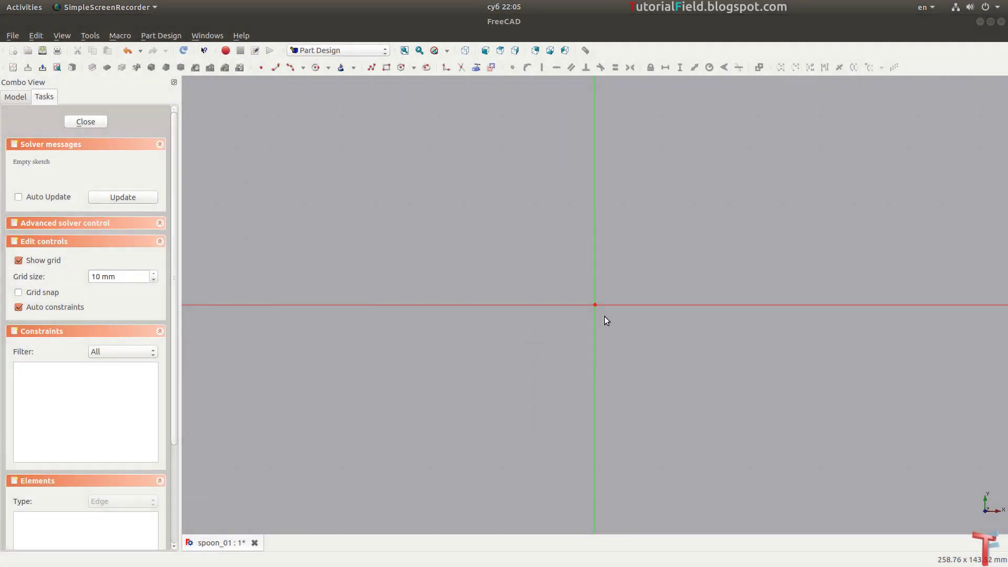
{"action": "left_click", "coordinate": [276, 68]}
{"action": "left_click", "coordinate": [333, 221]}
{"action": "left_click", "coordinate": [338, 414]}
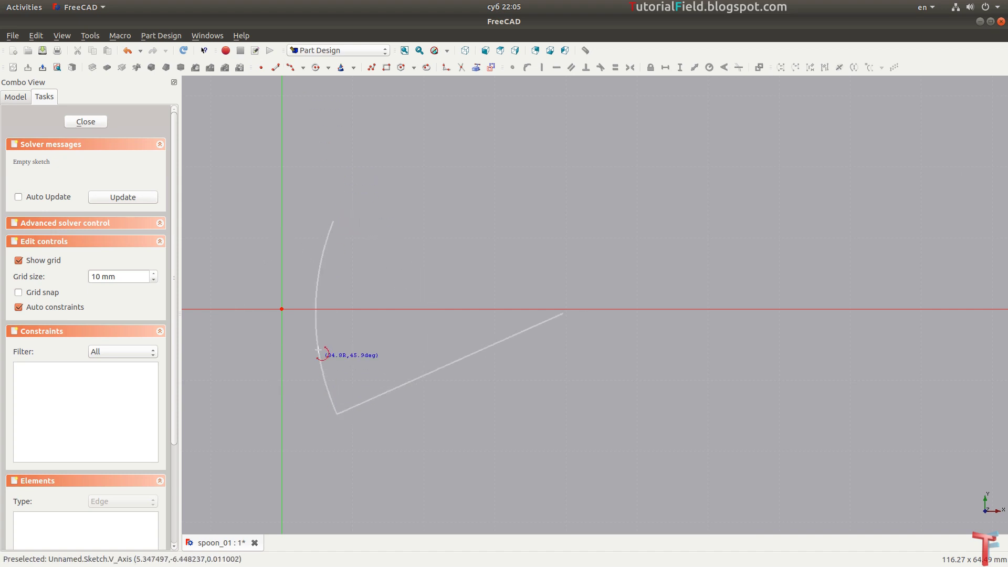
{"action": "left_click", "coordinate": [316, 339]}
Step: Make the arc endpoints symmetric about the horizontal axis and give it a 13 mm radius
{"action": "left_click", "coordinate": [333, 221]}
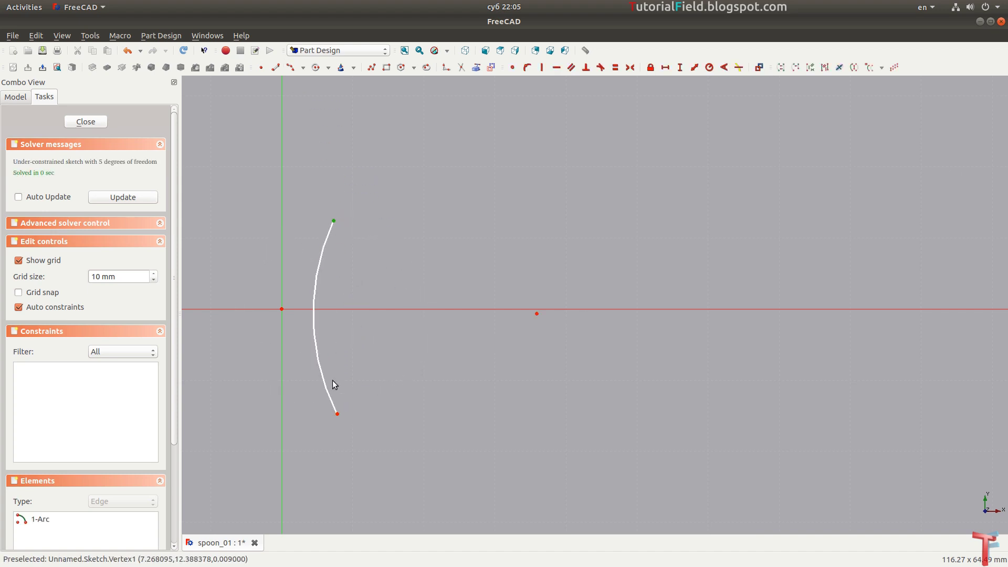
{"action": "left_click", "coordinate": [369, 310]}
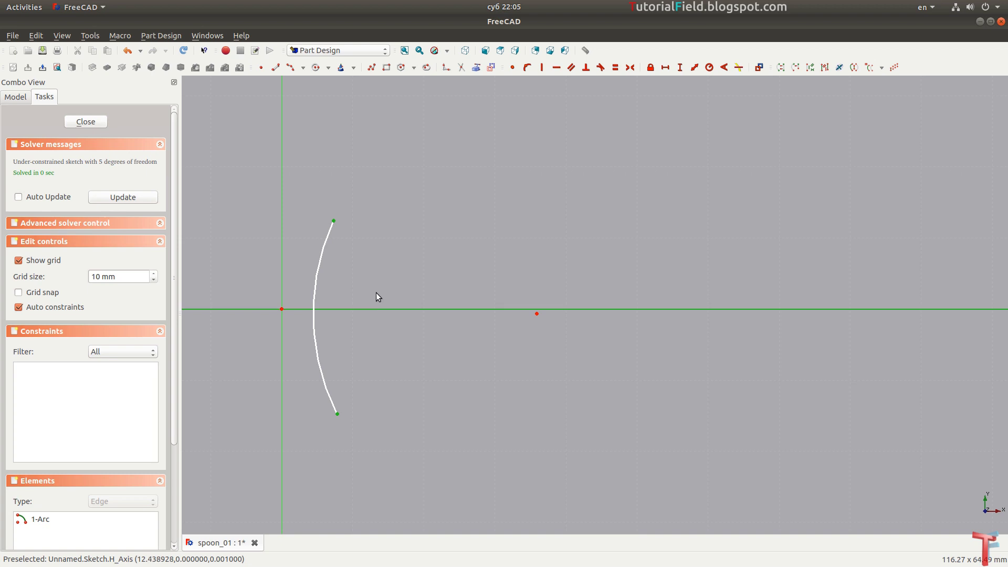
{"action": "key", "text": "s"}
{"action": "left_click", "coordinate": [319, 254]}
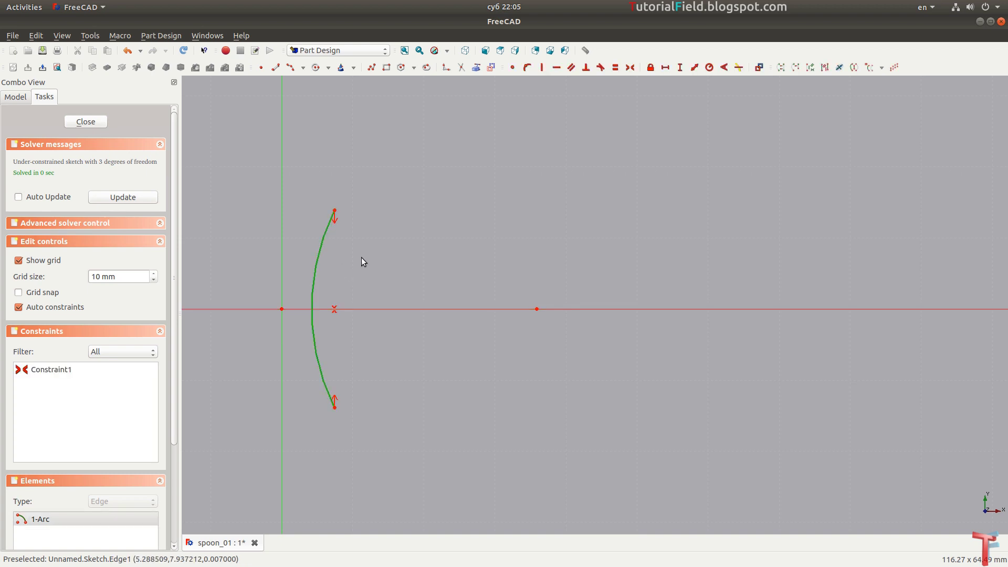
{"action": "key", "text": "shift+r"}
{"action": "type", "text": "13"}
{"action": "key", "text": "Return"}
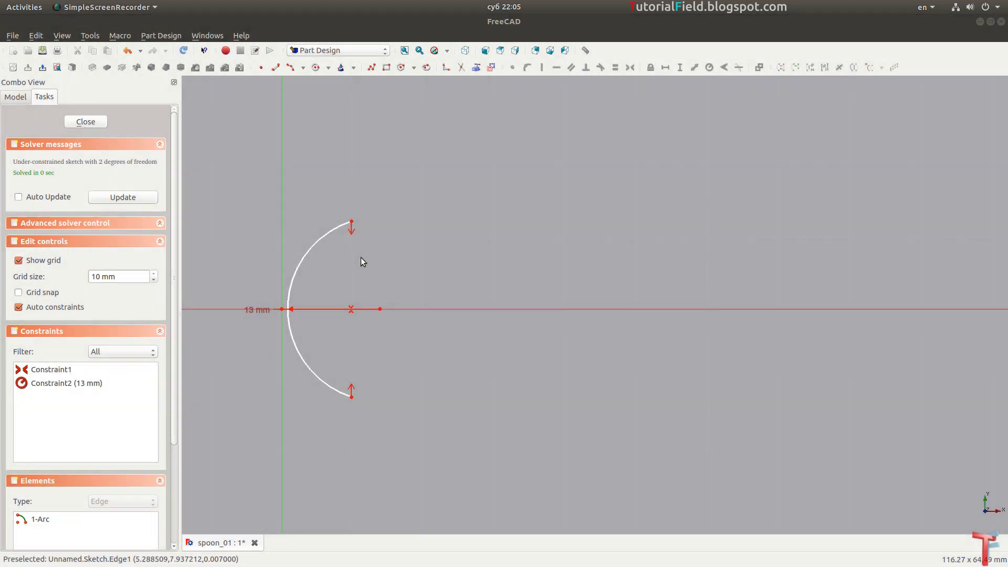
Step: Set the arc angle to 125° and move its dimension labels clear of the arc
{"action": "left_click_drag", "start_coordinate": [316, 298], "coordinate": [370, 304]}
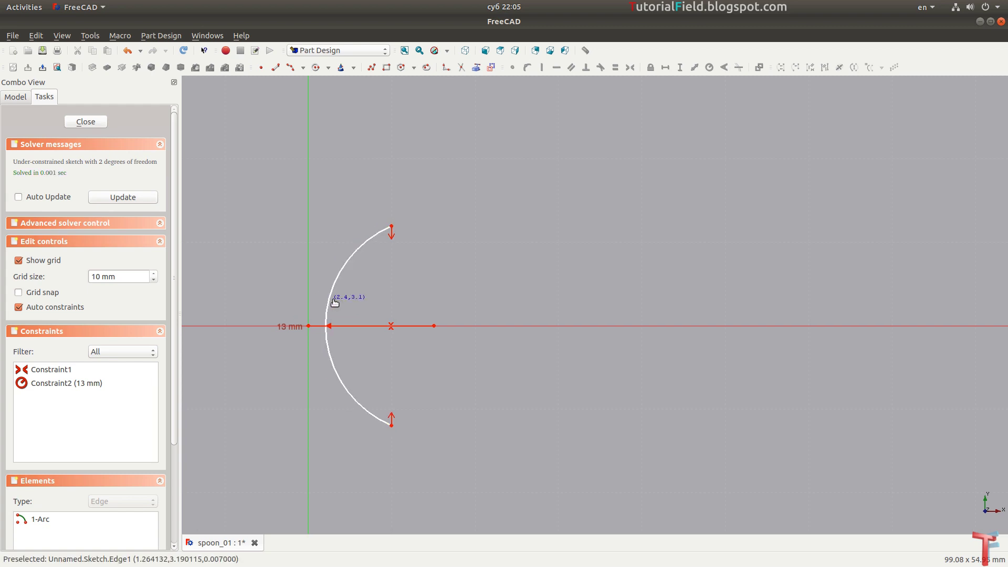
{"action": "scroll", "coordinate": [370, 305], "scroll_direction": "up", "scroll_amount": 3}
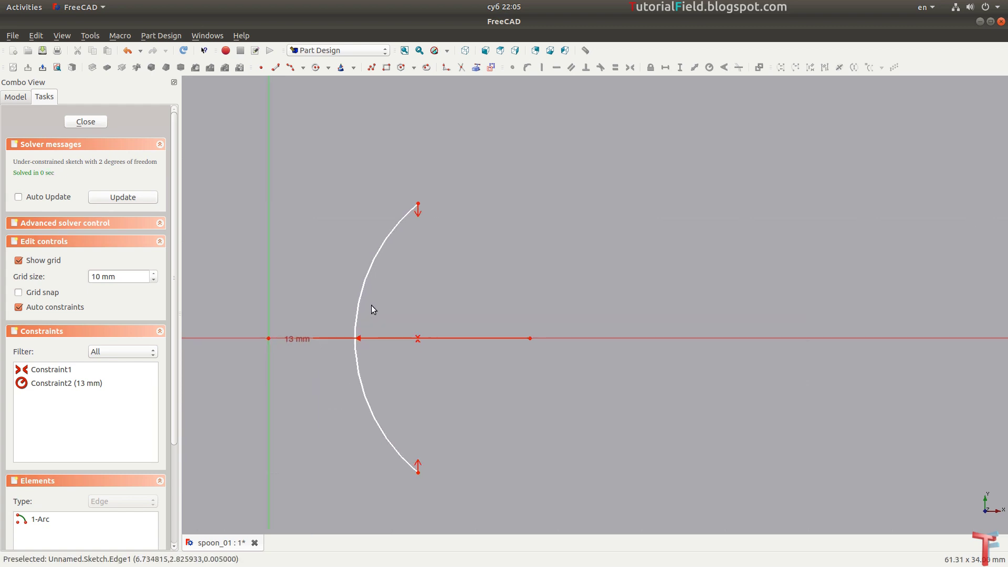
{"action": "left_click", "coordinate": [359, 308]}
{"action": "type", "text": "a"}
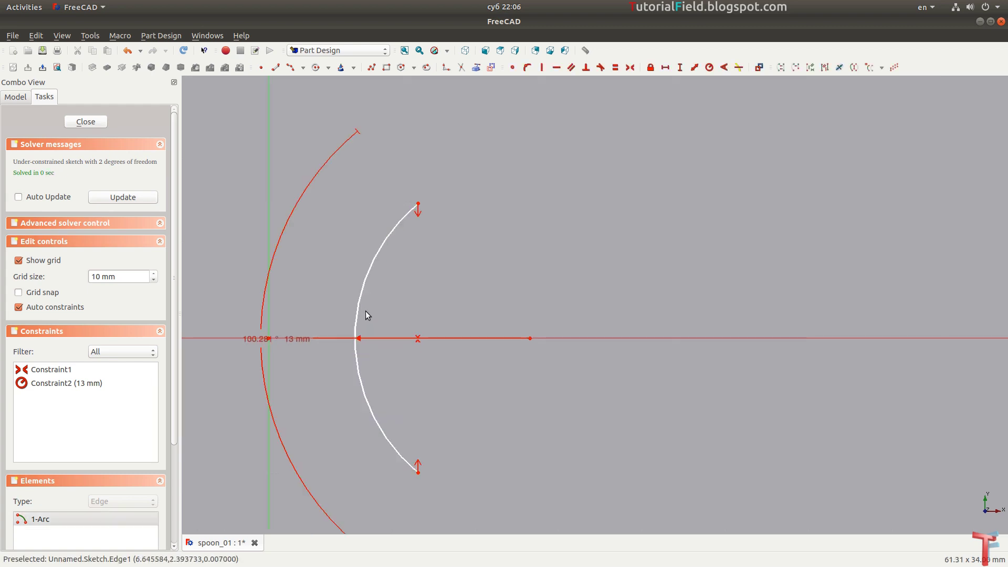
{"action": "type", "text": "125"}
{"action": "key", "text": "Return"}
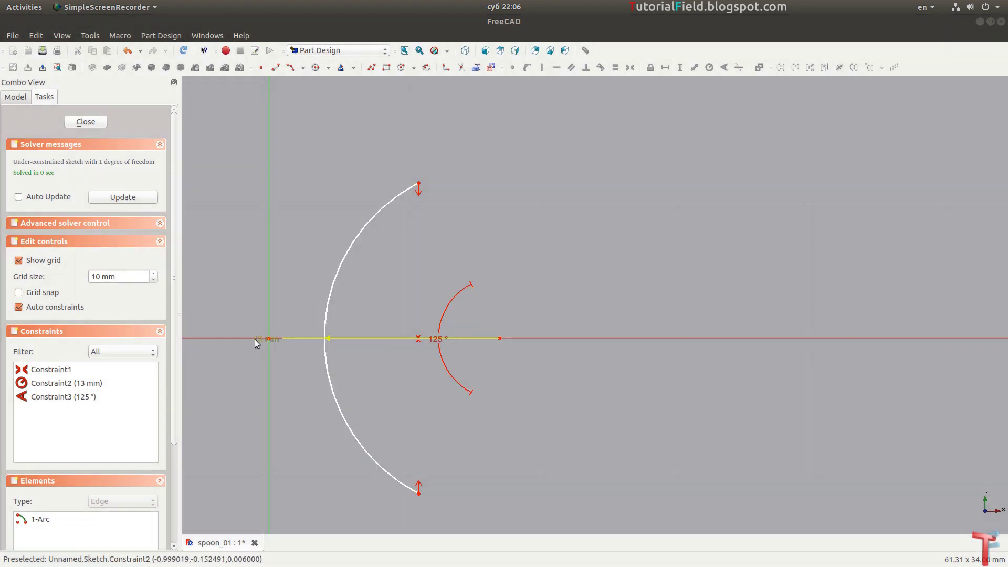
{"action": "left_click_drag", "start_coordinate": [255, 339], "coordinate": [322, 473]}
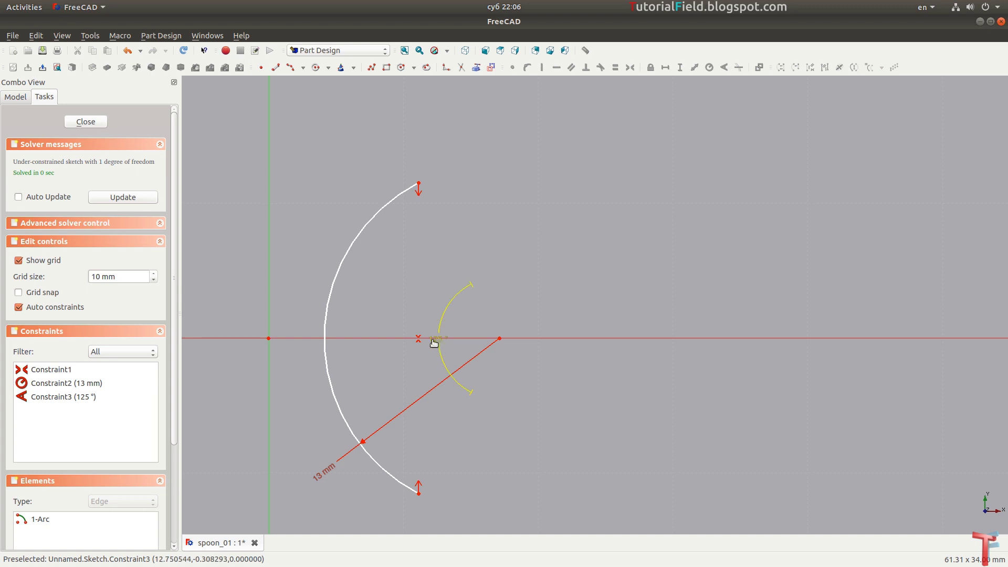
{"action": "mouse_move", "coordinate": [434, 343]}
{"action": "left_mouse_down"}
{"action": "mouse_move", "coordinate": [294, 339]}
{"action": "mouse_move", "coordinate": [377, 333]}
{"action": "left_mouse_up"}
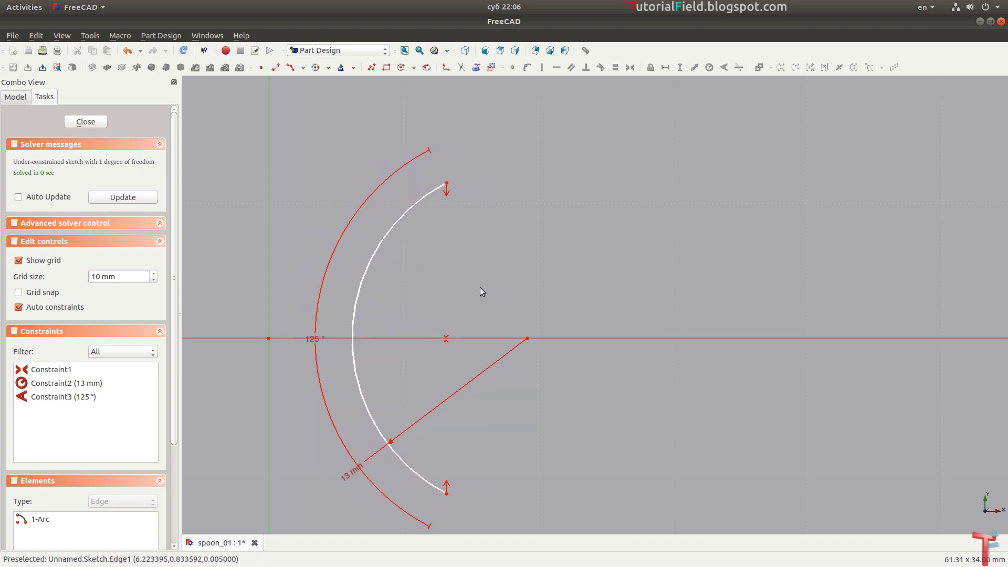
{"action": "scroll", "coordinate": [473, 289], "scroll_direction": "down", "scroll_amount": 3}
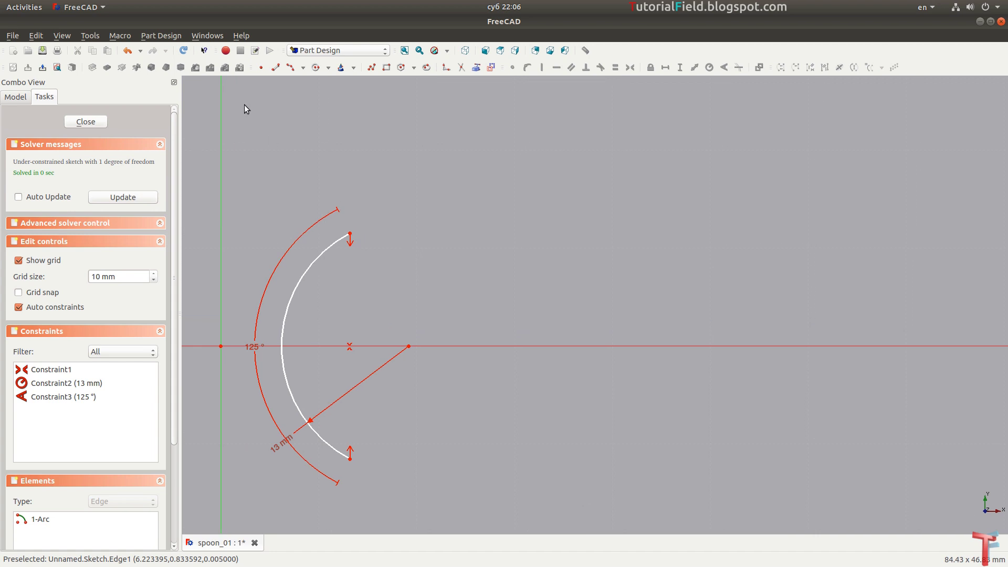
Step: Draw the upper and lower side arcs of the bowl and make them equal
{"action": "left_click", "coordinate": [376, 226]}
{"action": "left_click", "coordinate": [578, 189]}
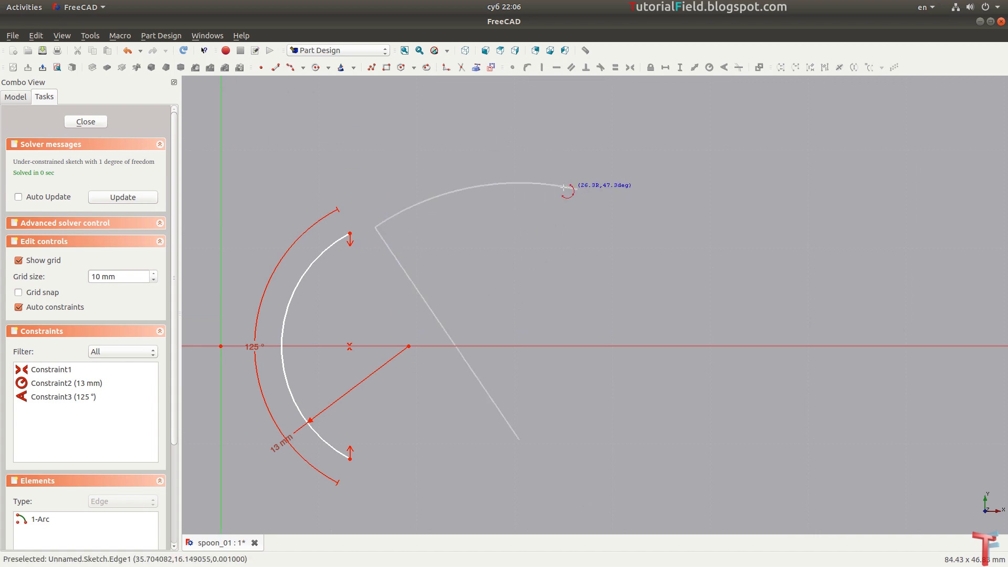
{"action": "left_click", "coordinate": [542, 192]}
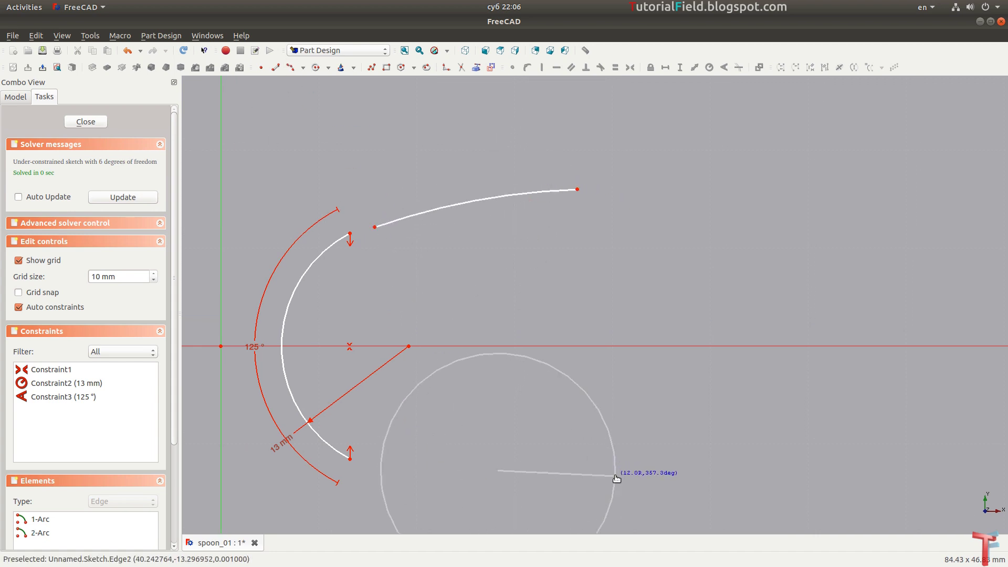
{"action": "left_click", "coordinate": [615, 476]}
{"action": "left_click", "coordinate": [547, 480]}
{"action": "left_click", "coordinate": [496, 481]}
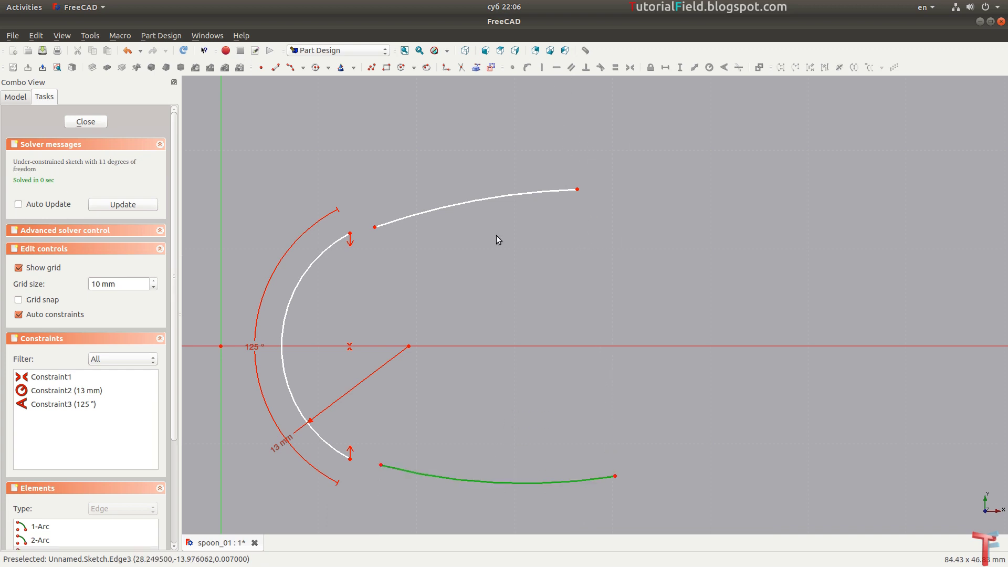
{"action": "left_click", "coordinate": [503, 199]}
{"action": "key", "text": "e"}
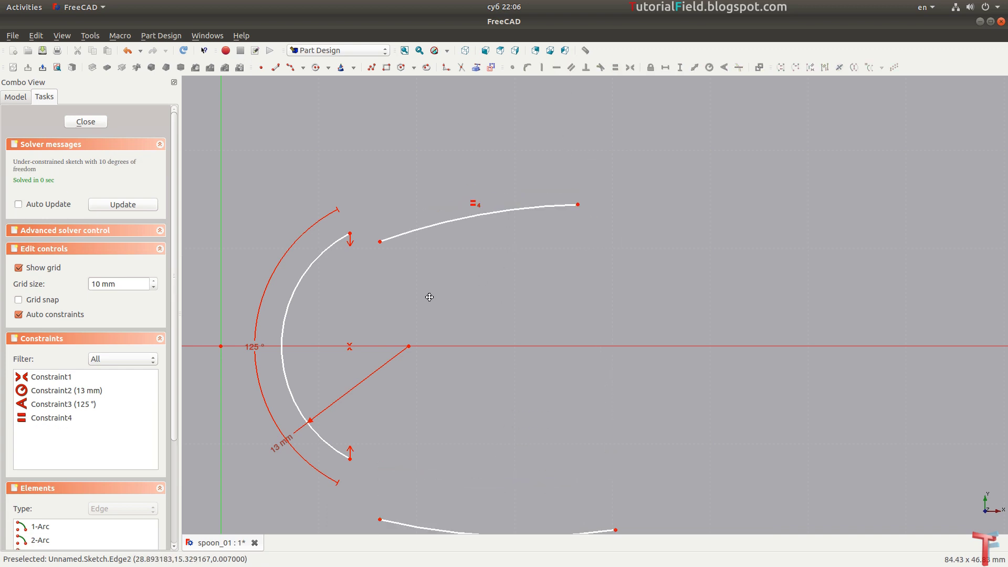
Step: Join both side arcs tangentially to the ends of the 13 mm arc
{"action": "left_click_drag", "start_coordinate": [458, 164], "coordinate": [391, 214]}
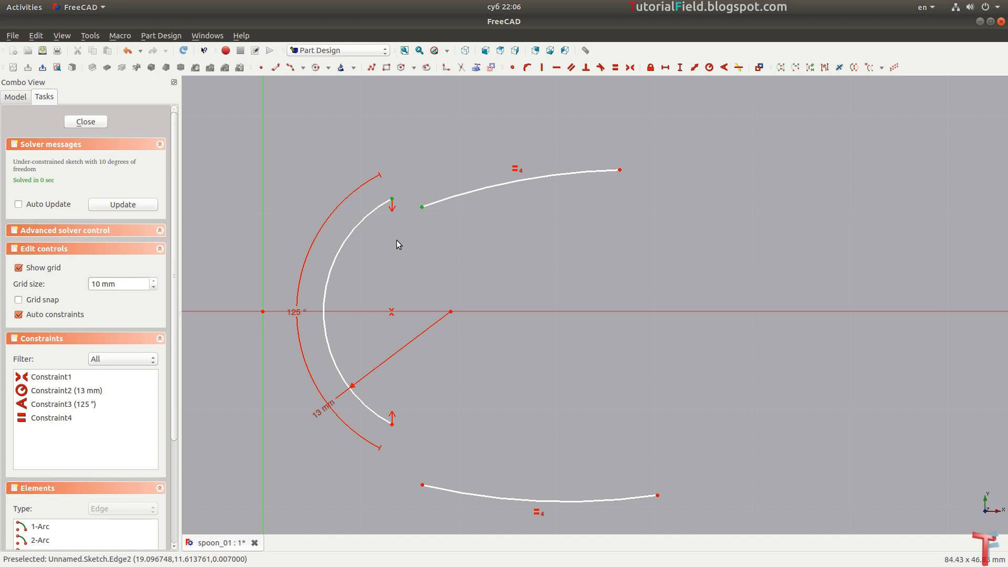
{"action": "key", "text": "t"}
{"action": "left_click", "coordinate": [421, 487]}
{"action": "left_click", "coordinate": [394, 424]}
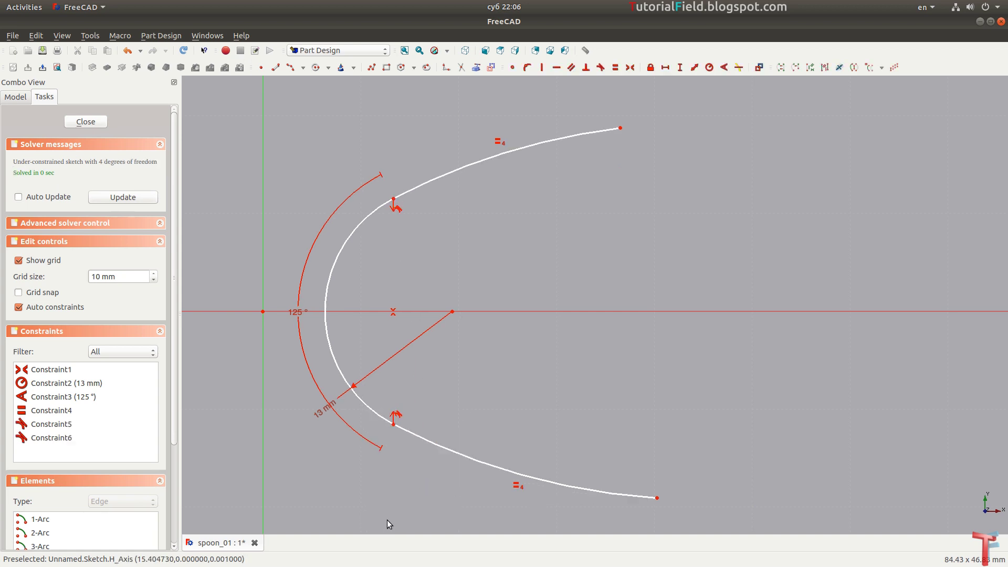
Step: Give the upper side arc a 60 mm radius and 30° angle, the lower arc 31°
{"action": "left_click", "coordinate": [528, 149]}
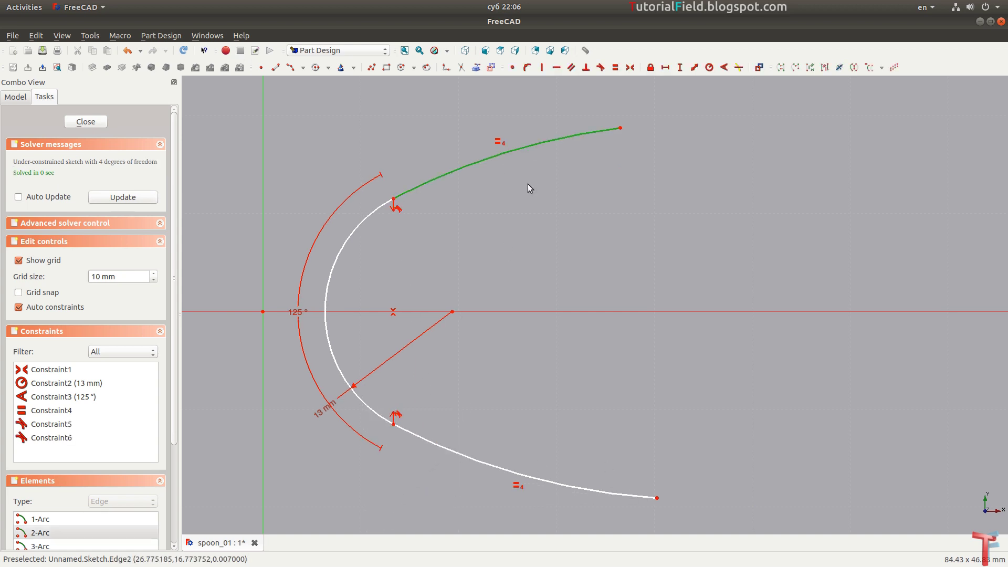
{"action": "type", "text": "kr"}
{"action": "type", "text": "60"}
{"action": "key", "text": "Return"}
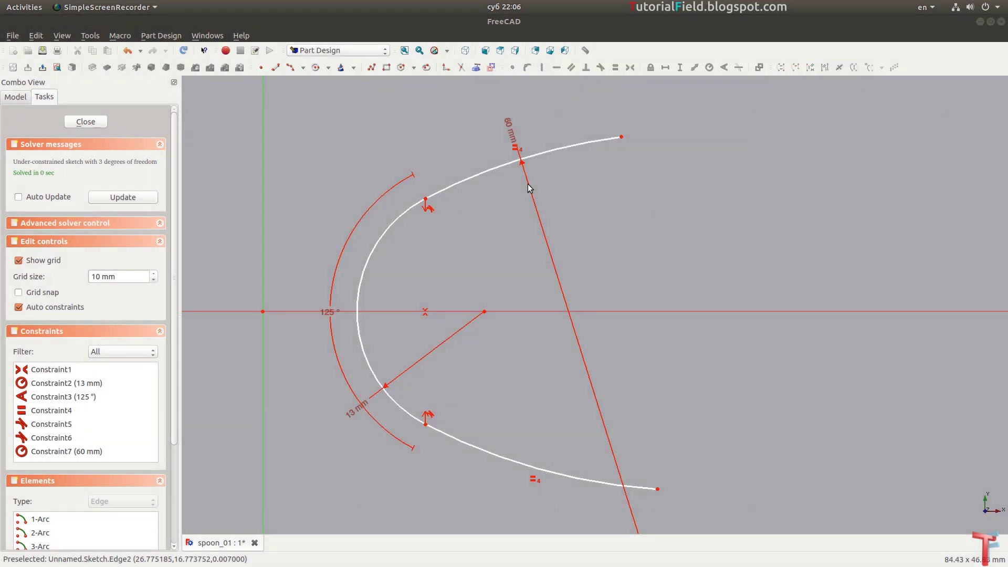
{"action": "left_click", "coordinate": [567, 150]}
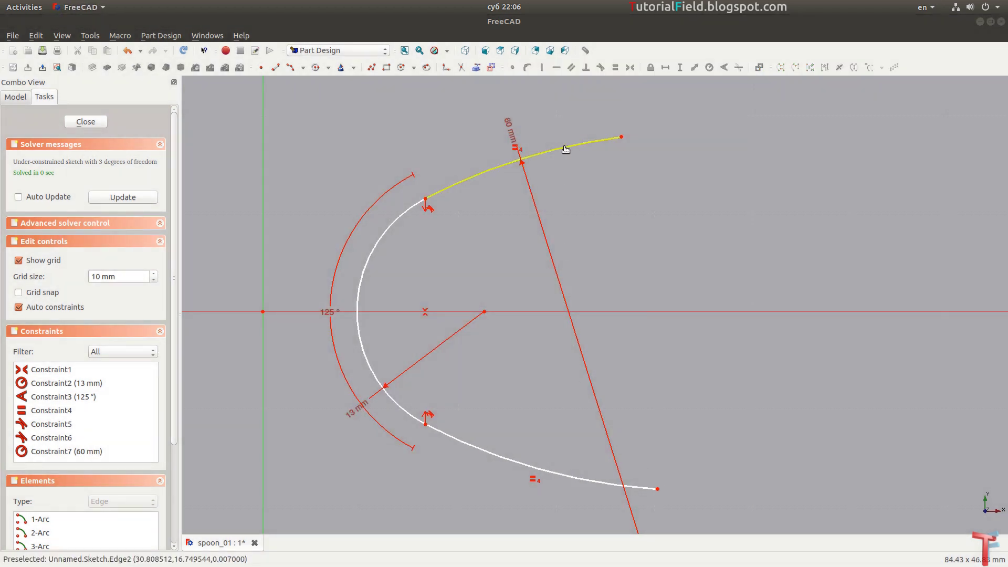
{"action": "type", "text": "ka"}
{"action": "type", "text": "30"}
{"action": "key", "text": "Return"}
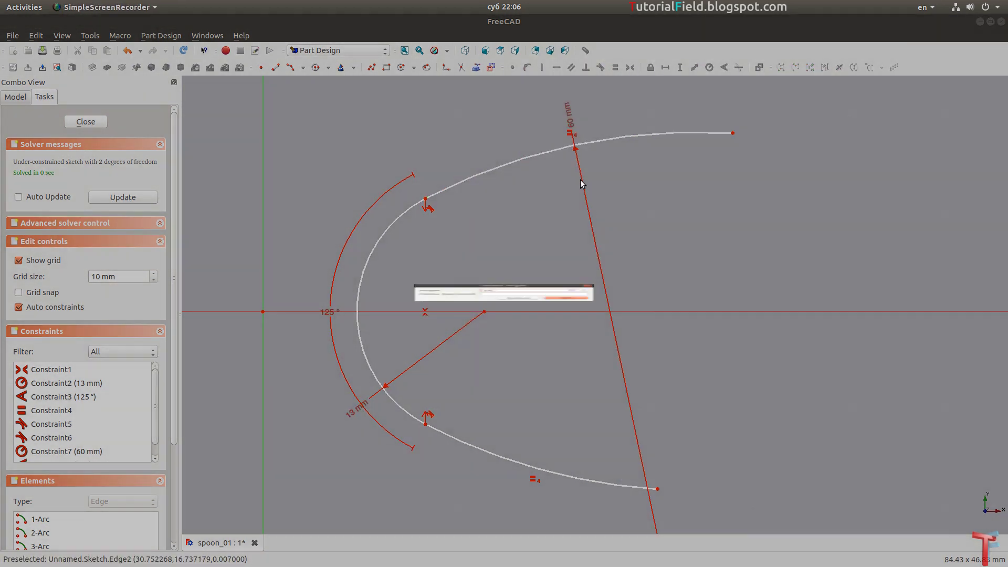
{"action": "left_click", "coordinate": [561, 470]}
{"action": "type", "text": "ka"}
{"action": "type", "text": "31"}
{"action": "key", "text": "Return"}
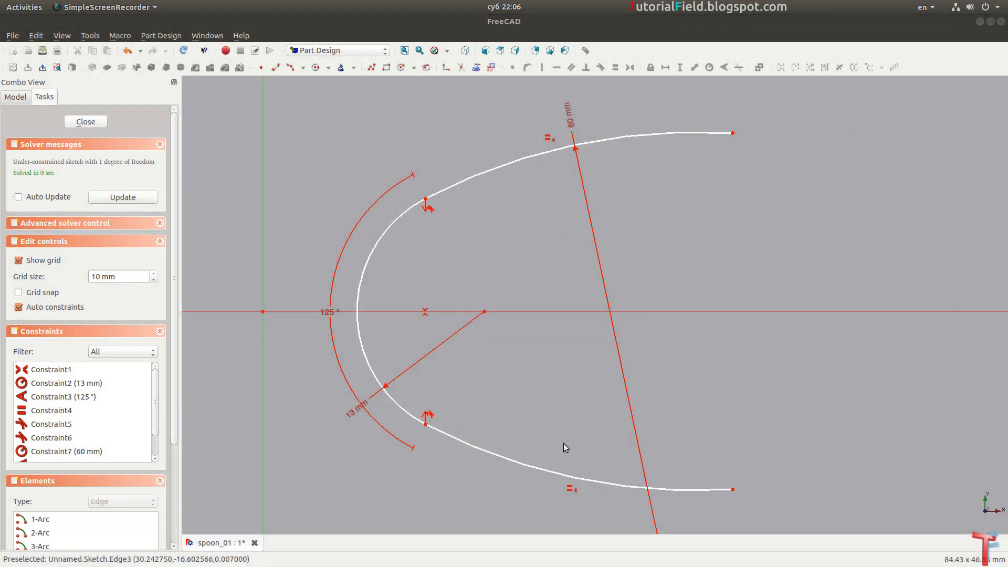
Step: Move the 31° label below the lower arc and bring the outline's open ends into view
{"action": "scroll", "coordinate": [563, 448], "scroll_direction": "down", "scroll_amount": 2}
{"action": "middle_click_drag", "start_coordinate": [605, 179], "coordinate": [493, 125]}
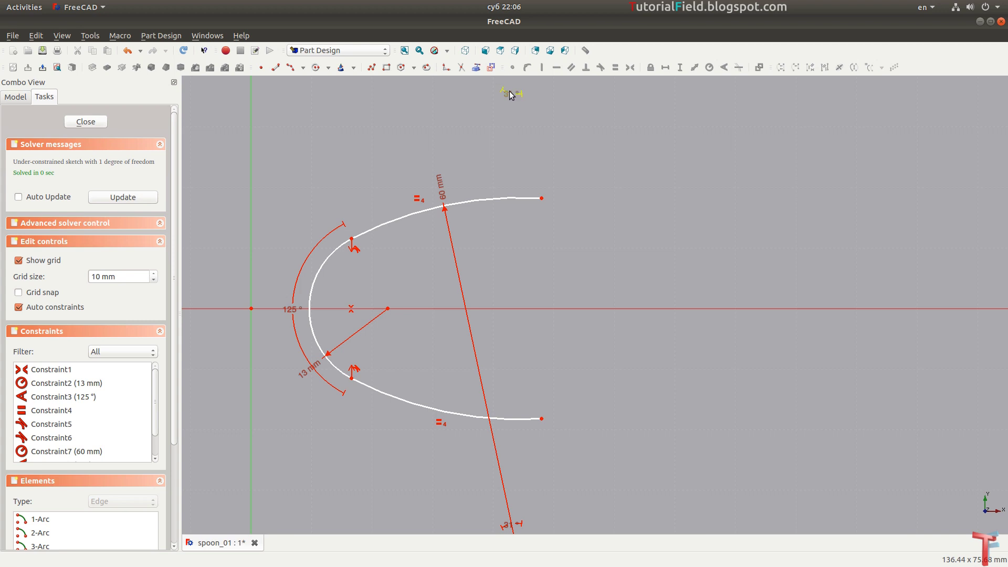
{"action": "left_click_drag", "start_coordinate": [511, 95], "coordinate": [464, 255]}
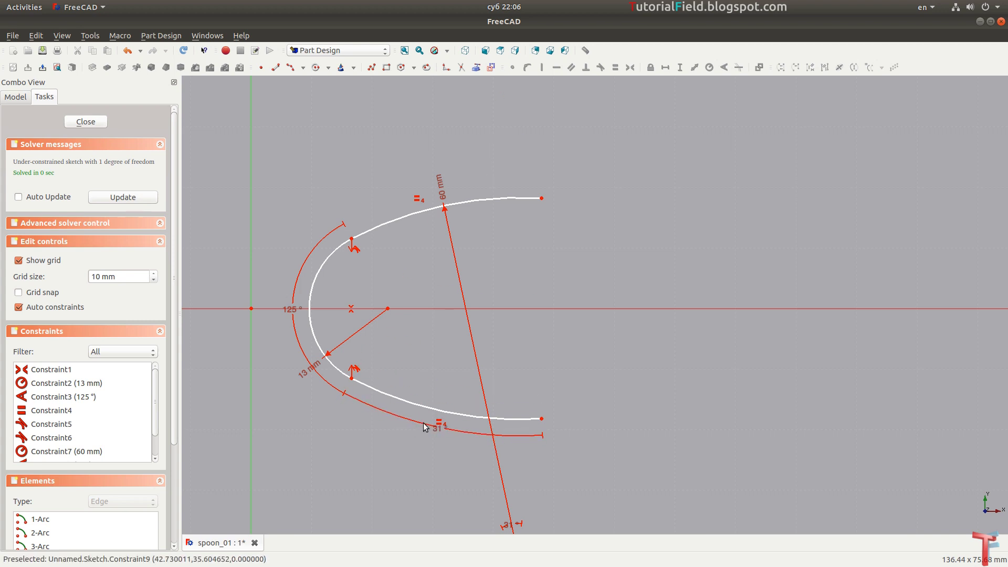
{"action": "scroll", "coordinate": [425, 427], "scroll_direction": "down", "scroll_amount": 2}
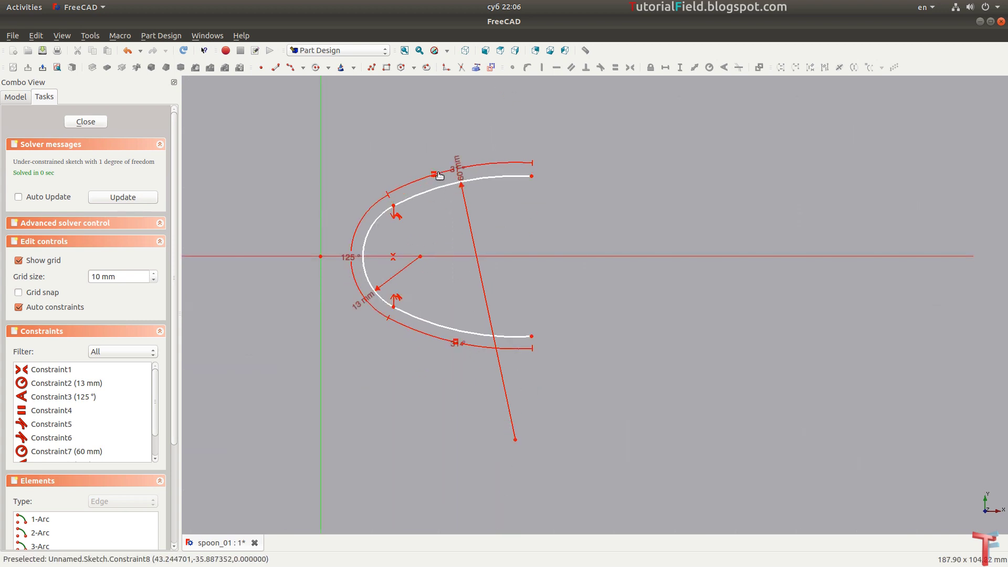
{"action": "scroll", "coordinate": [622, 216], "scroll_direction": "up", "scroll_amount": 2}
{"action": "scroll", "coordinate": [558, 218], "scroll_direction": "up", "scroll_amount": 2}
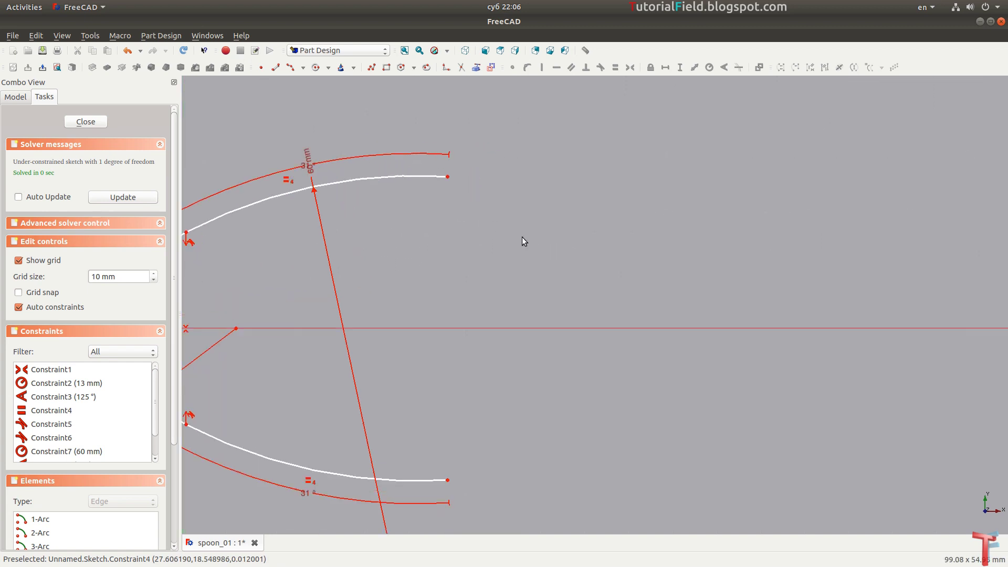
{"action": "scroll", "coordinate": [522, 241], "scroll_direction": "down", "scroll_amount": 1}
{"action": "left_click_drag", "start_coordinate": [546, 161], "coordinate": [531, 171]}
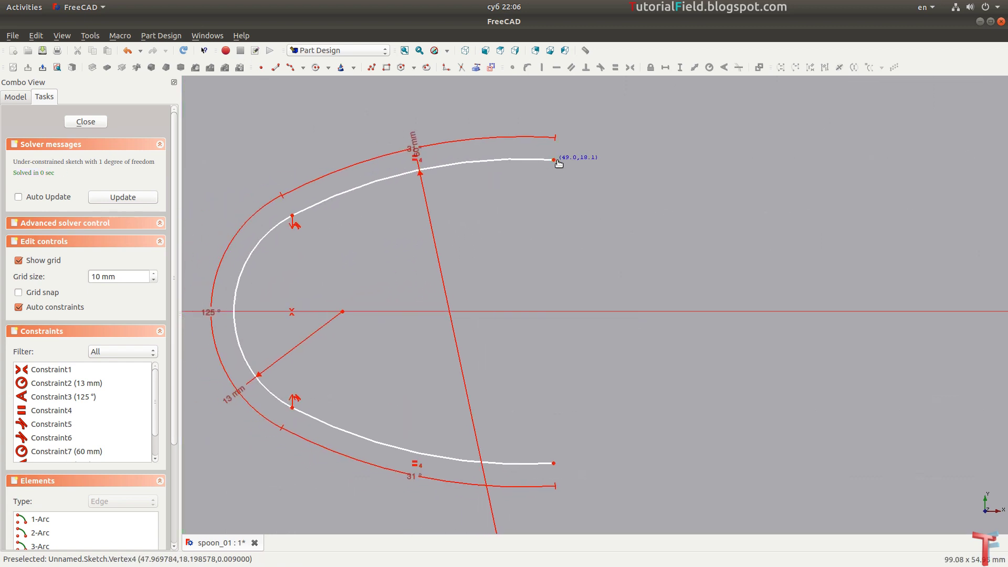
{"action": "scroll", "coordinate": [553, 245], "scroll_direction": "down", "scroll_amount": 1}
{"action": "scroll", "coordinate": [597, 228], "scroll_direction": "down", "scroll_amount": 1}
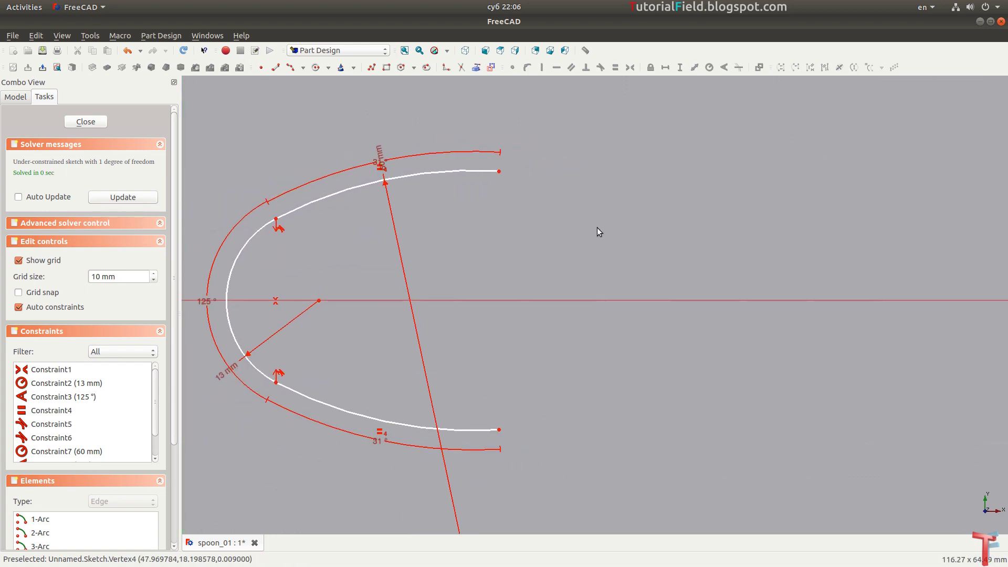
{"action": "middle_click_drag", "start_coordinate": [499, 172], "coordinate": [480, 82]}
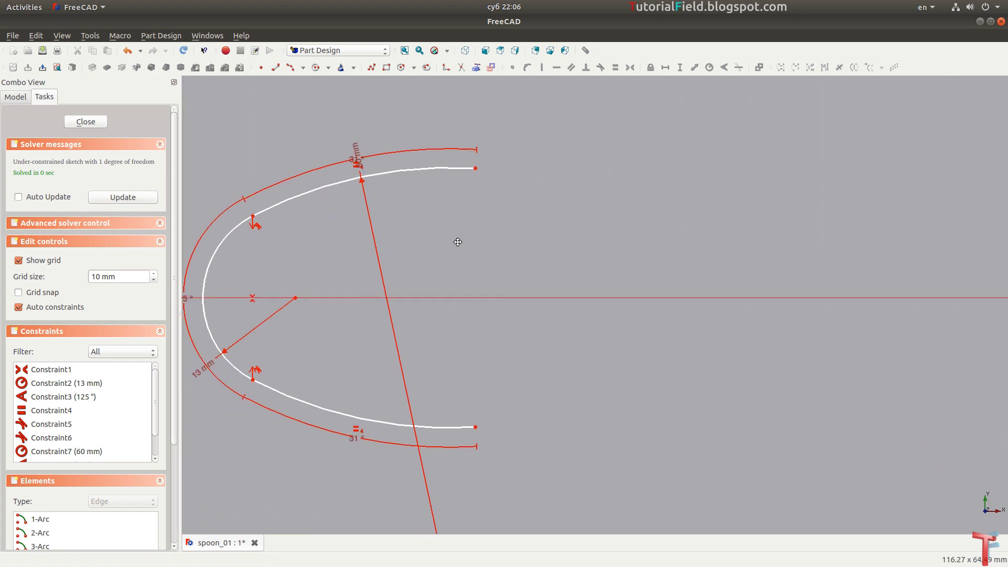
Step: Draw two centre arcs at the open ends of the spoon outline
{"action": "left_click", "coordinate": [292, 73]}
{"action": "left_click", "coordinate": [467, 266]}
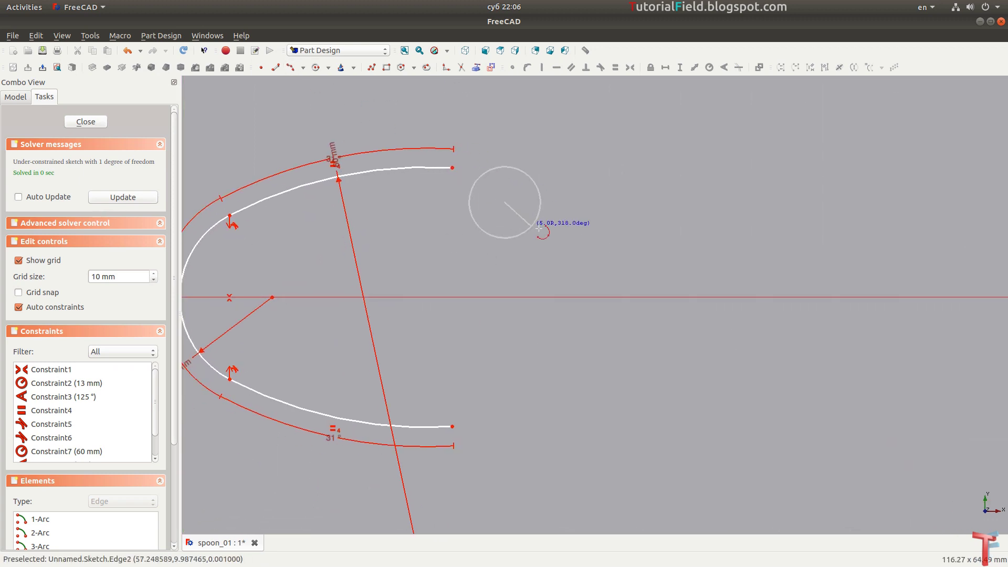
{"action": "left_click", "coordinate": [478, 179]}
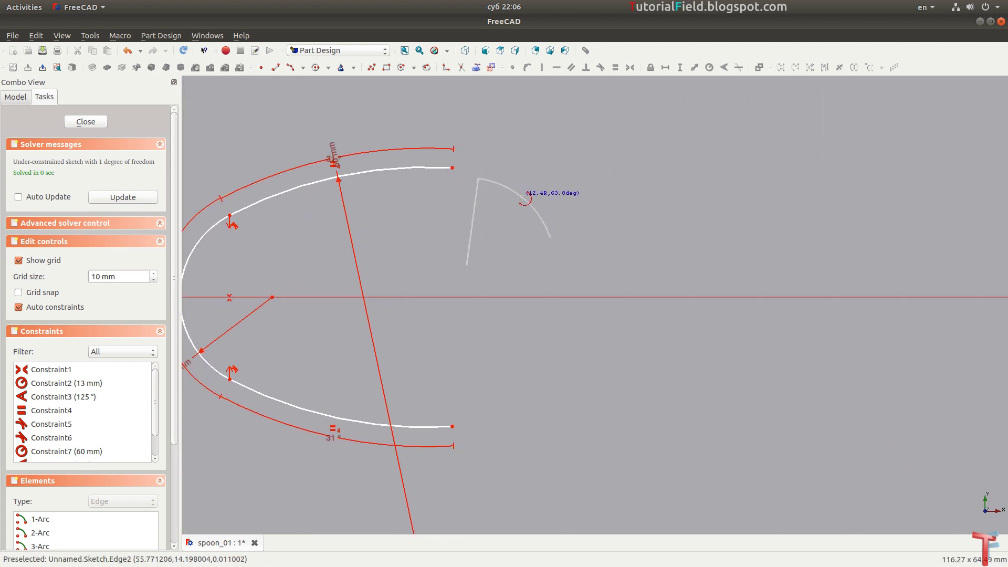
{"action": "left_click", "coordinate": [554, 364]}
{"action": "left_click", "coordinate": [533, 394]}
Step: Make both new arcs tangent to the outline ends and equal to each other
{"action": "left_click", "coordinate": [479, 179]}
{"action": "left_click", "coordinate": [452, 167]}
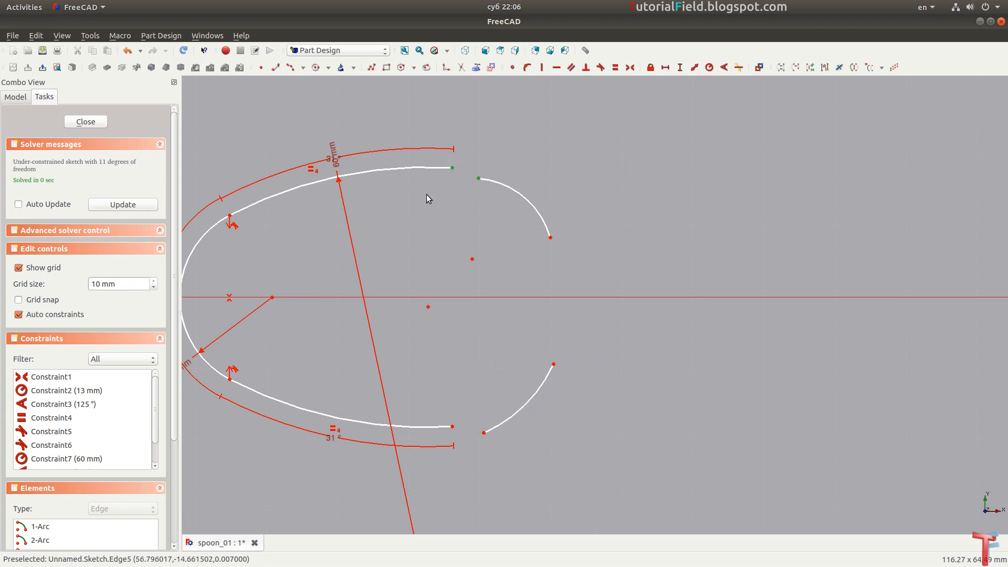
{"action": "key", "text": "t"}
{"action": "left_click", "coordinate": [452, 427]}
{"action": "left_click", "coordinate": [484, 433]}
{"action": "key", "text": "t"}
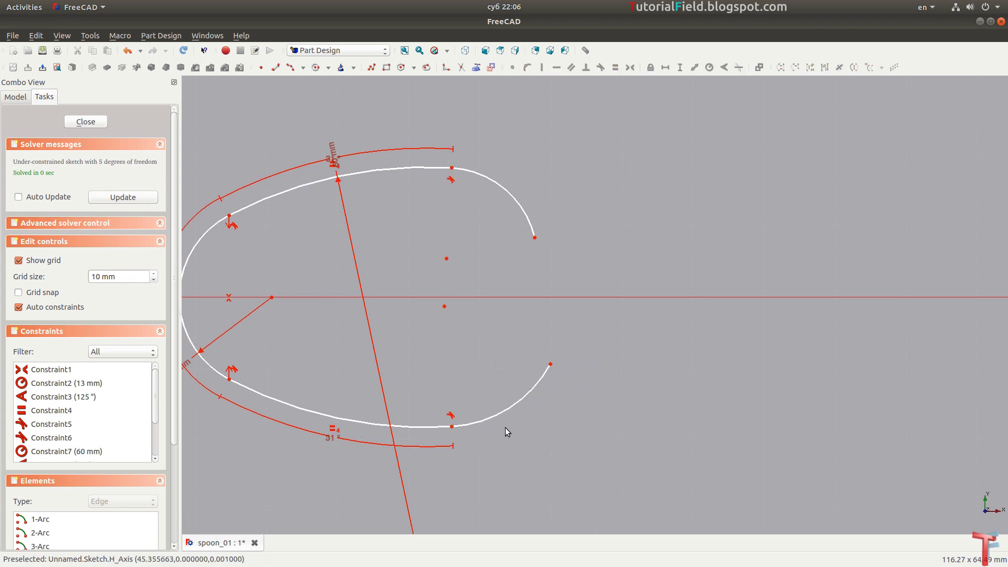
{"action": "left_click", "coordinate": [524, 210]}
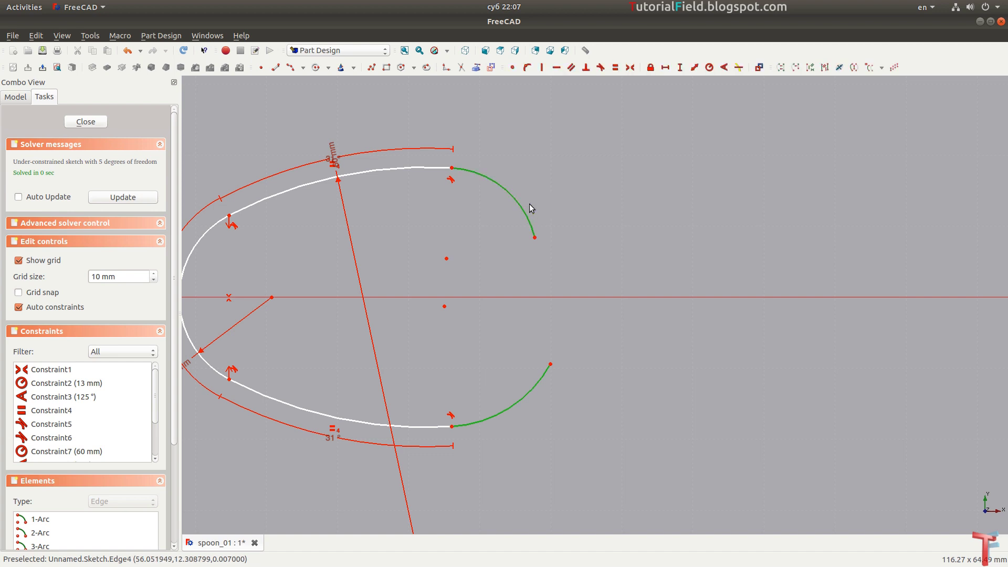
{"action": "key", "text": "e"}
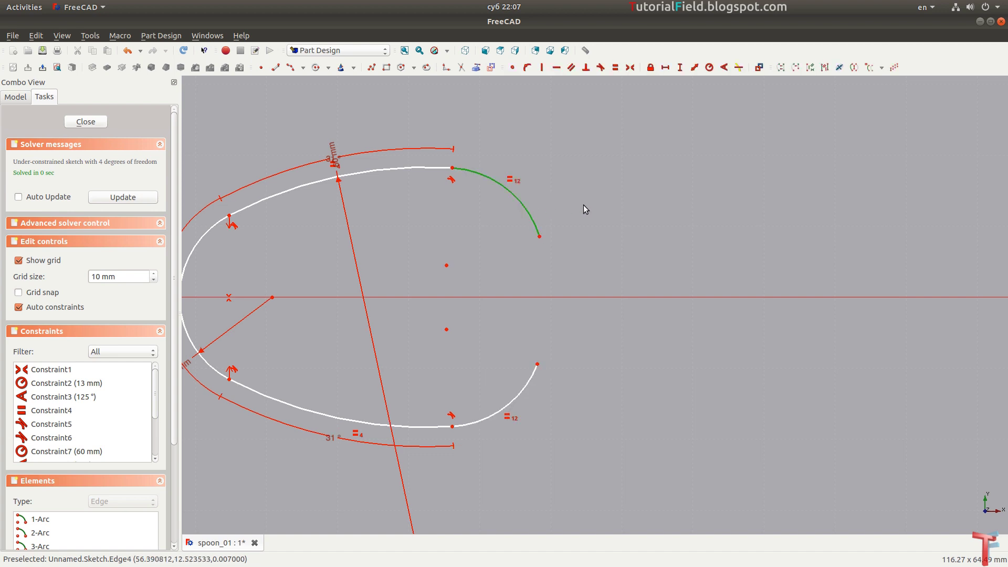
Step: Constrain the new arcs to an 18 mm radius and 65° angle, adjusting their free ends
{"action": "key", "text": "shift+r"}
{"action": "type", "text": "18"}
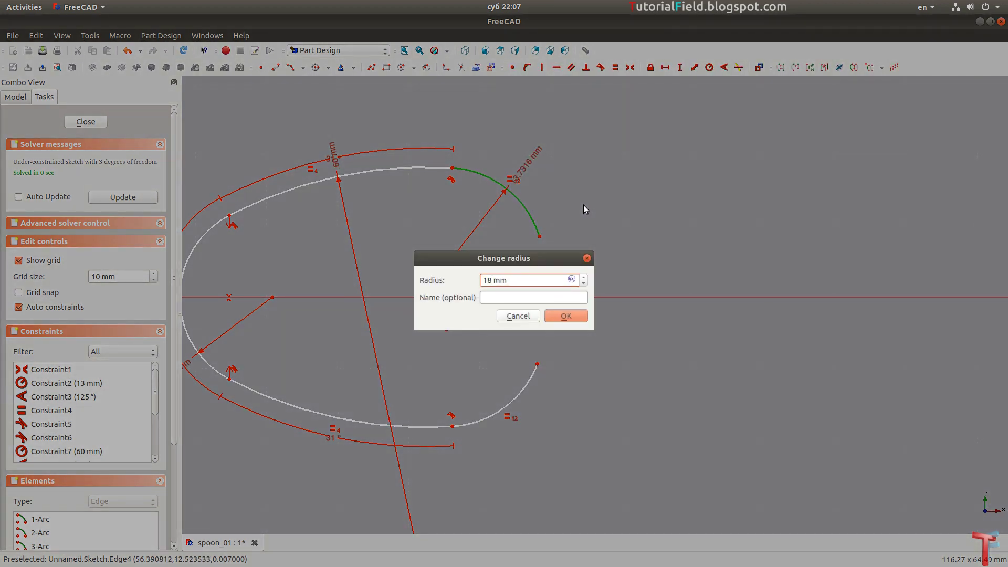
{"action": "key", "text": "Return"}
{"action": "scroll", "coordinate": [560, 211], "scroll_direction": "up", "scroll_amount": 1}
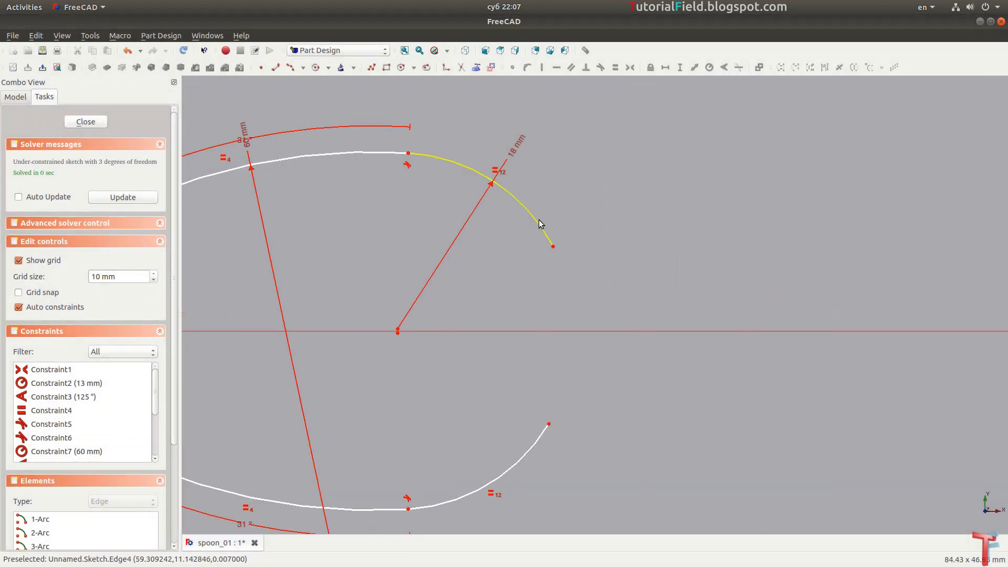
{"action": "key", "text": "a"}
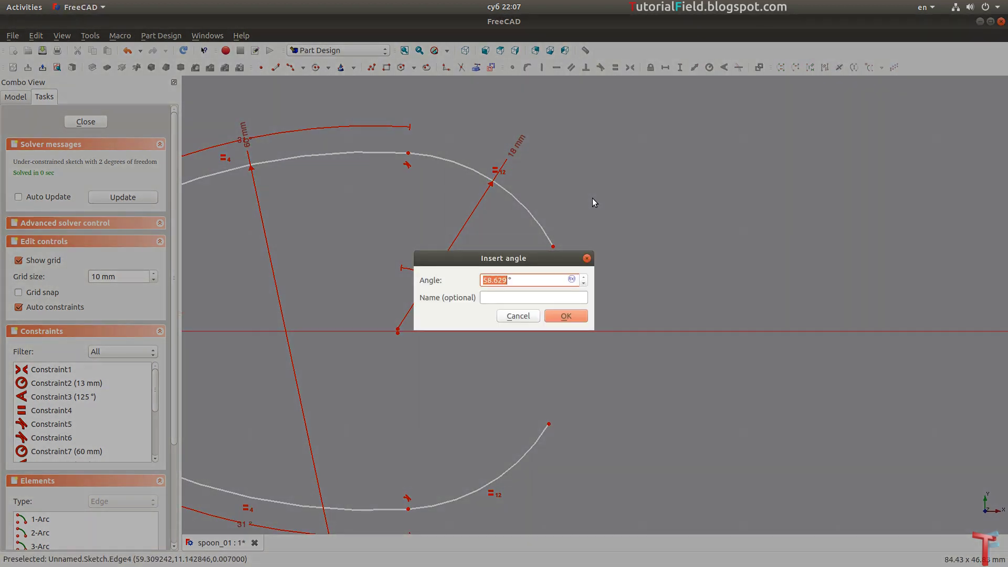
{"action": "type", "text": "65"}
{"action": "key", "text": "Return"}
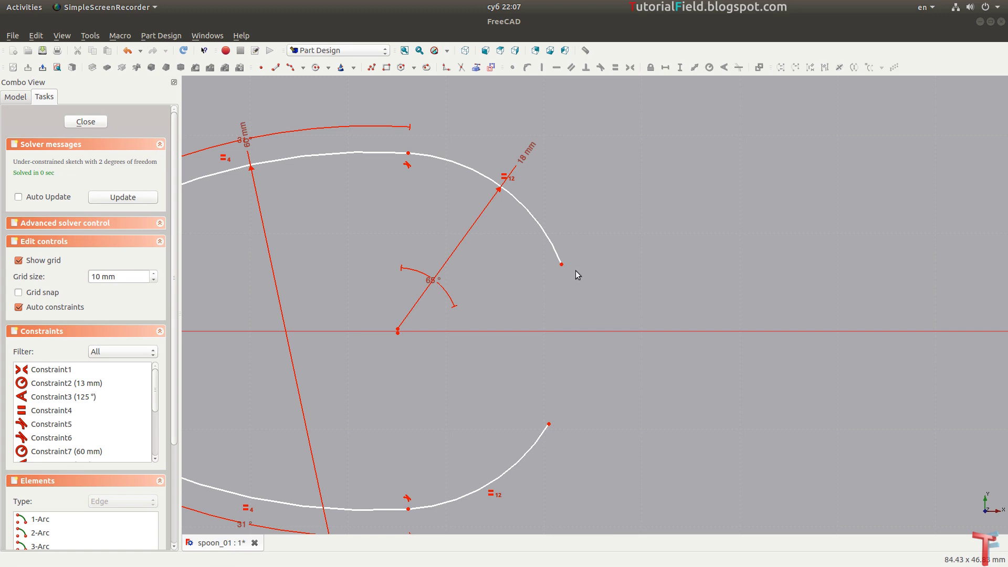
{"action": "left_click_drag", "start_coordinate": [561, 265], "coordinate": [546, 250]}
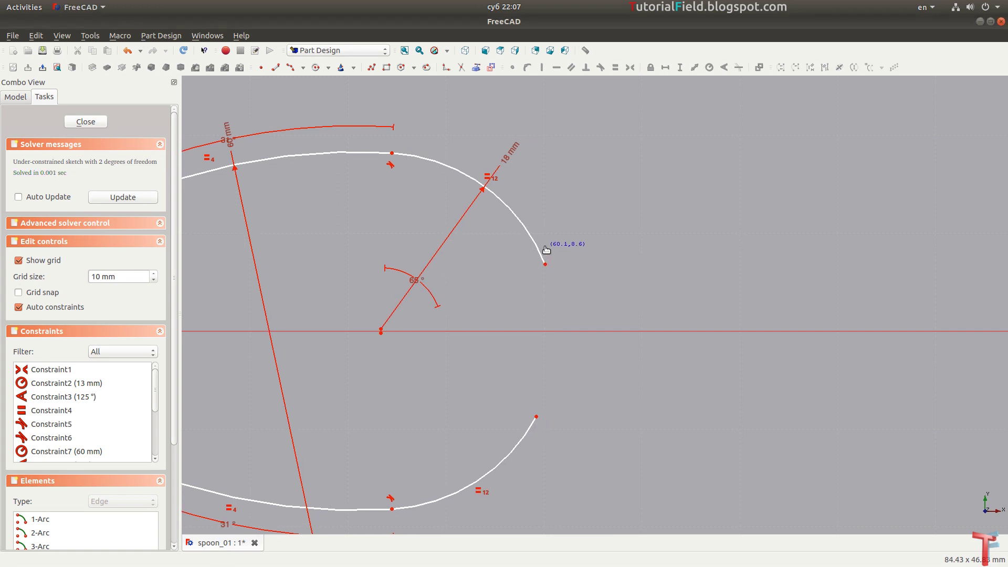
{"action": "middle_click_drag", "start_coordinate": [546, 250], "coordinate": [505, 272]}
{"action": "scroll", "coordinate": [516, 266], "scroll_direction": "up", "scroll_amount": 2}
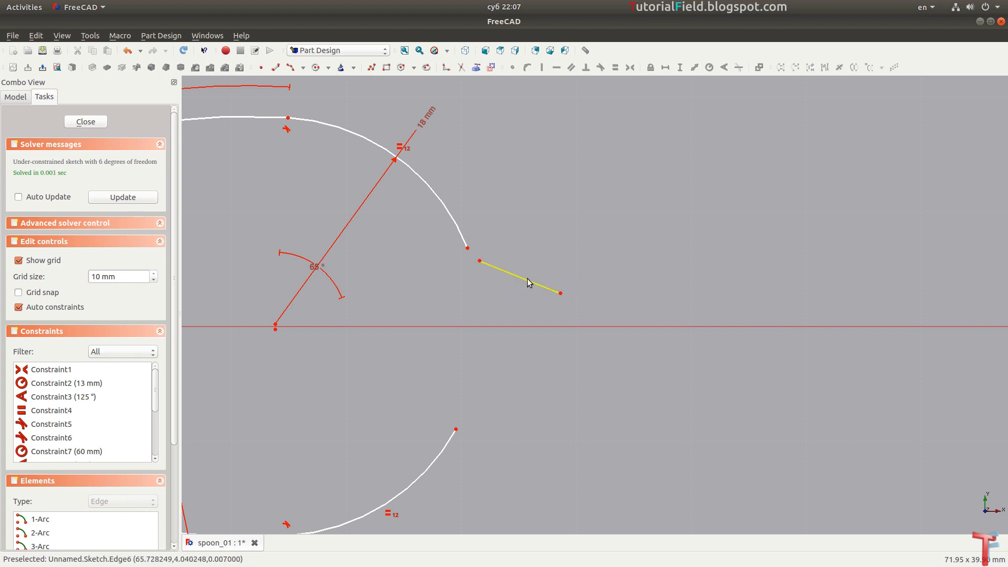
Step: Delete the stray line and draw the upper and lower neck arcs
{"action": "key", "text": "Delete"}
{"action": "left_click", "coordinate": [290, 67]}
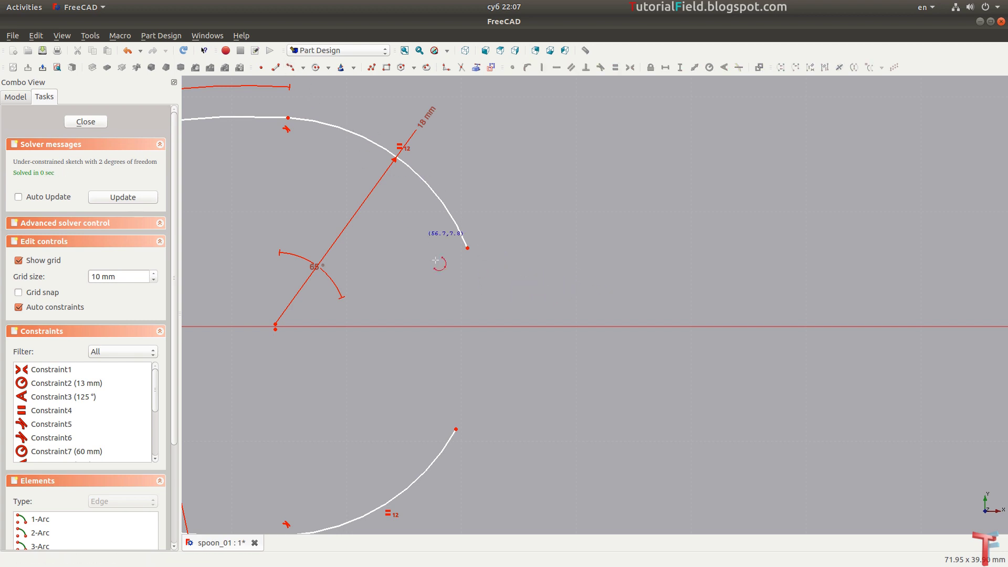
{"action": "left_click", "coordinate": [574, 295]}
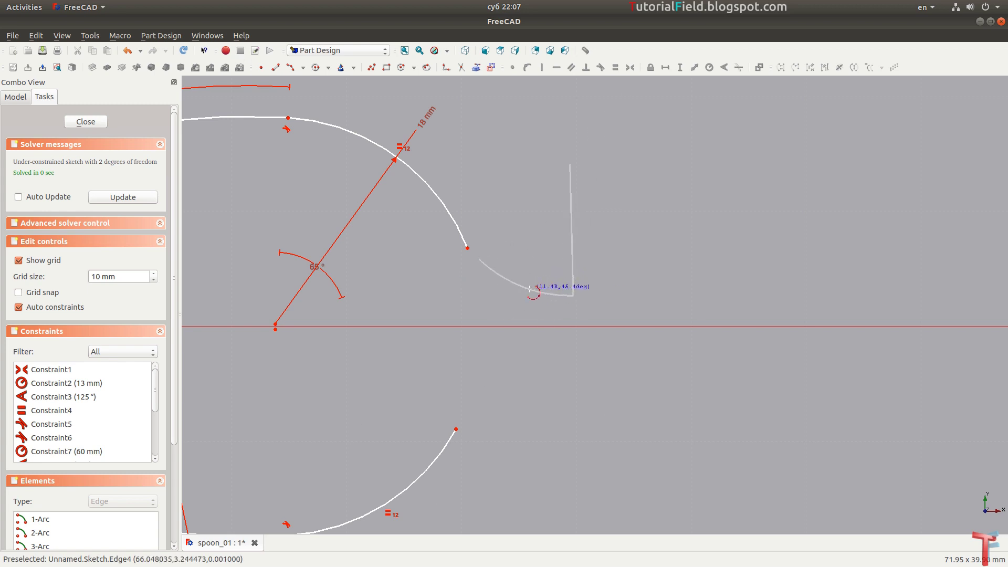
{"action": "left_click", "coordinate": [587, 359]}
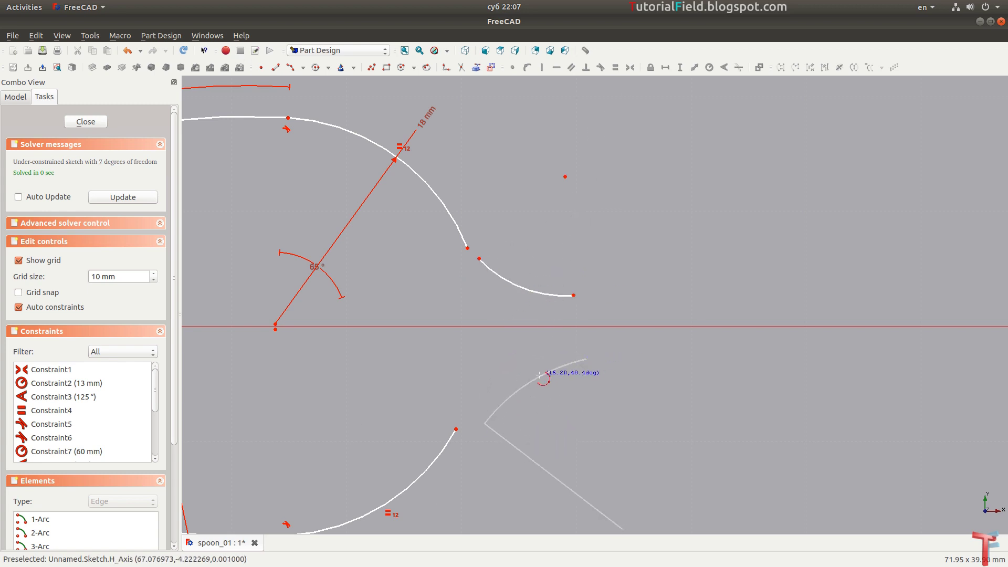
{"action": "left_click", "coordinate": [511, 391]}
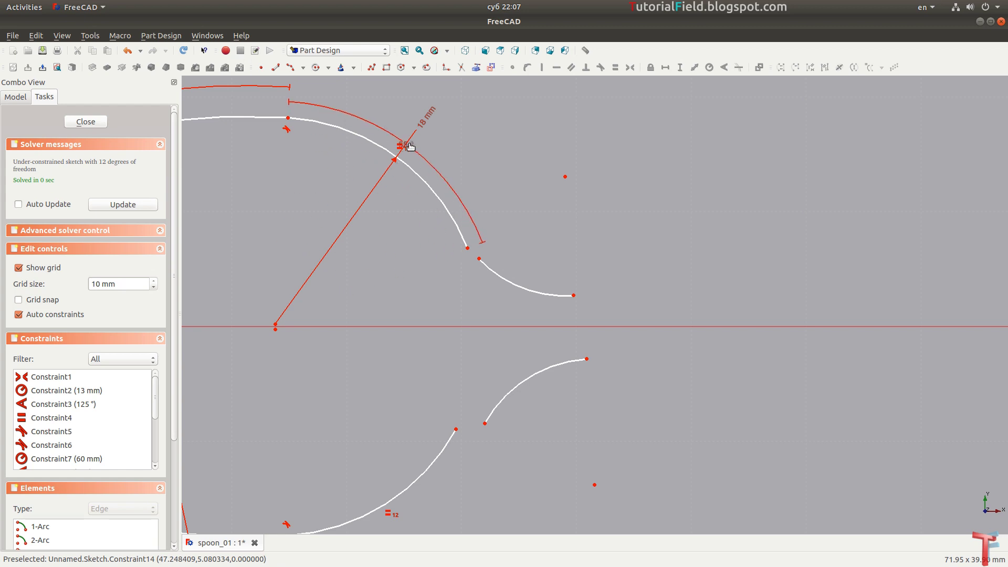
Step: Join both neck arcs tangentially to the 18 mm arc ends and make them equal
{"action": "left_click_drag", "start_coordinate": [410, 147], "coordinate": [419, 138]}
{"action": "left_click_drag", "start_coordinate": [439, 233], "coordinate": [520, 302]}
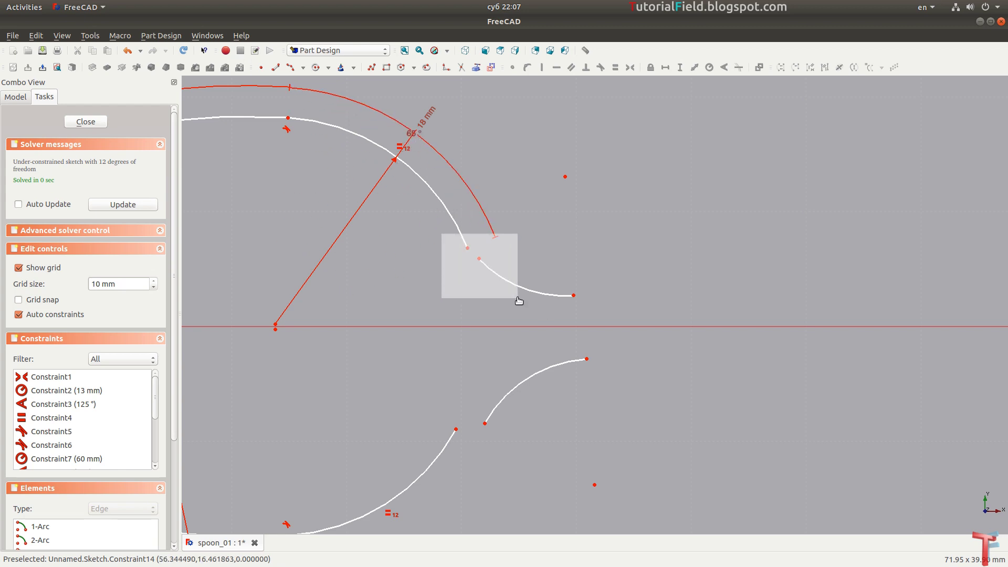
{"action": "key", "text": "t"}
{"action": "left_click_drag", "start_coordinate": [433, 403], "coordinate": [520, 466]}
{"action": "key", "text": "t"}
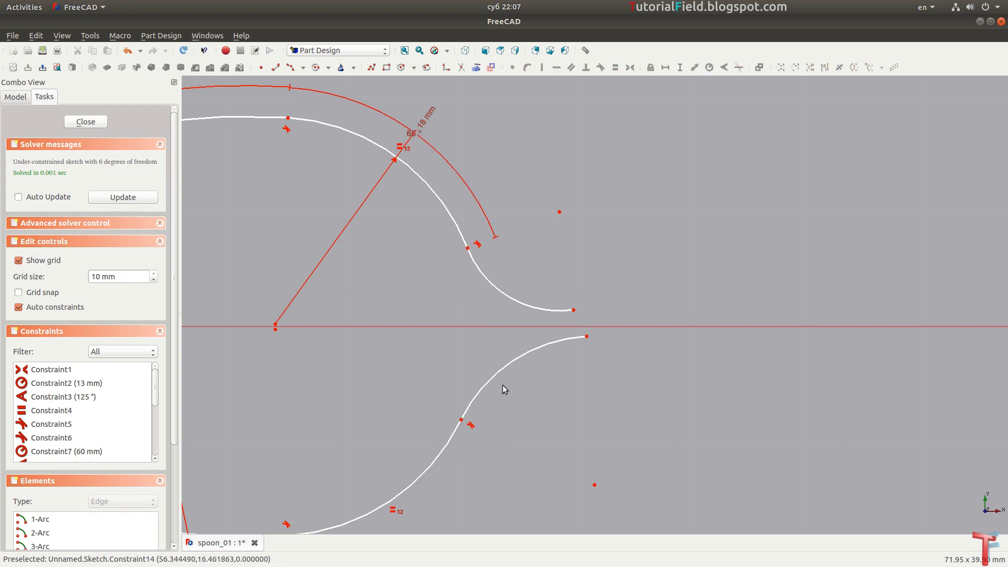
{"action": "left_click", "coordinate": [521, 355]}
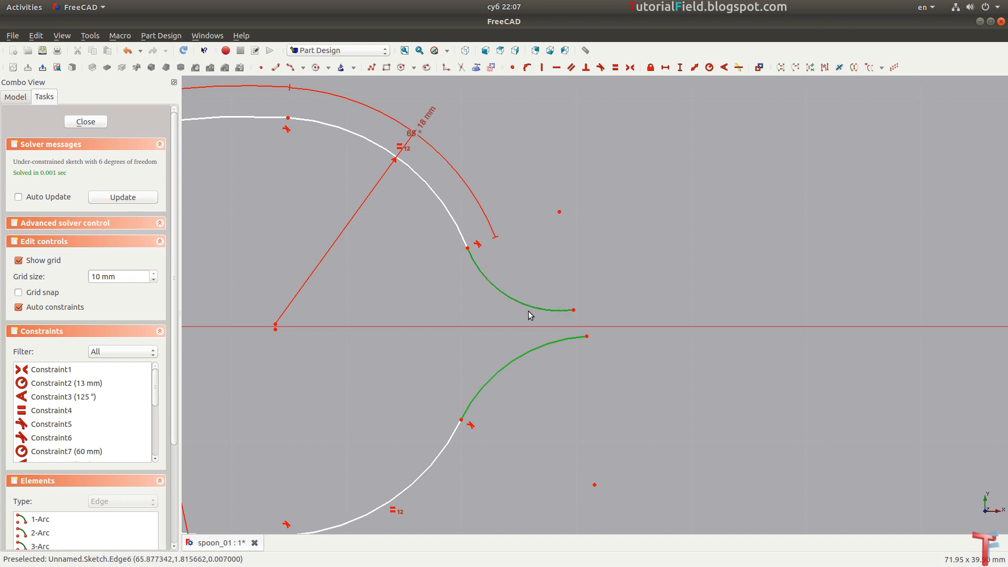
{"action": "key", "text": "e"}
Step: Shorten the neck arcs toward the axis and zoom out to see the outline
{"action": "left_click_drag", "start_coordinate": [588, 357], "coordinate": [531, 366]}
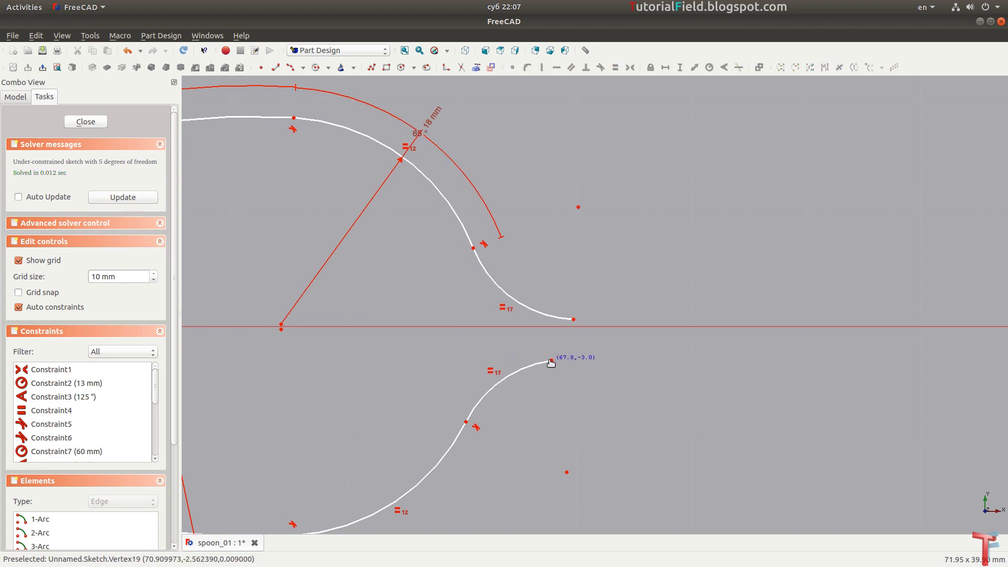
{"action": "left_click_drag", "start_coordinate": [575, 321], "coordinate": [532, 298]}
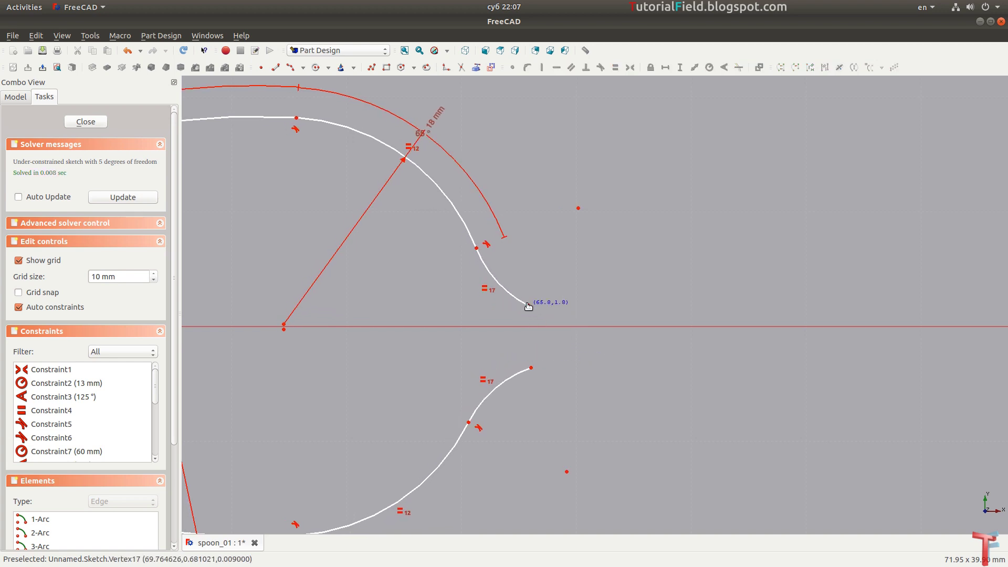
{"action": "scroll", "coordinate": [507, 302], "scroll_direction": "up", "scroll_amount": 1}
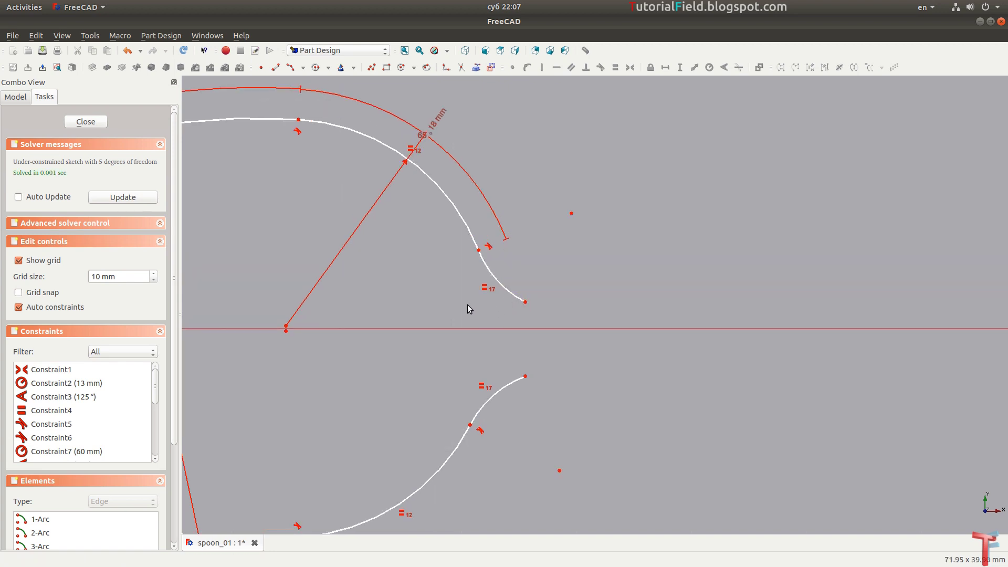
{"action": "scroll", "coordinate": [467, 307], "scroll_direction": "down", "scroll_amount": 3}
{"action": "scroll", "coordinate": [604, 309], "scroll_direction": "down", "scroll_amount": 3}
{"action": "scroll", "coordinate": [604, 307], "scroll_direction": "down", "scroll_amount": 1}
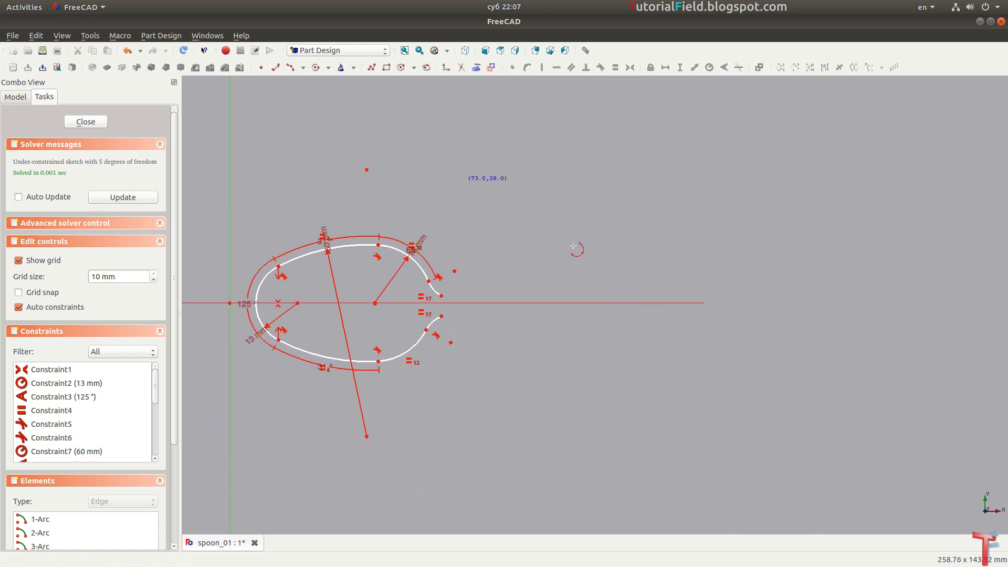
Step: Draw the handle tip arc and place its centre on the horizontal axis
{"action": "left_click", "coordinate": [758, 267]}
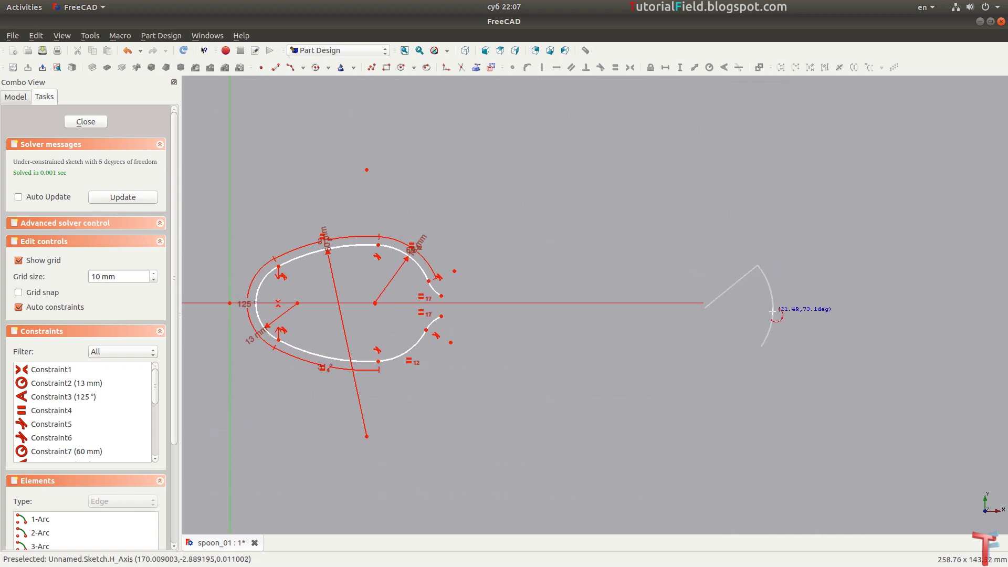
{"action": "left_click", "coordinate": [779, 312]}
{"action": "scroll", "coordinate": [763, 294], "scroll_direction": "up", "scroll_amount": 3}
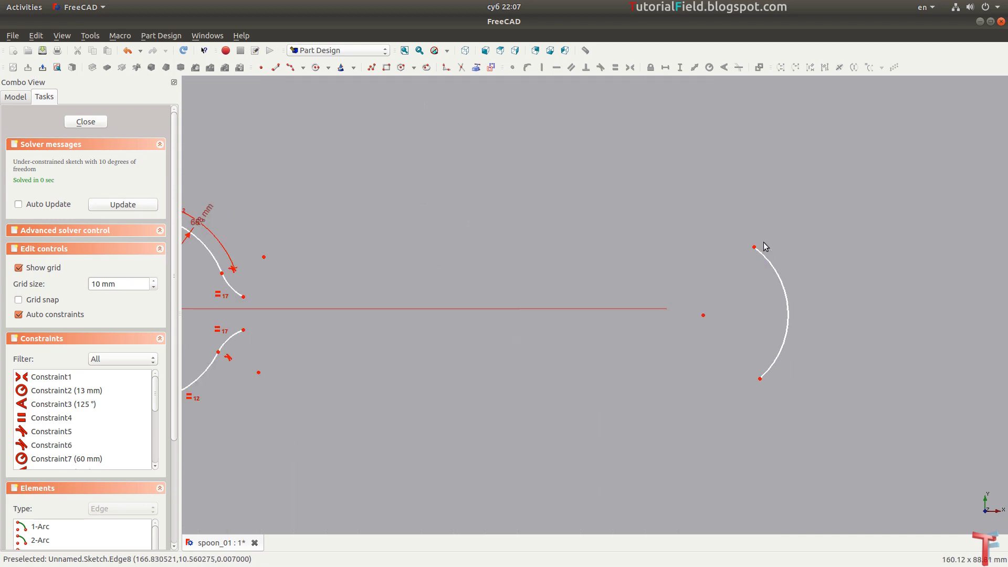
{"action": "middle_click_drag", "start_coordinate": [640, 313], "coordinate": [660, 317]}
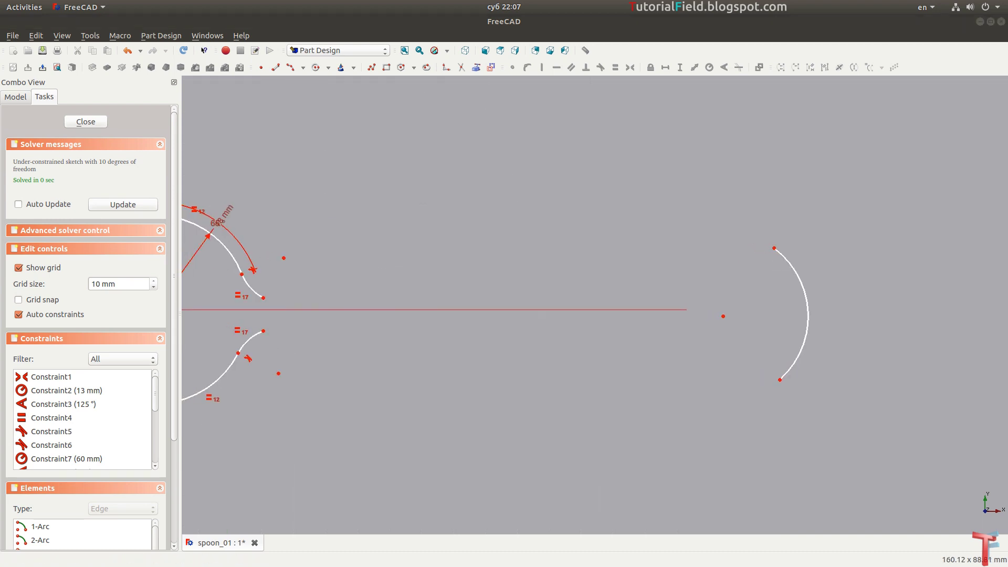
{"action": "middle_click_drag", "start_coordinate": [685, 294], "coordinate": [711, 294]}
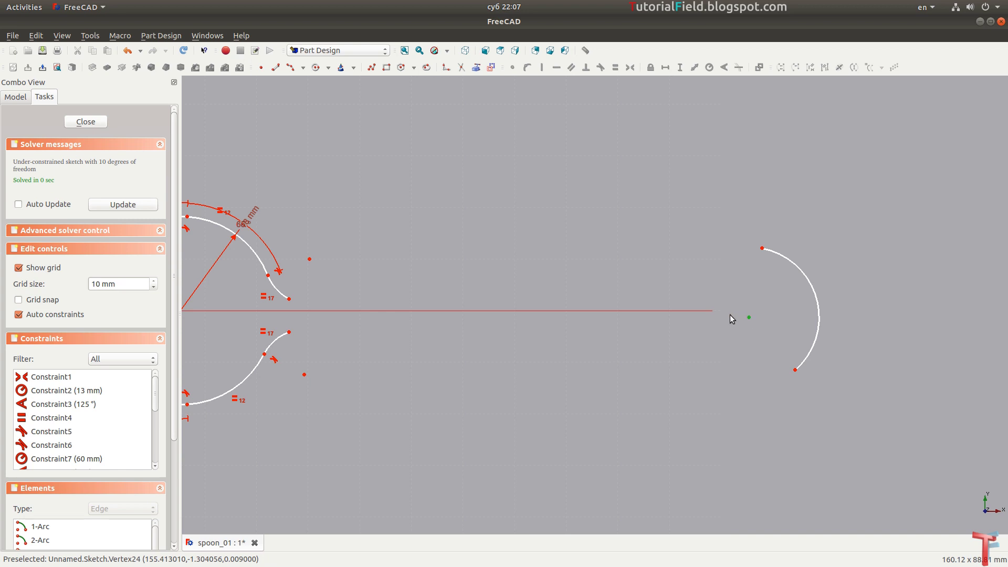
{"action": "left_click", "coordinate": [705, 311]}
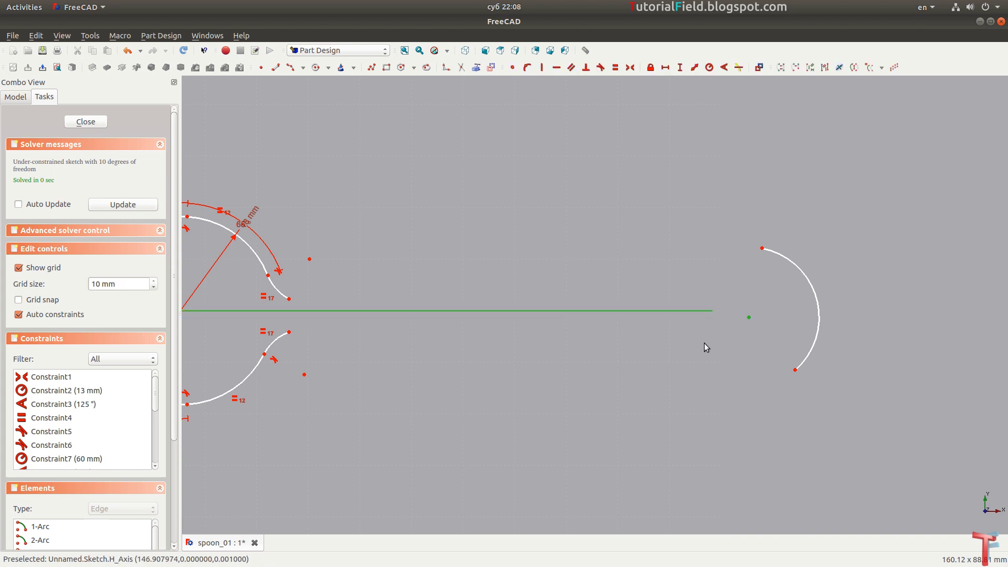
{"action": "key", "text": "o"}
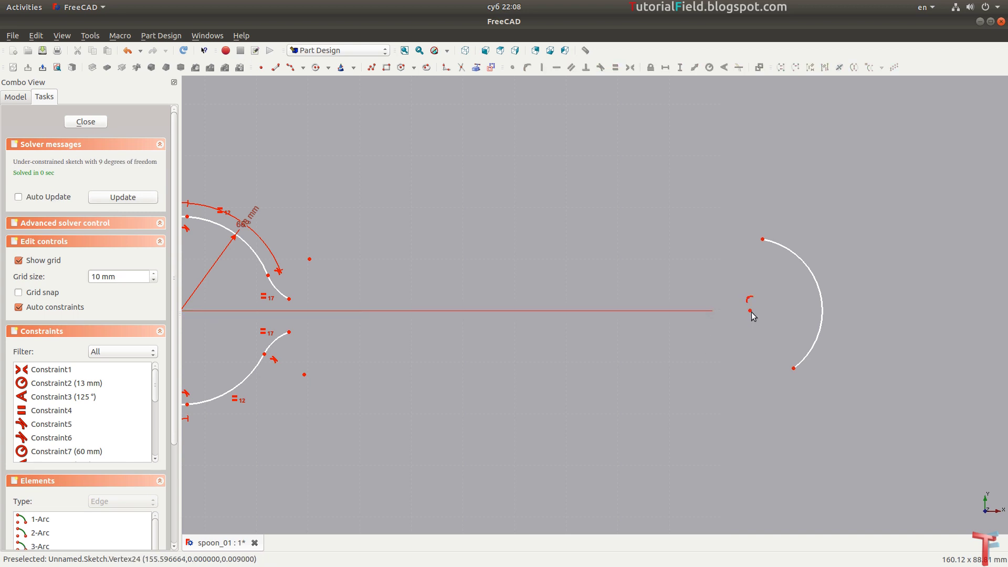
{"action": "left_click_drag", "start_coordinate": [751, 312], "coordinate": [766, 311]}
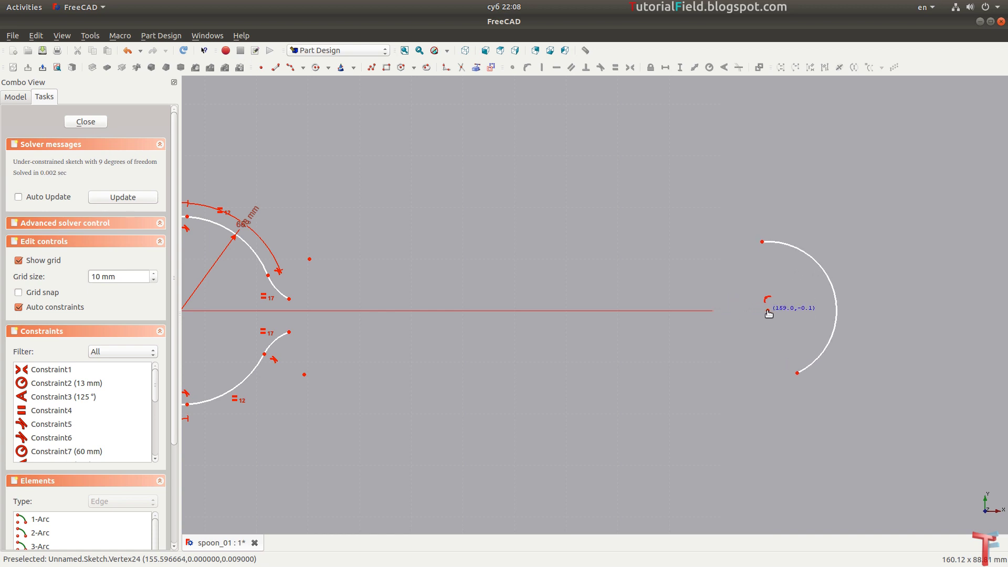
Step: Give the tip arc an 8 mm radius constraint
{"action": "left_click", "coordinate": [799, 362]}
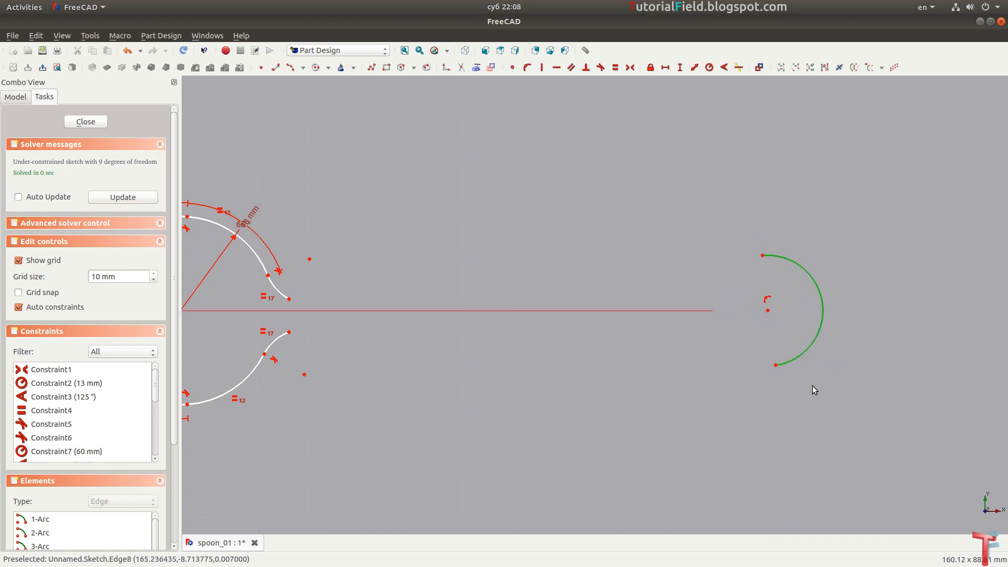
{"action": "key", "text": "shift+r"}
{"action": "type", "text": "8"}
{"action": "key", "text": "Return"}
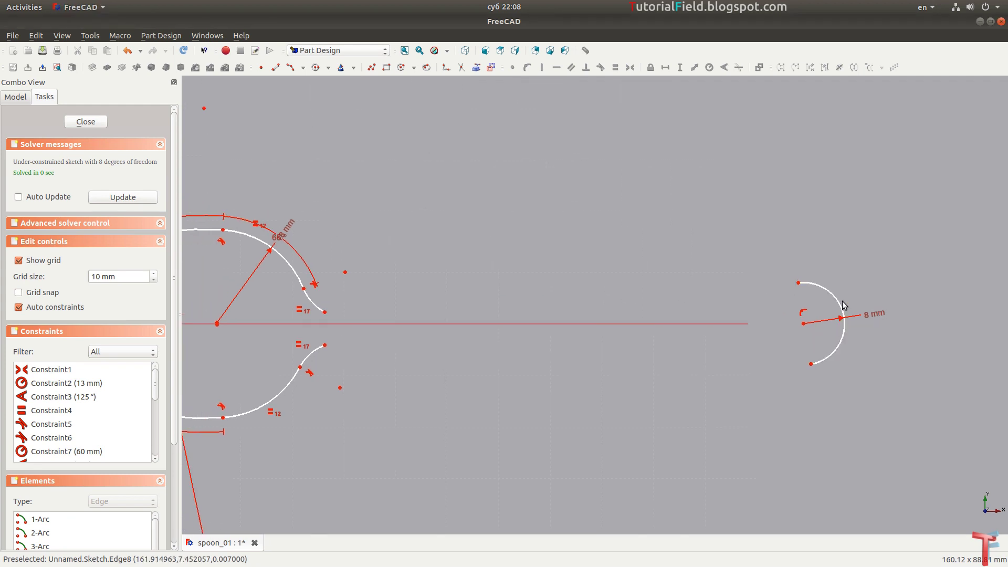
{"action": "scroll", "coordinate": [704, 306], "scroll_direction": "up", "scroll_amount": 2}
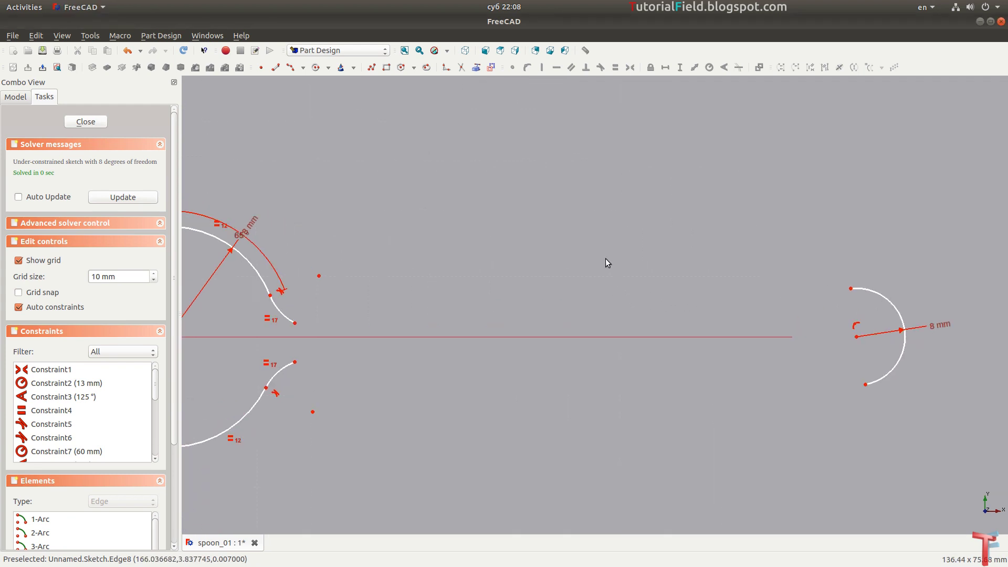
Step: Draw the upper and lower handle edges as three-point arcs from neck to tip
{"action": "left_click", "coordinate": [292, 68]}
{"action": "left_click", "coordinate": [258, 282]}
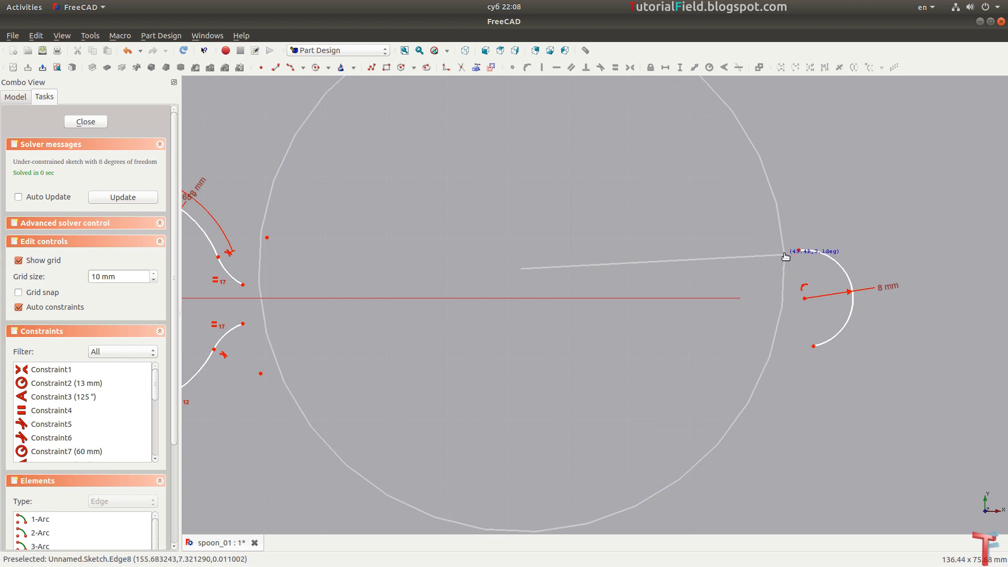
{"action": "left_click", "coordinate": [784, 254]}
{"action": "left_click", "coordinate": [714, 261]}
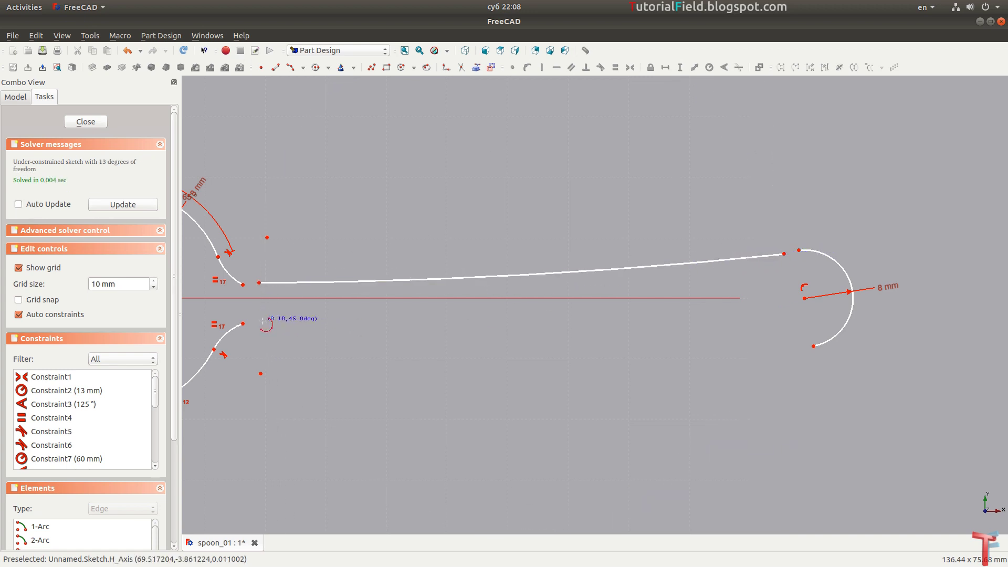
{"action": "left_click", "coordinate": [782, 344]}
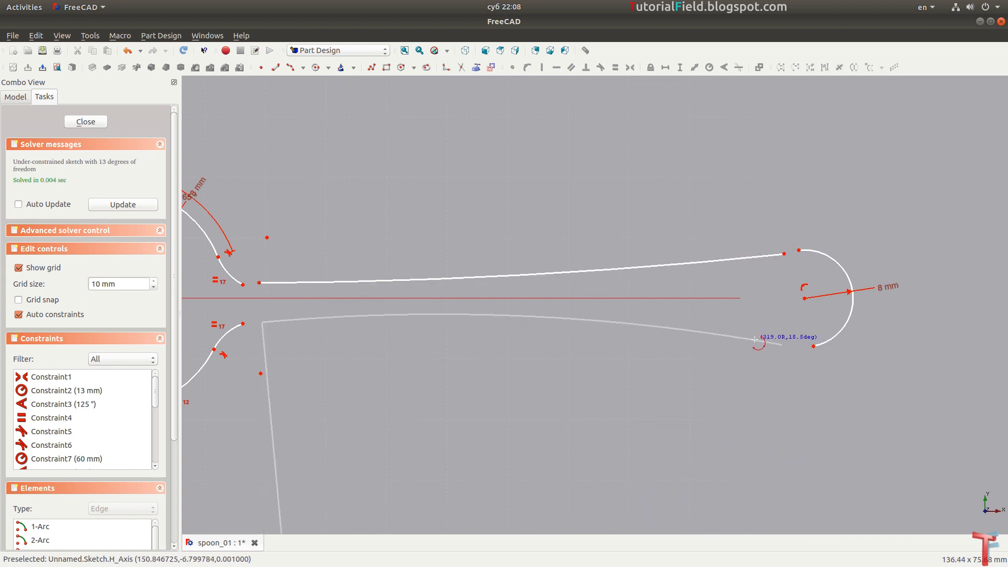
{"action": "left_click", "coordinate": [756, 341]}
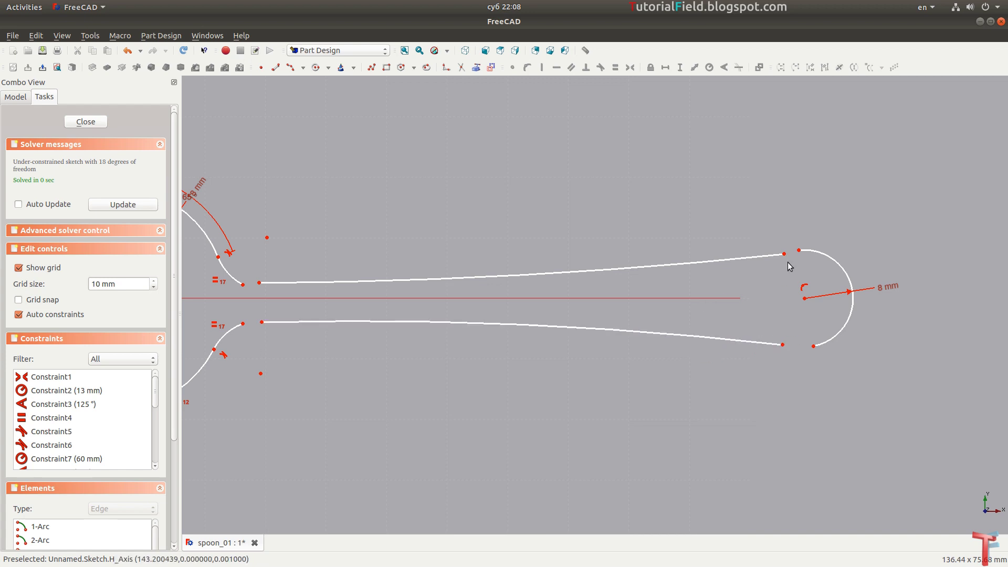
Step: Make both handle edges tangent at their joins, closing the spoon outline
{"action": "left_click_drag", "start_coordinate": [776, 333], "coordinate": [840, 397]}
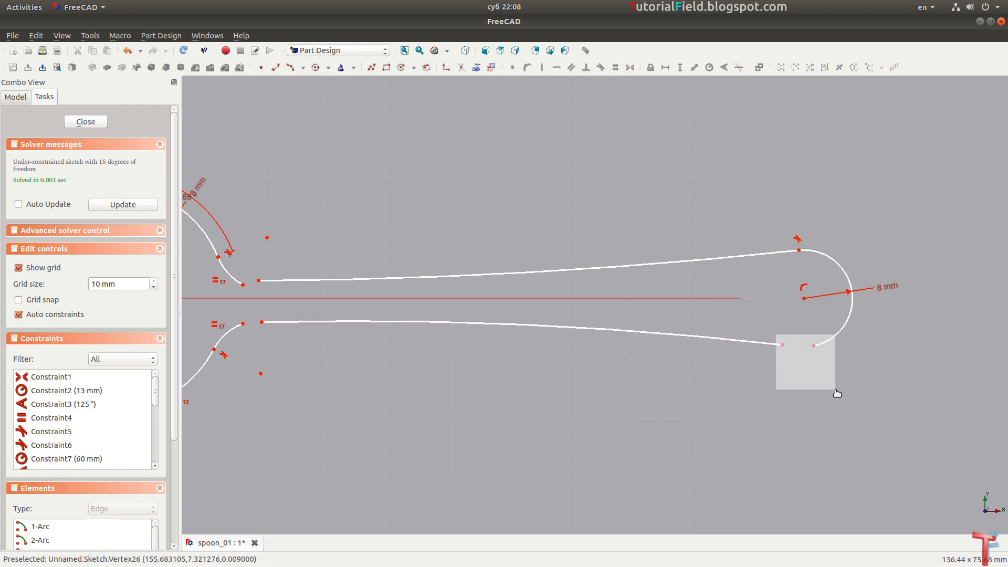
{"action": "key", "text": "t"}
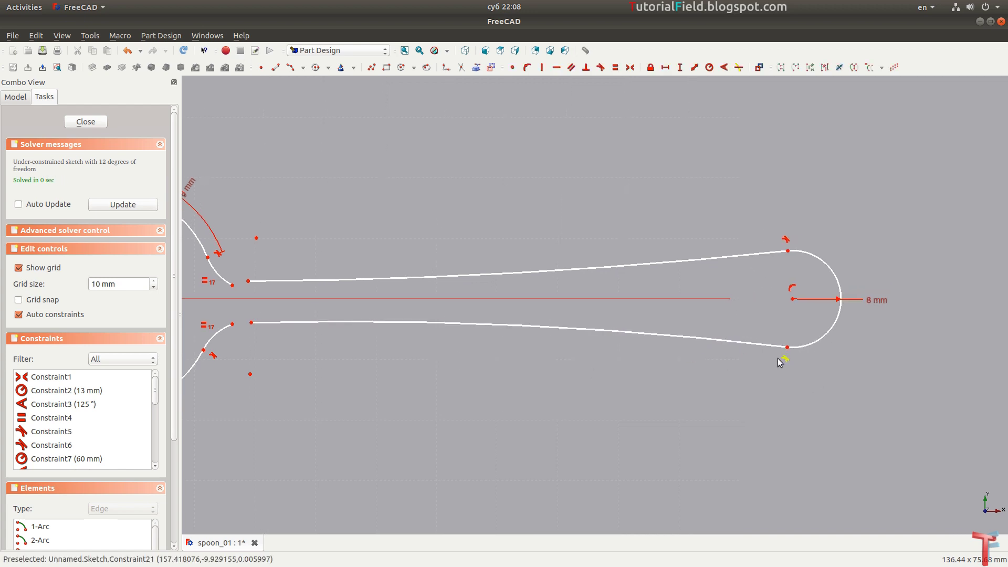
{"action": "mouse_move", "coordinate": [434, 279]}
{"action": "left_mouse_down"}
{"action": "mouse_move", "coordinate": [390, 308]}
{"action": "mouse_move", "coordinate": [424, 348]}
{"action": "left_mouse_up"}
{"action": "key", "text": "t"}
{"action": "key", "text": "t"}
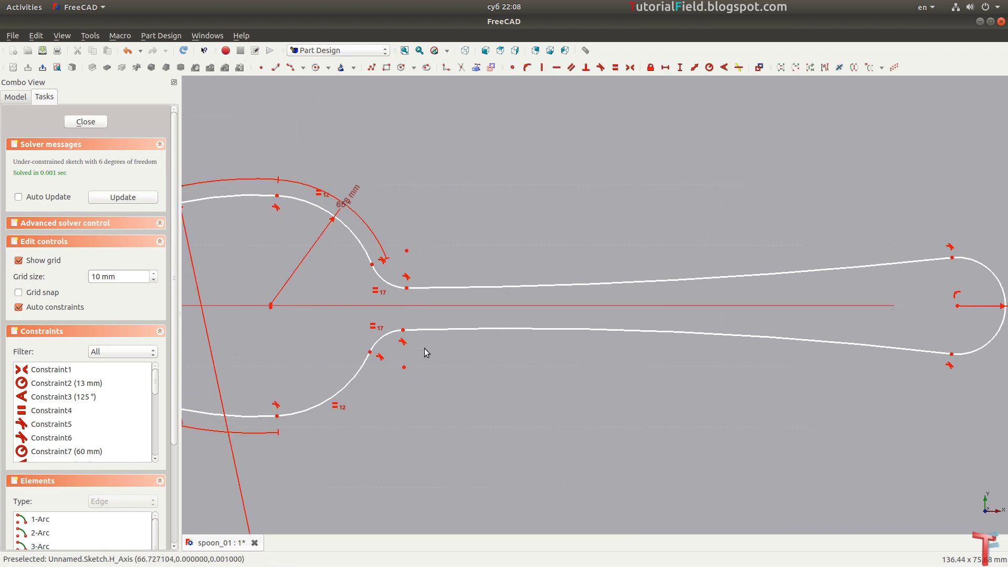
{"action": "scroll", "coordinate": [479, 354], "scroll_direction": "down", "scroll_amount": 3}
{"action": "mouse_move", "coordinate": [543, 355]}
{"action": "middle_mouse_down"}
{"action": "mouse_move", "coordinate": [575, 356]}
{"action": "mouse_move", "coordinate": [542, 348]}
{"action": "middle_mouse_up"}
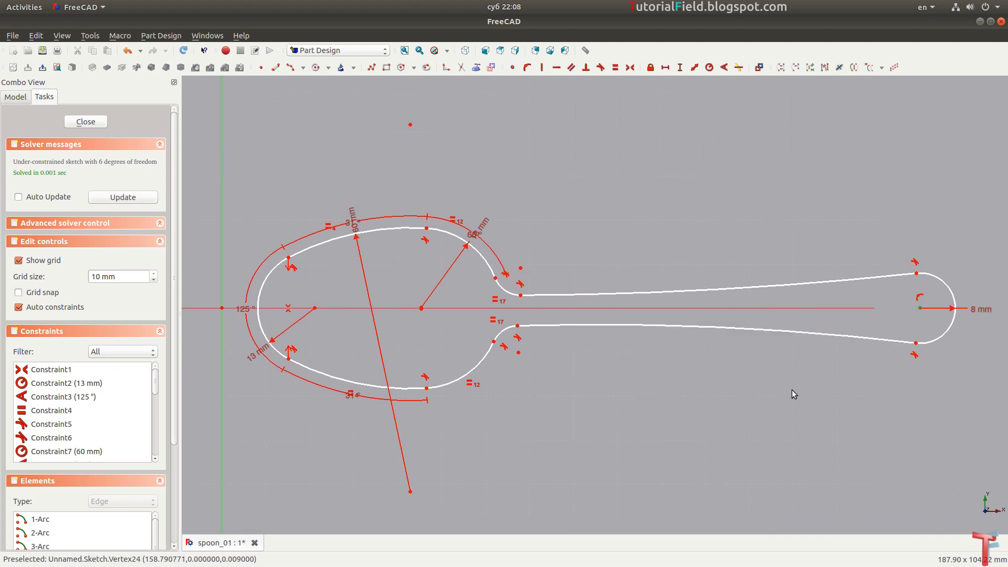
Step: Dimension the spoon tip 170 mm horizontally from the origin and place the dimension below the spoon
{"action": "key", "text": "shift+h"}
{"action": "type", "text": "170"}
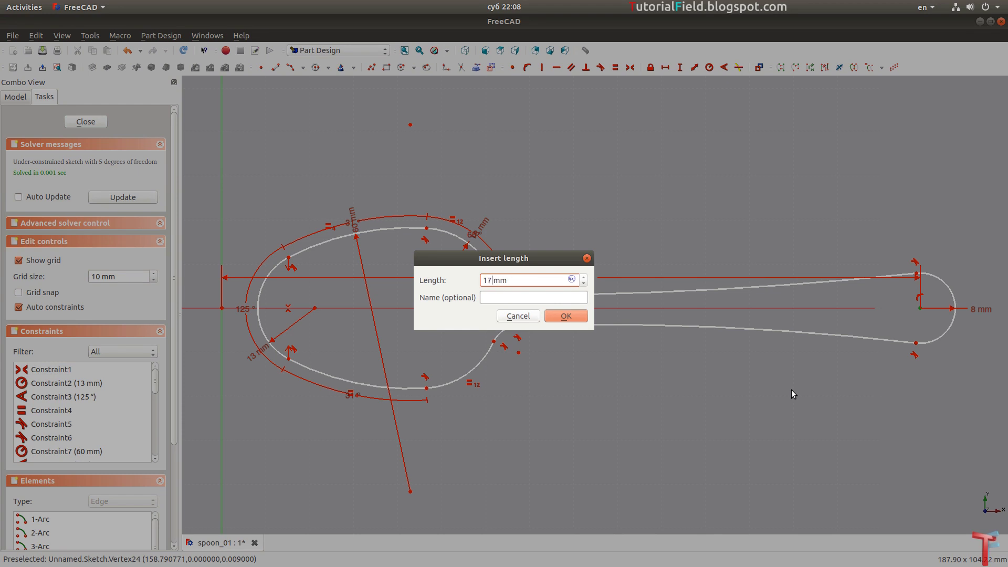
{"action": "key", "text": "Return"}
{"action": "left_click_drag", "start_coordinate": [604, 278], "coordinate": [574, 442]}
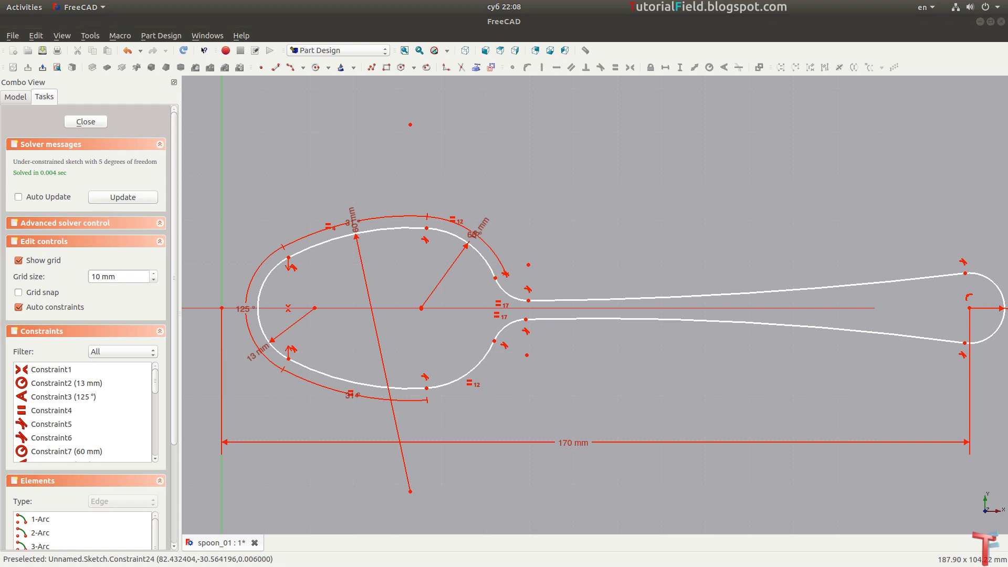
{"action": "scroll", "coordinate": [620, 307], "scroll_direction": "up", "scroll_amount": 2}
{"action": "scroll", "coordinate": [645, 303], "scroll_direction": "up", "scroll_amount": 2}
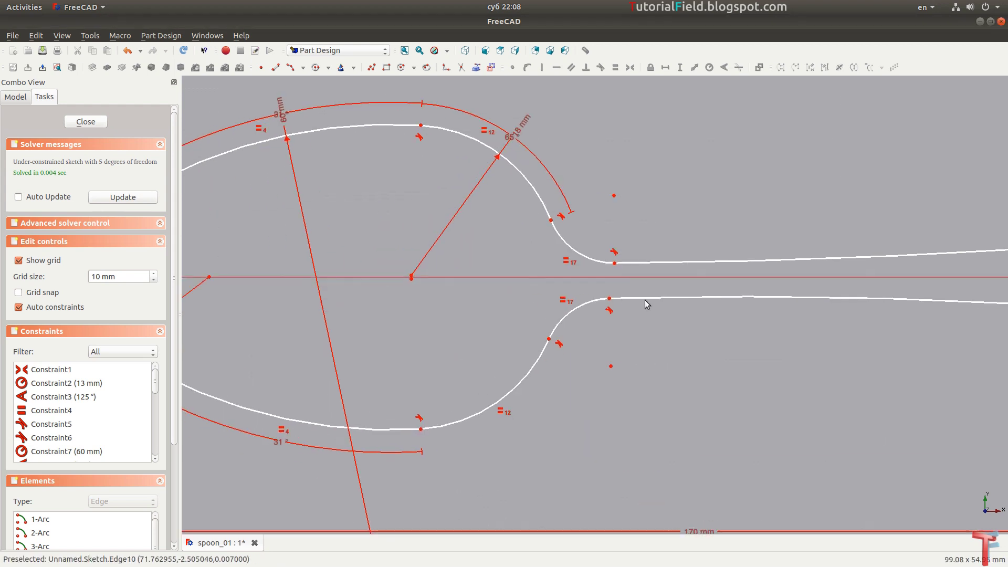
{"action": "scroll", "coordinate": [646, 305], "scroll_direction": "down", "scroll_amount": 3}
Step: Draw a vertical line across the neck and fix it 66 mm horizontally from the origin
{"action": "key", "text": "l"}
{"action": "left_click", "coordinate": [644, 273]}
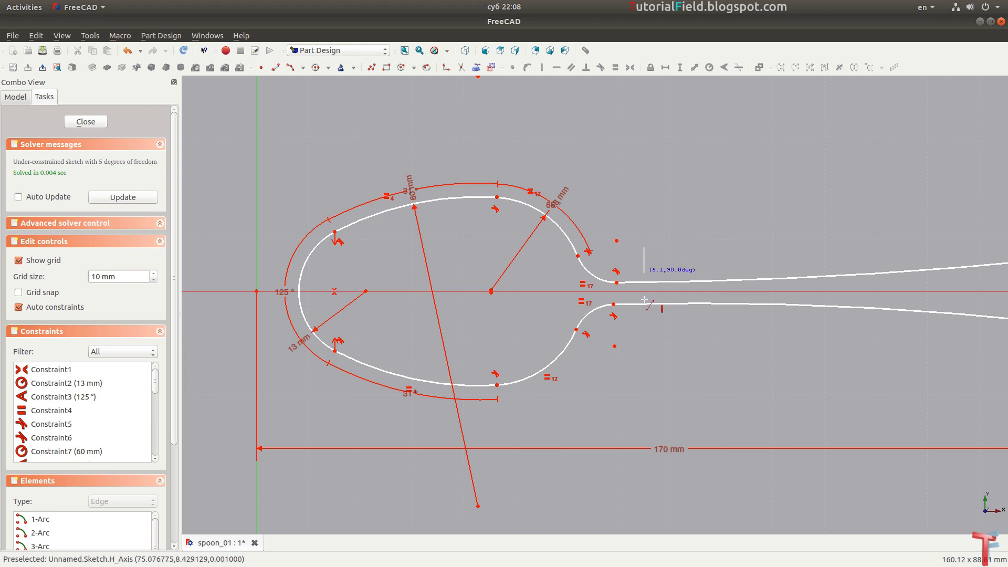
{"action": "left_click", "coordinate": [646, 336]}
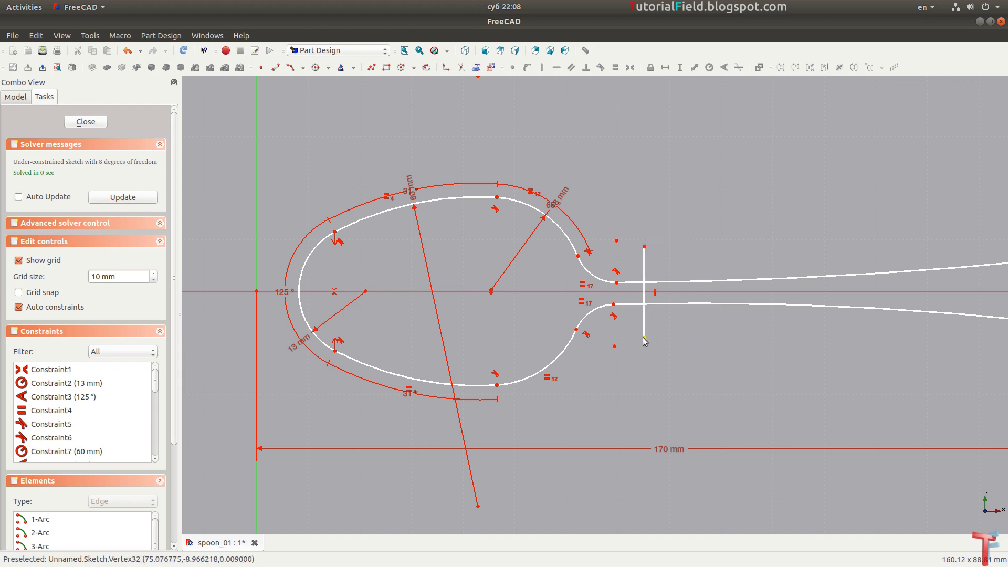
{"action": "left_click", "coordinate": [644, 337]}
{"action": "key", "text": "shift+h"}
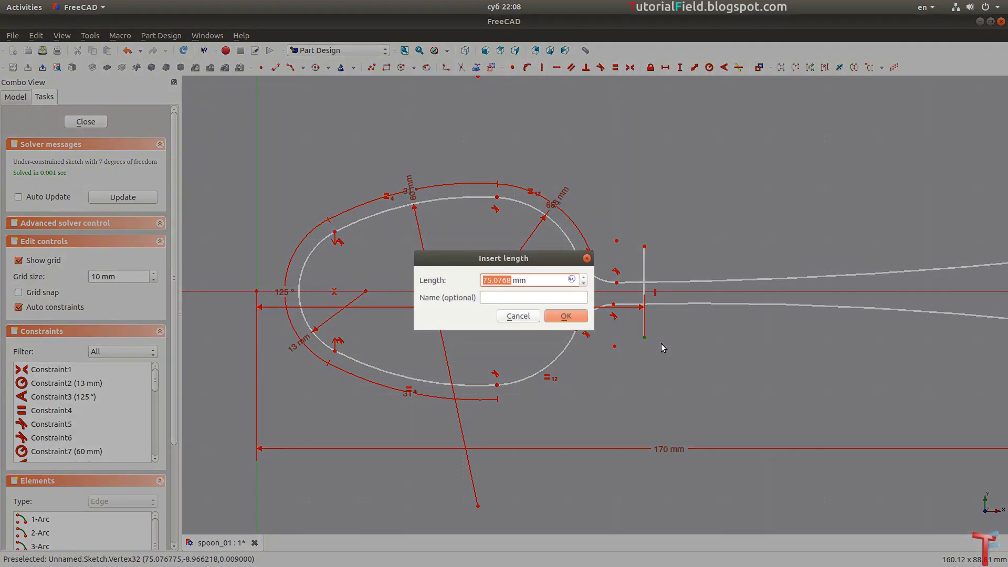
{"action": "type", "text": "66"}
{"action": "key", "text": "Return"}
{"action": "scroll", "coordinate": [496, 314], "scroll_direction": "up", "scroll_amount": 3}
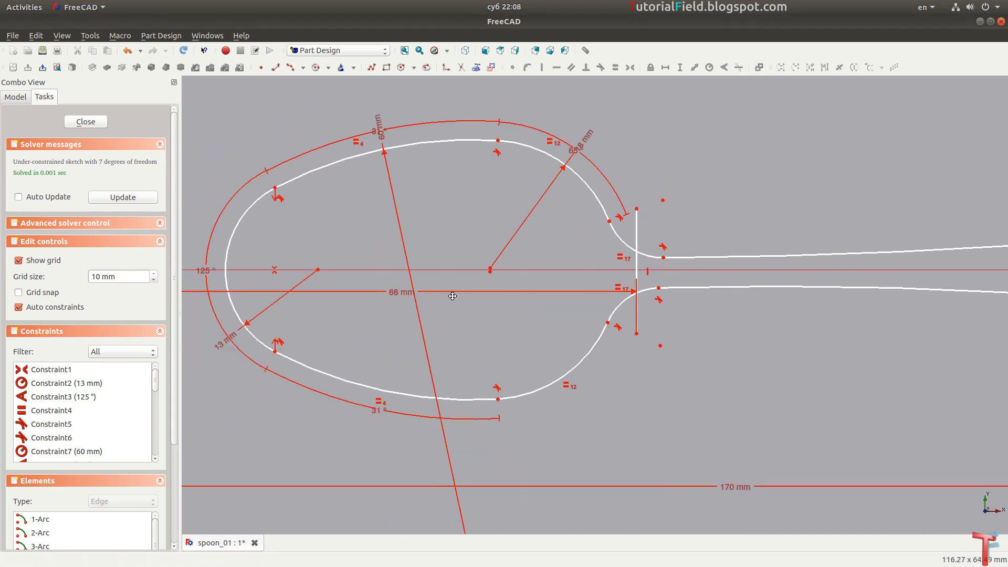
{"action": "left_click_drag", "start_coordinate": [436, 273], "coordinate": [424, 432]}
{"action": "scroll", "coordinate": [606, 357], "scroll_direction": "up", "scroll_amount": 2}
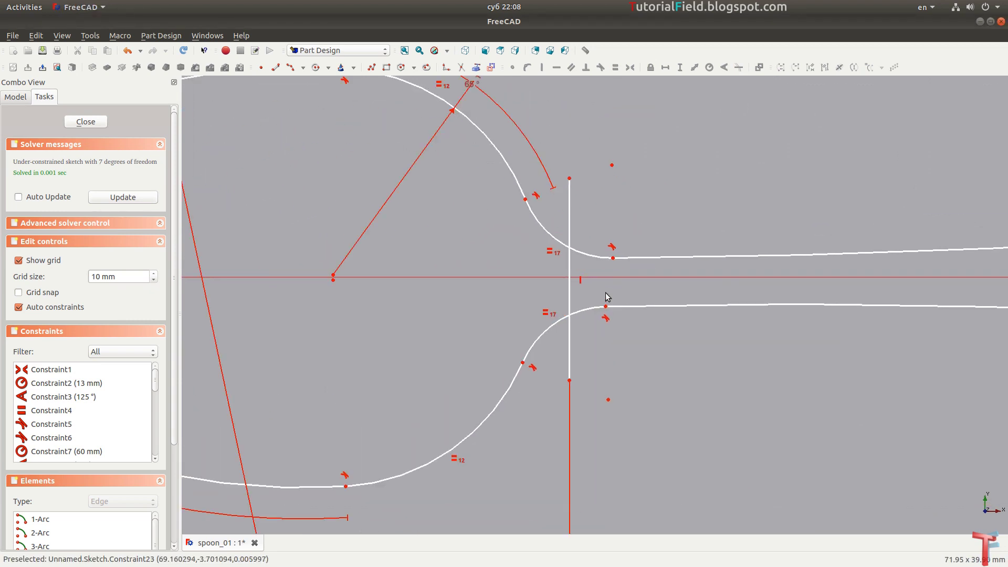
{"action": "scroll", "coordinate": [579, 291], "scroll_direction": "up", "scroll_amount": 1}
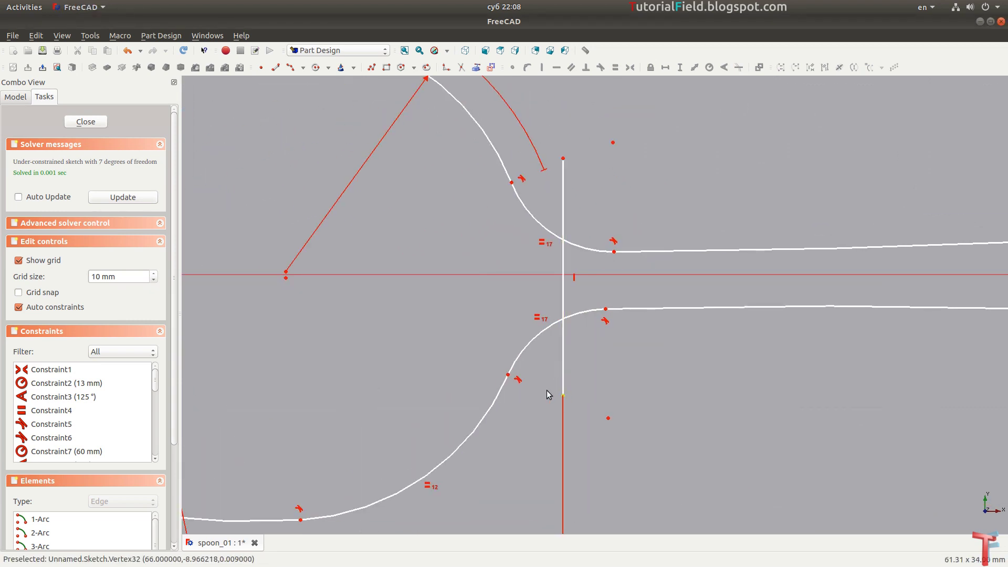
Step: Give the neck line a 5 mm length and make its ends symmetric about the horizontal axis
{"action": "left_click_drag", "start_coordinate": [508, 374], "coordinate": [447, 373]}
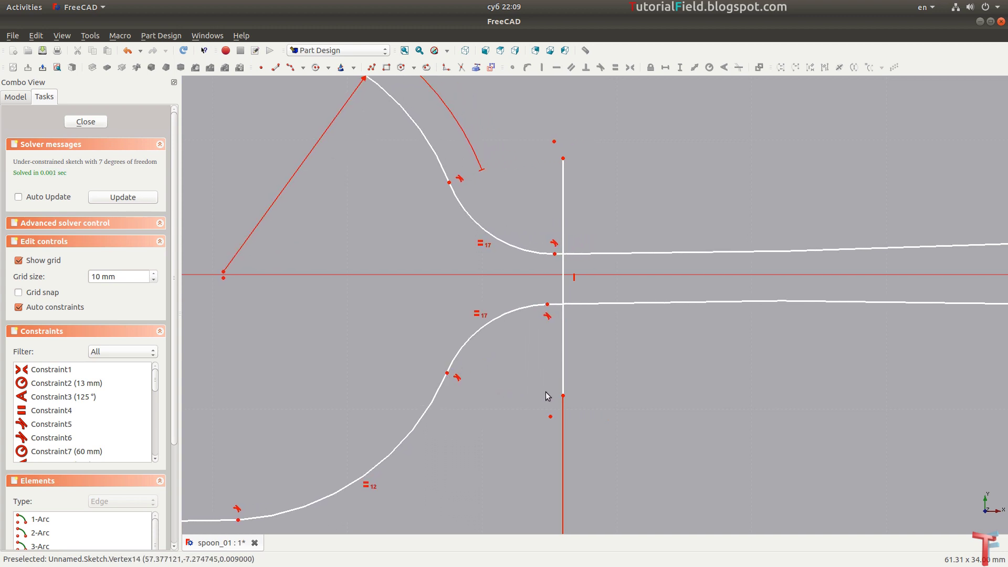
{"action": "left_click", "coordinate": [563, 399]}
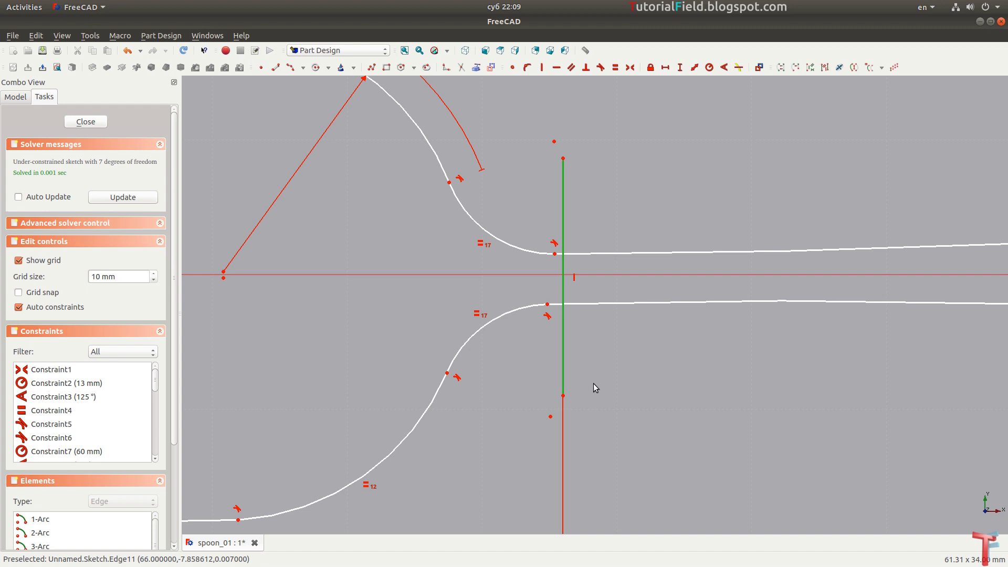
{"action": "type", "text": "i"}
{"action": "type", "text": "5"}
{"action": "key", "text": "Return"}
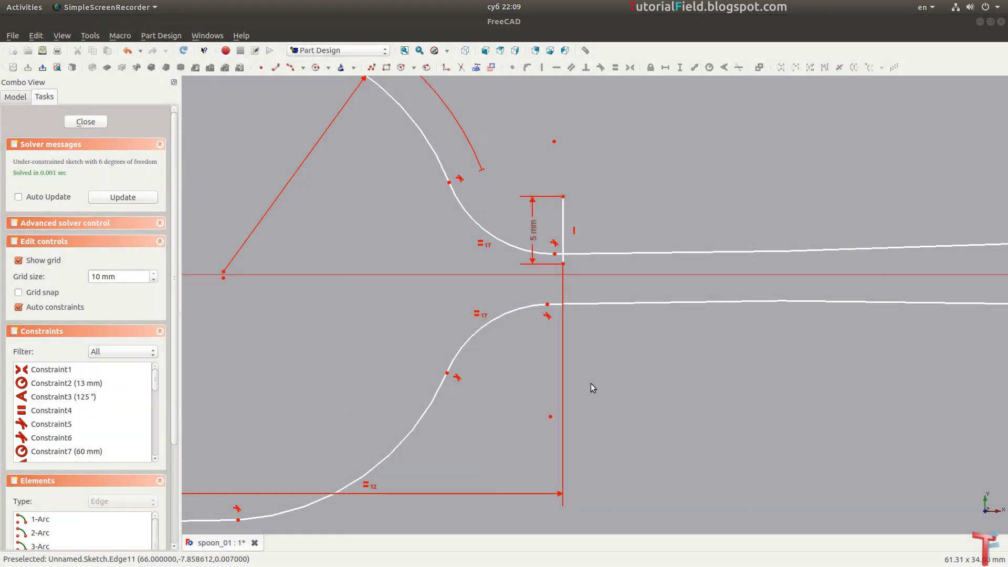
{"action": "scroll", "coordinate": [563, 228], "scroll_direction": "up", "scroll_amount": 3}
{"action": "left_click_drag", "start_coordinate": [571, 239], "coordinate": [572, 294]}
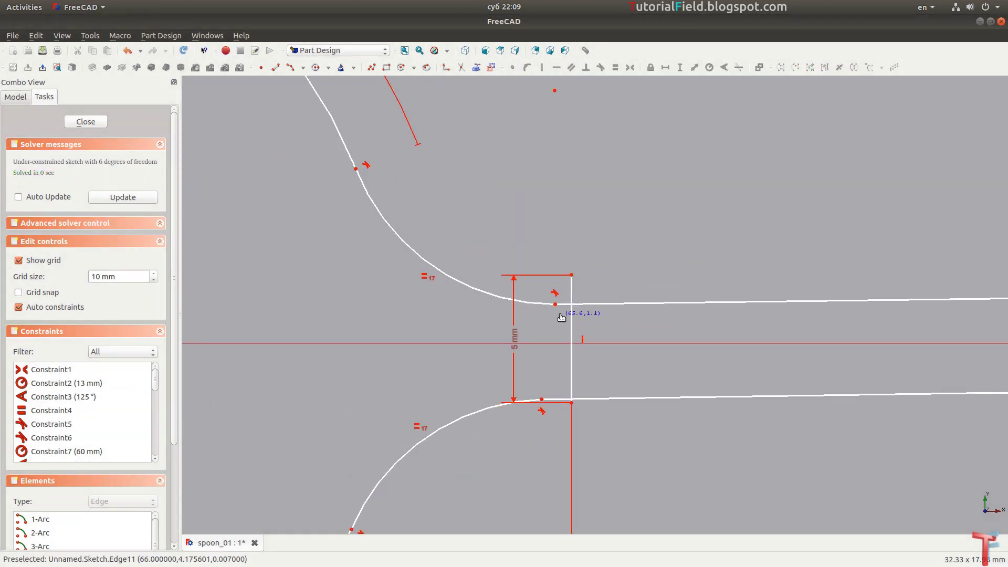
{"action": "left_click", "coordinate": [572, 283]}
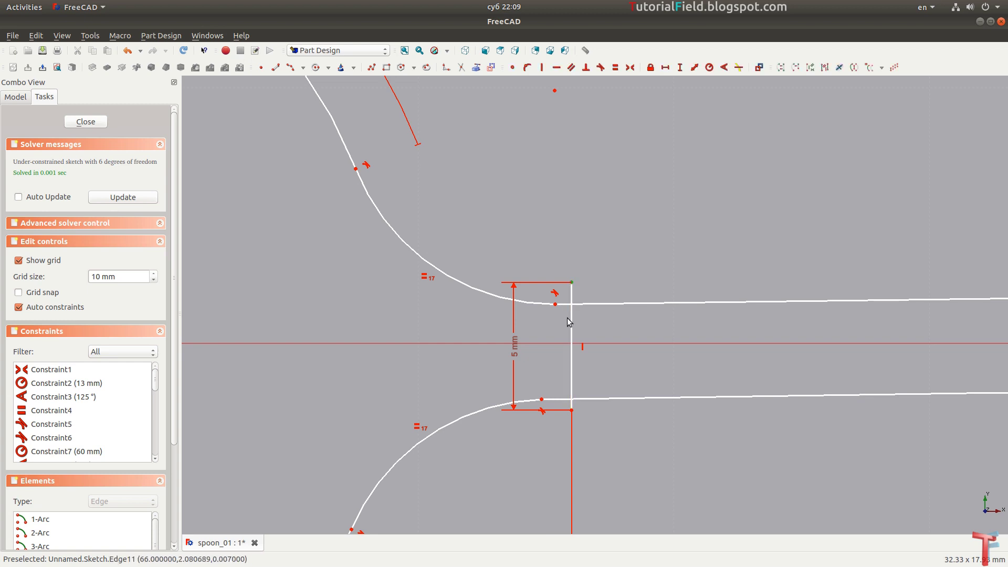
{"action": "left_click", "coordinate": [572, 410]}
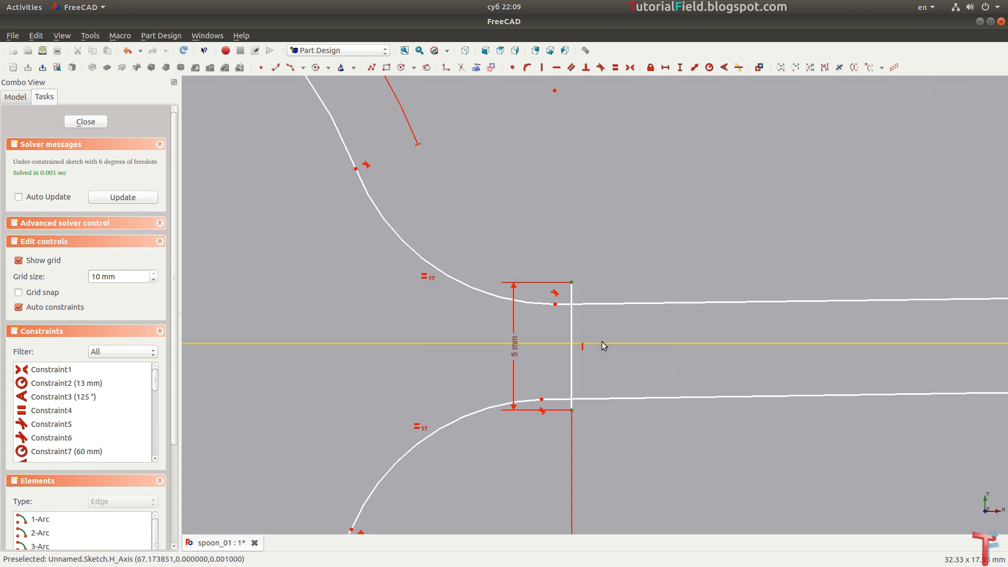
{"action": "left_click", "coordinate": [602, 343]}
{"action": "key", "text": "s"}
Step: Turn the 5 mm neck line into construction geometry and tidy its dimension placement
{"action": "left_click", "coordinate": [572, 318]}
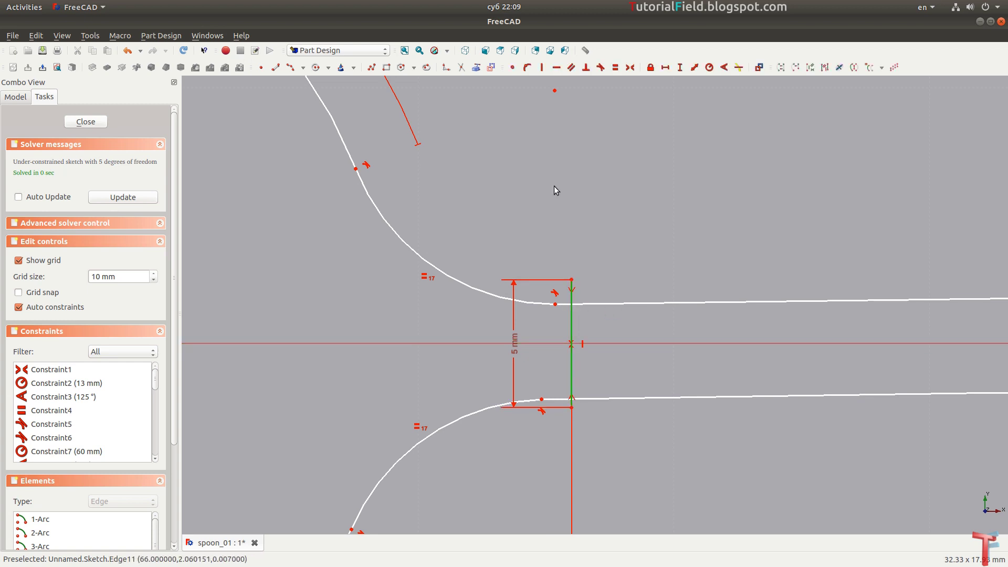
{"action": "left_click", "coordinate": [491, 68]}
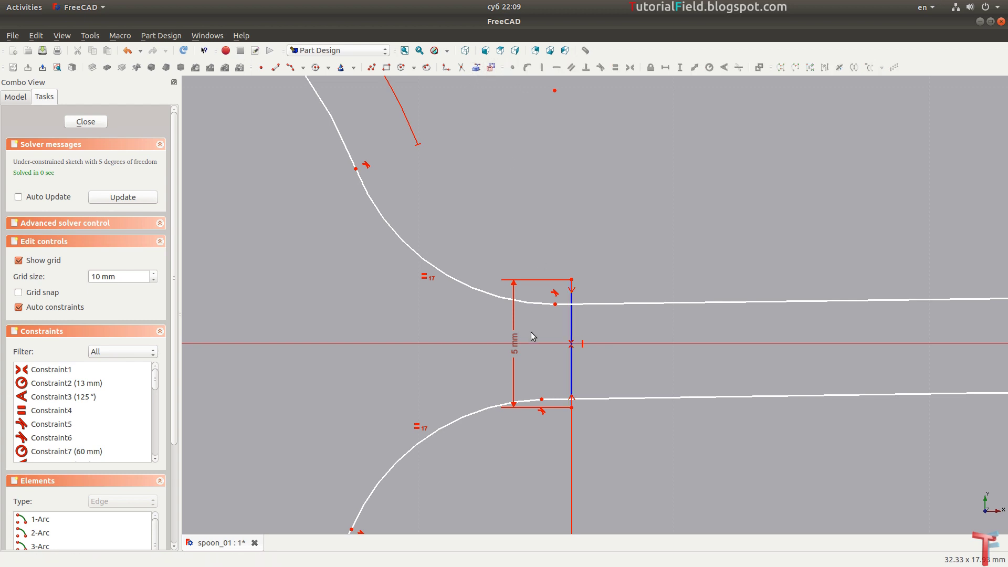
{"action": "left_click_drag", "start_coordinate": [517, 348], "coordinate": [657, 353]}
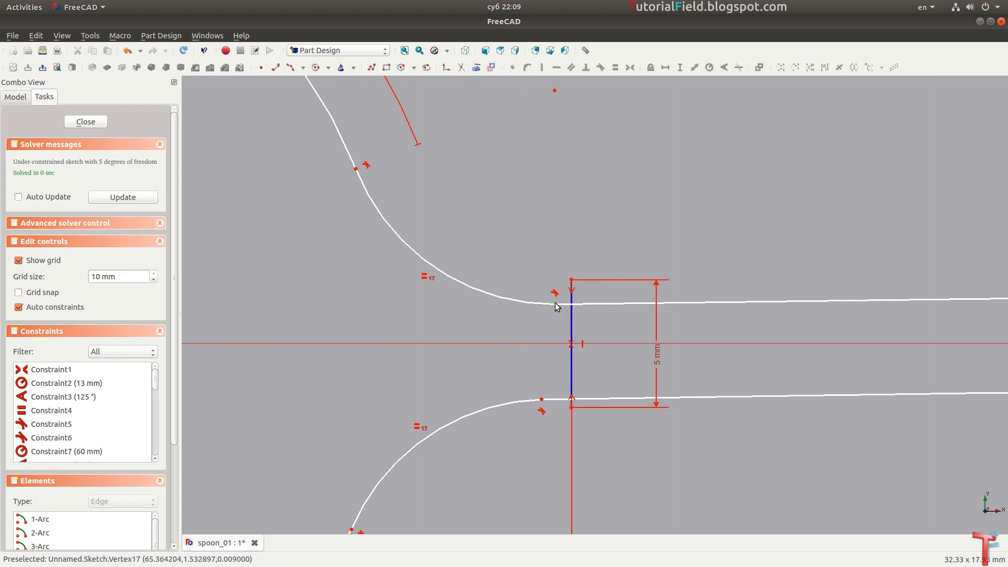
{"action": "left_click", "coordinate": [571, 280]}
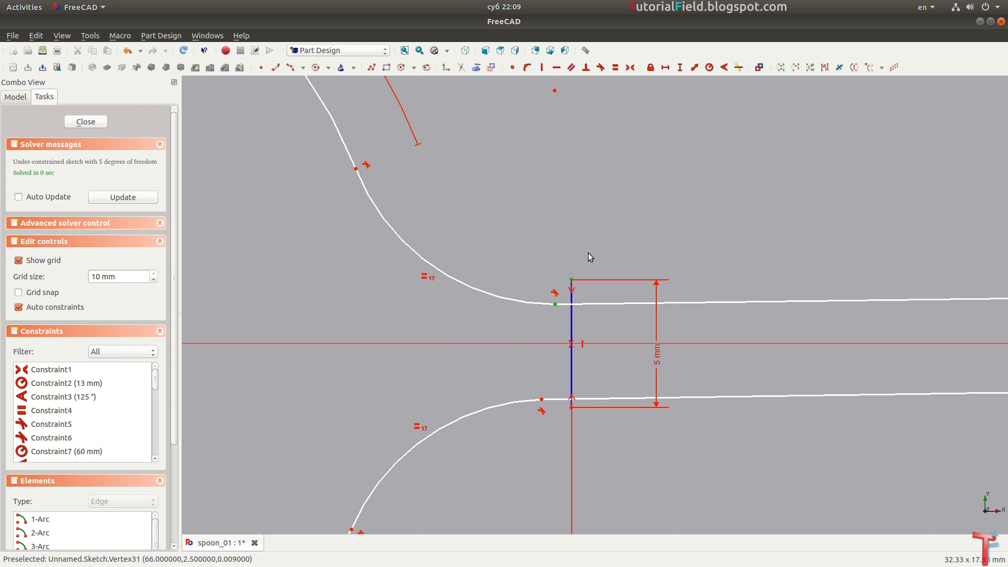
{"action": "scroll", "coordinate": [589, 253], "scroll_direction": "down", "scroll_amount": 2}
{"action": "scroll", "coordinate": [625, 271], "scroll_direction": "down", "scroll_amount": 2}
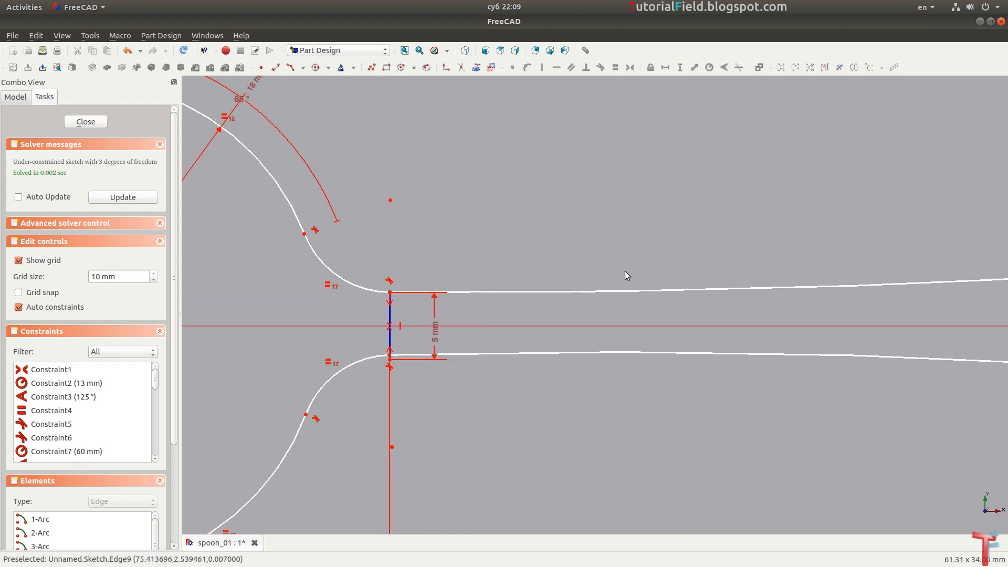
{"action": "scroll", "coordinate": [736, 292], "scroll_direction": "down", "scroll_amount": 2}
{"action": "middle_click_drag", "start_coordinate": [737, 292], "coordinate": [595, 268]}
{"action": "scroll", "coordinate": [515, 282], "scroll_direction": "down", "scroll_amount": 2}
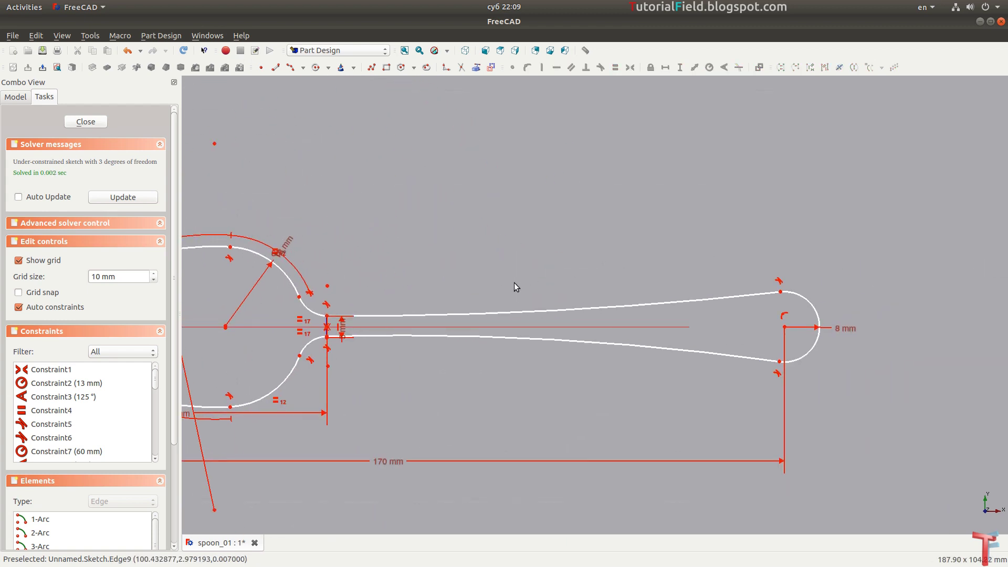
Step: Set the upper handle edge's radius to 1500 mm
{"action": "left_click", "coordinate": [537, 309]}
{"action": "key", "text": "shift+r"}
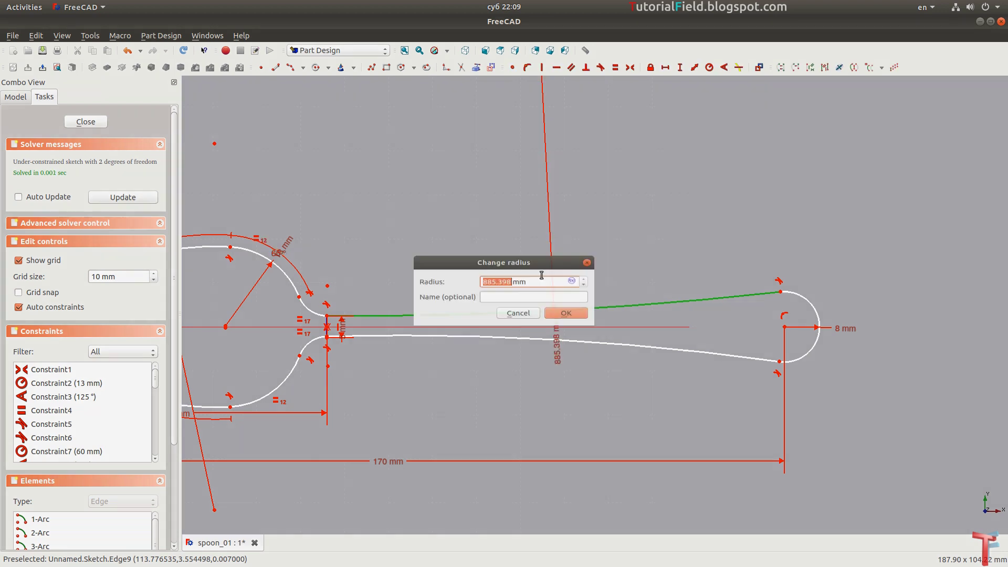
{"action": "key", "text": "Return"}
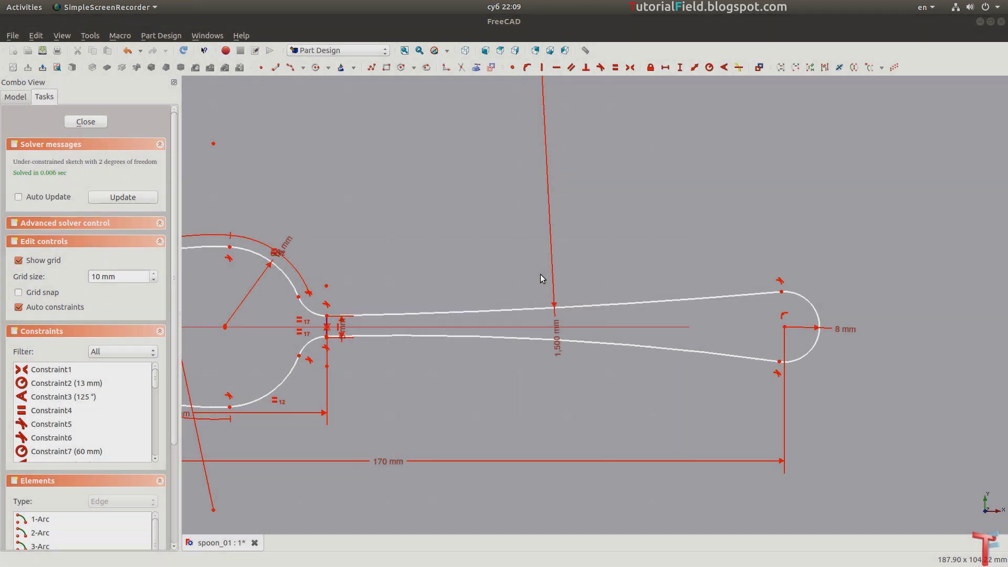
{"action": "scroll", "coordinate": [525, 358], "scroll_direction": "up", "scroll_amount": 1}
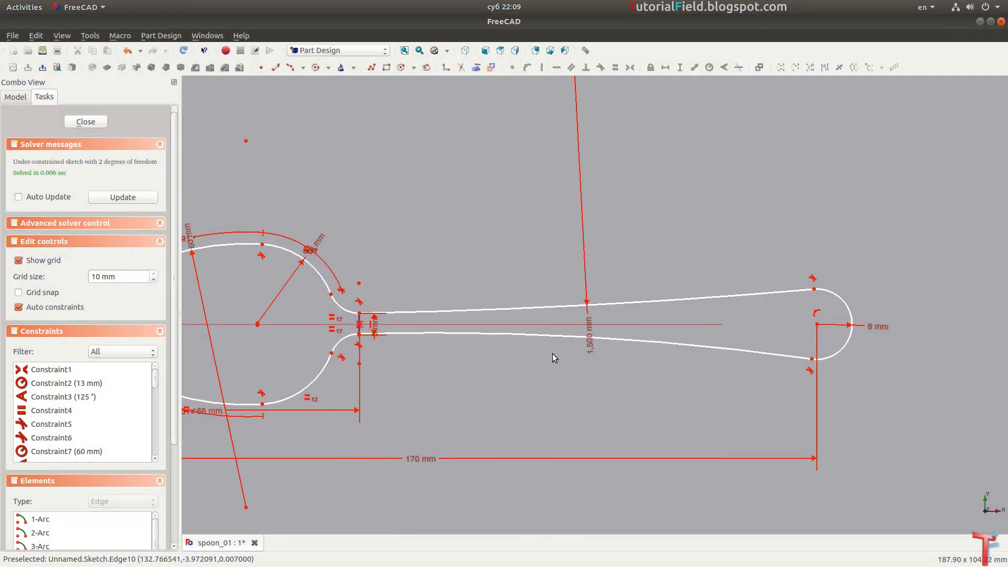
{"action": "scroll", "coordinate": [556, 346], "scroll_direction": "up", "scroll_amount": 1}
Step: Make the lower handle edge equal to the upper one and make its end coincident with the neck point
{"action": "left_click", "coordinate": [563, 336]}
{"action": "left_click", "coordinate": [564, 302]}
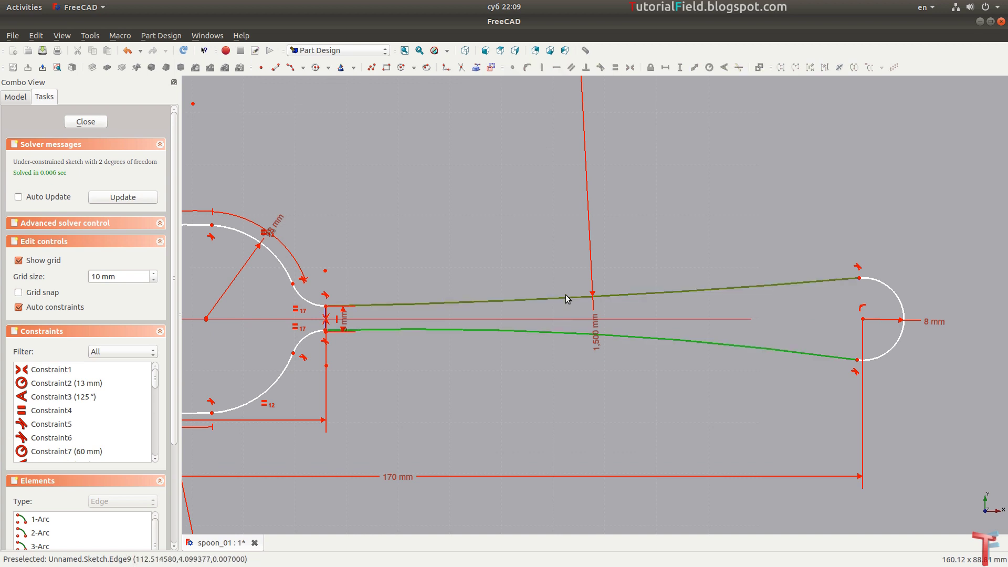
{"action": "key", "text": "e"}
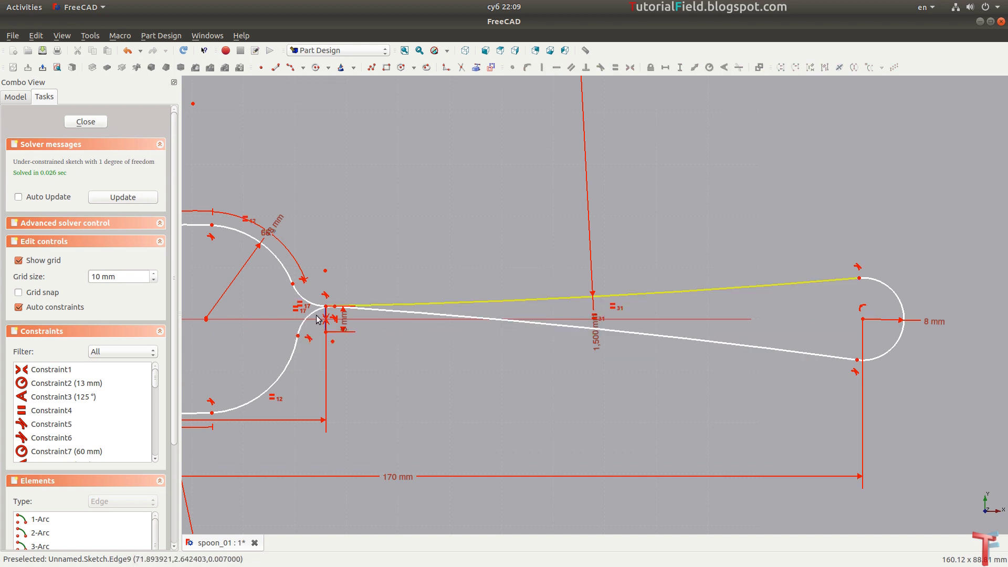
{"action": "scroll", "coordinate": [428, 337], "scroll_direction": "up", "scroll_amount": 2}
{"action": "scroll", "coordinate": [462, 333], "scroll_direction": "up", "scroll_amount": 2}
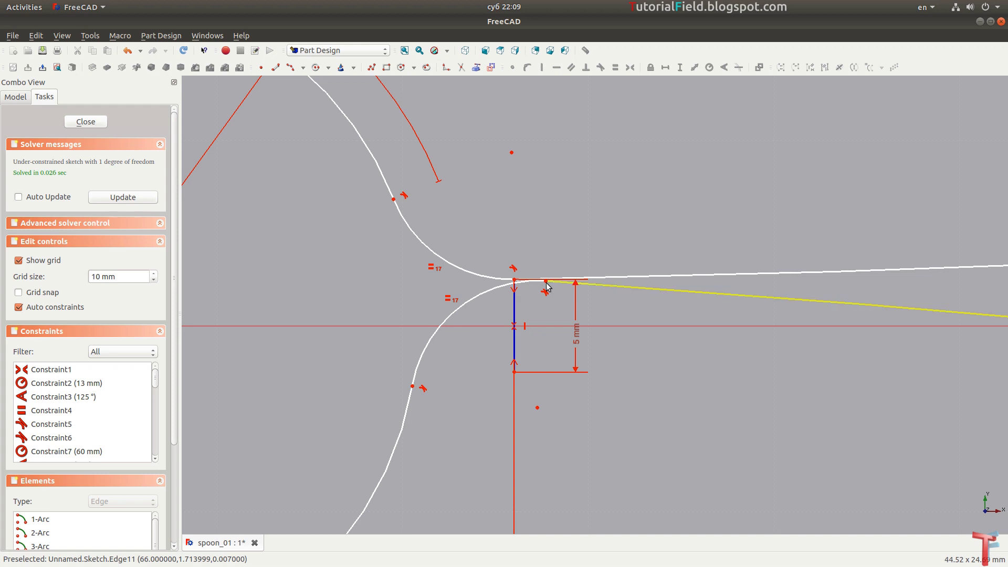
{"action": "mouse_move", "coordinate": [545, 283]}
{"action": "left_mouse_down"}
{"action": "mouse_move", "coordinate": [527, 390]}
{"action": "mouse_move", "coordinate": [507, 393]}
{"action": "left_mouse_up"}
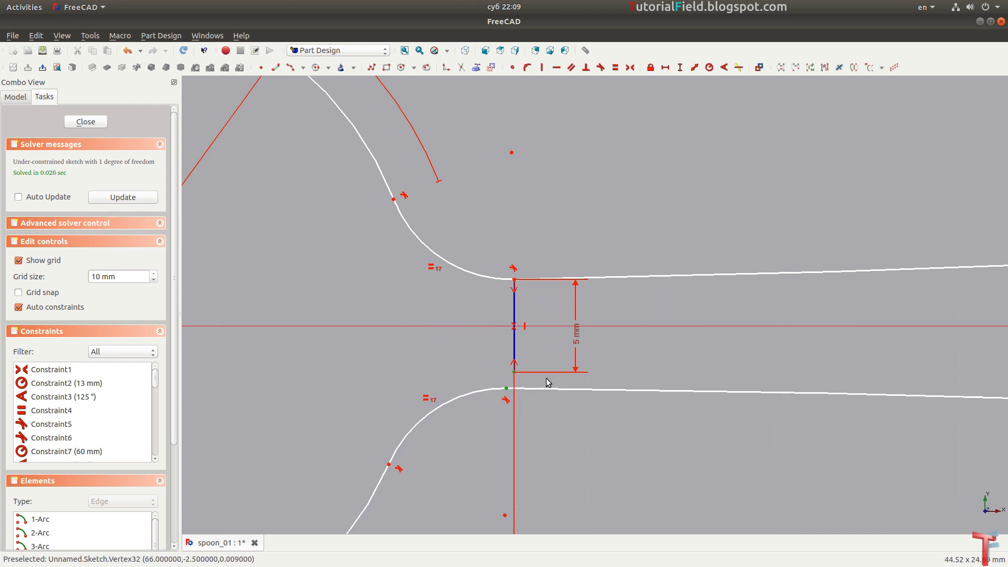
{"action": "key", "text": "c"}
{"action": "scroll", "coordinate": [577, 295], "scroll_direction": "down", "scroll_amount": 1}
{"action": "scroll", "coordinate": [578, 295], "scroll_direction": "down", "scroll_amount": 1}
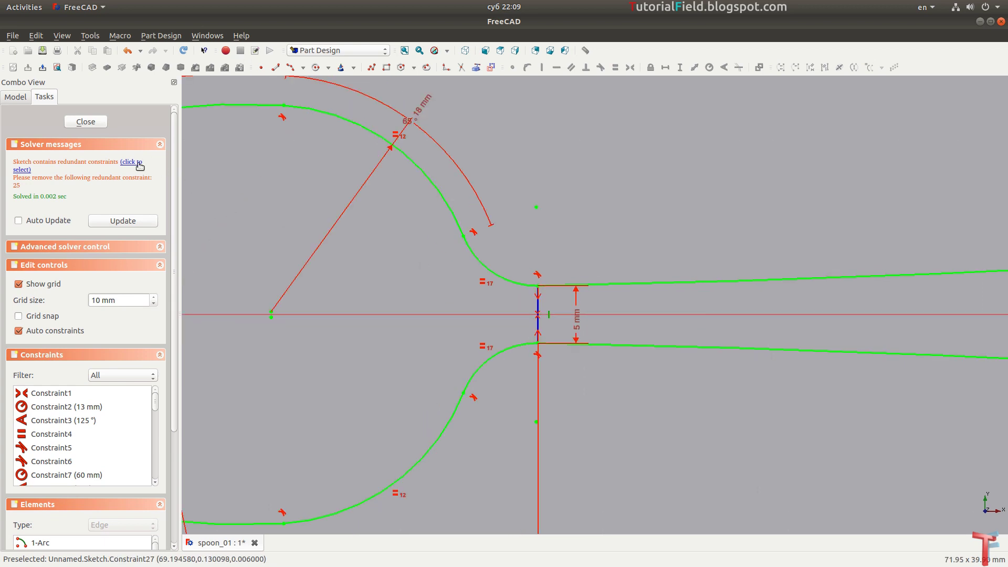
Step: Delete the redundant constraint and close the now fully constrained spoon sketch
{"action": "left_click", "coordinate": [547, 320]}
{"action": "key", "text": "Delete"}
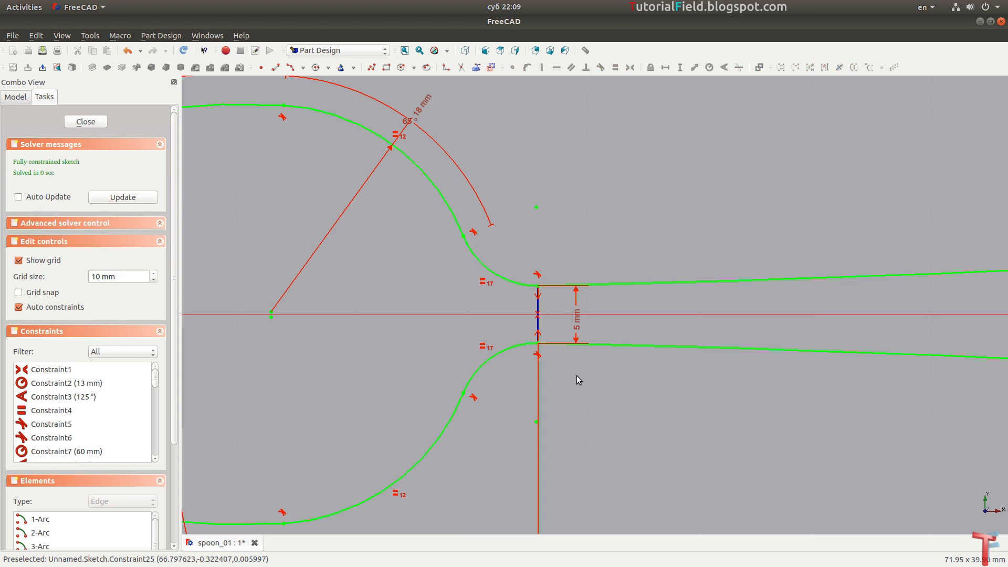
{"action": "scroll", "coordinate": [582, 385], "scroll_direction": "down", "scroll_amount": 5}
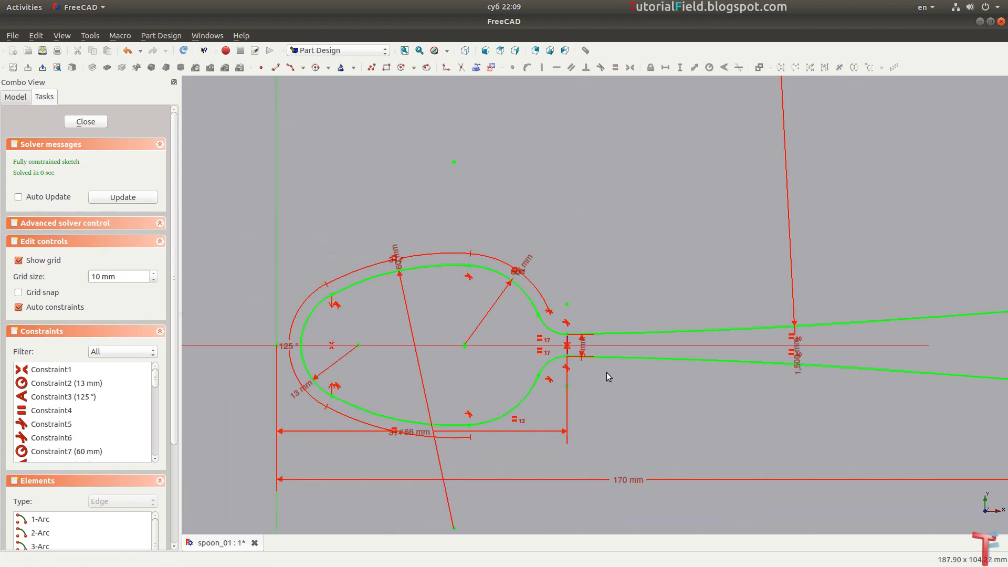
{"action": "scroll", "coordinate": [573, 340], "scroll_direction": "down", "scroll_amount": 1}
{"action": "scroll", "coordinate": [562, 332], "scroll_direction": "up", "scroll_amount": 1}
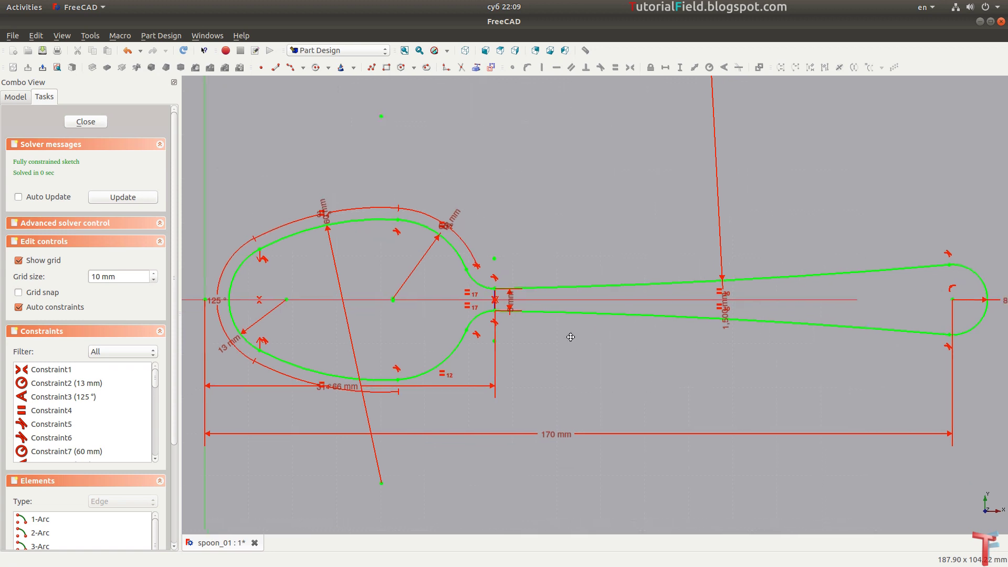
{"action": "left_click", "coordinate": [86, 122]}
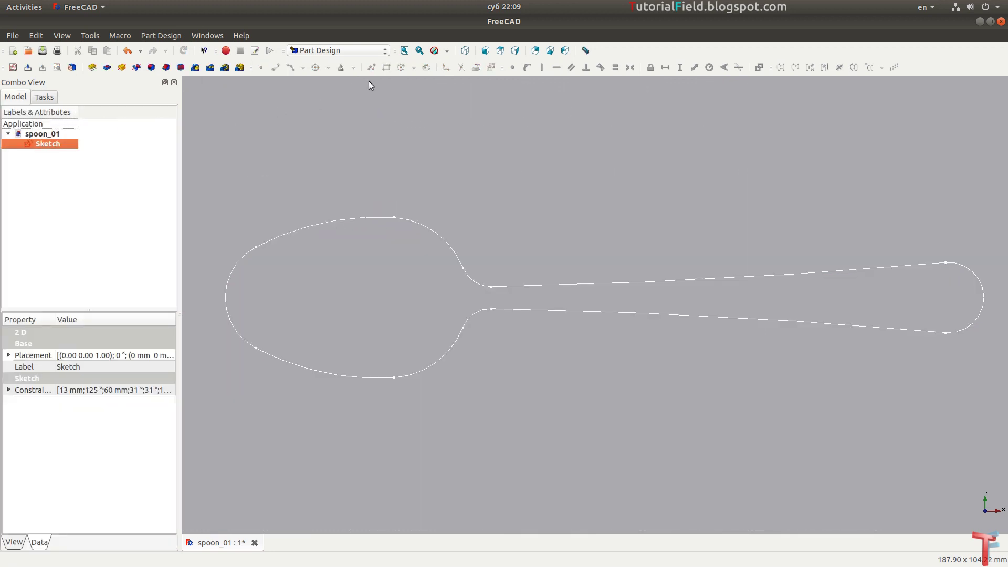
Step: Pad the spoon sketch 30 mm in axonometric view and fit the solid on screen
{"action": "left_click", "coordinate": [404, 50]}
{"action": "left_click", "coordinate": [465, 53]}
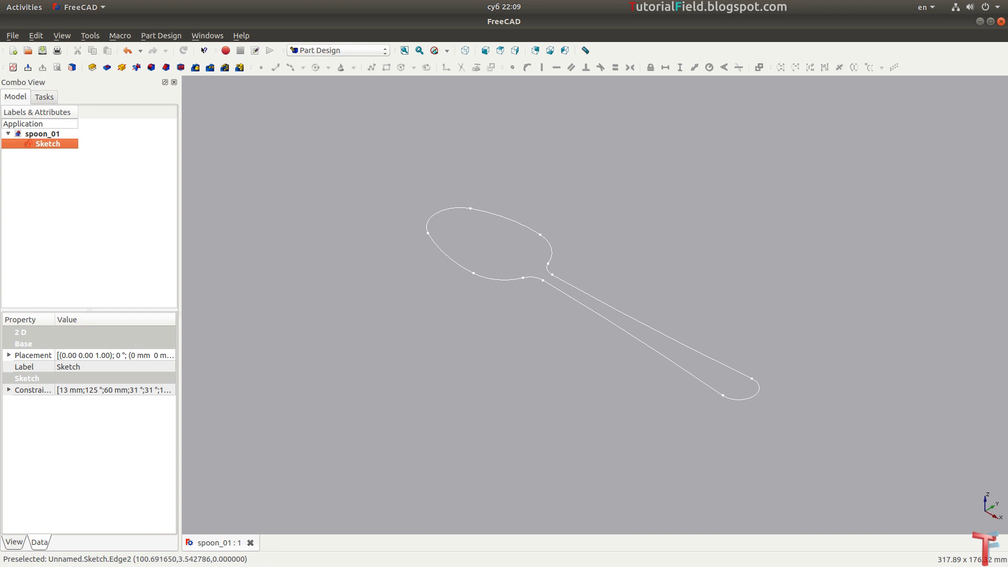
{"action": "key", "text": "alt+Tab"}
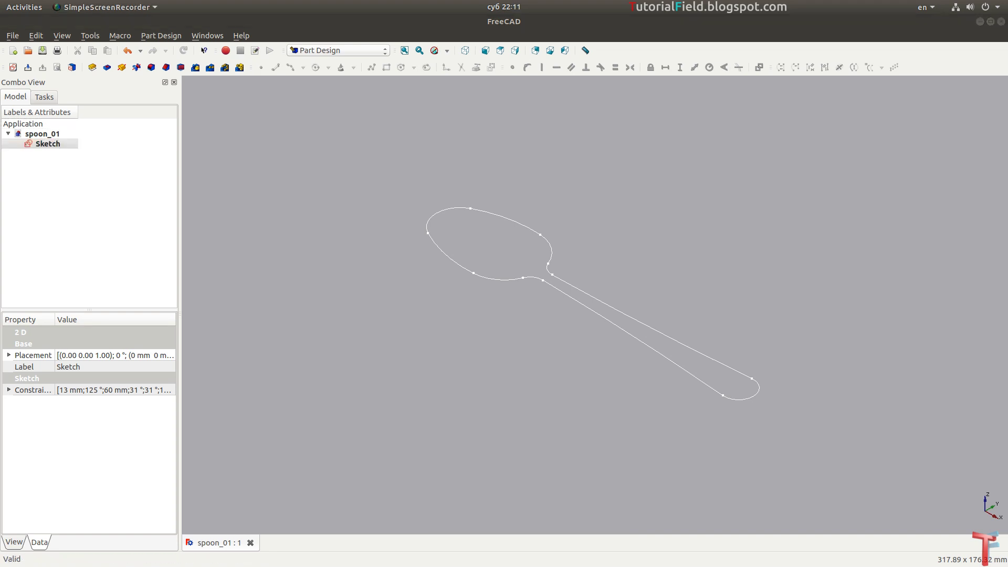
{"action": "left_click", "coordinate": [92, 68]}
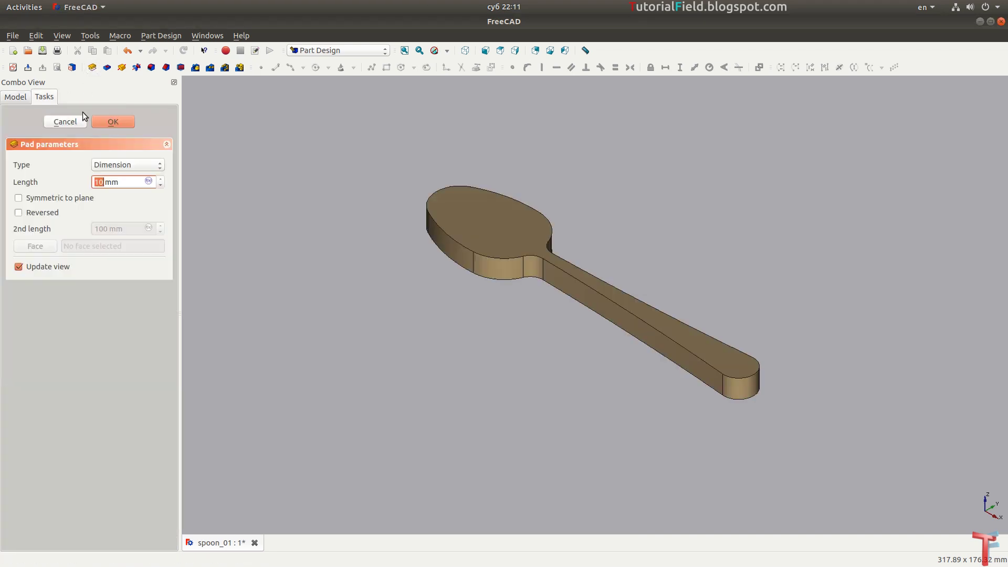
{"action": "type", "text": "30"}
{"action": "key", "text": "Return"}
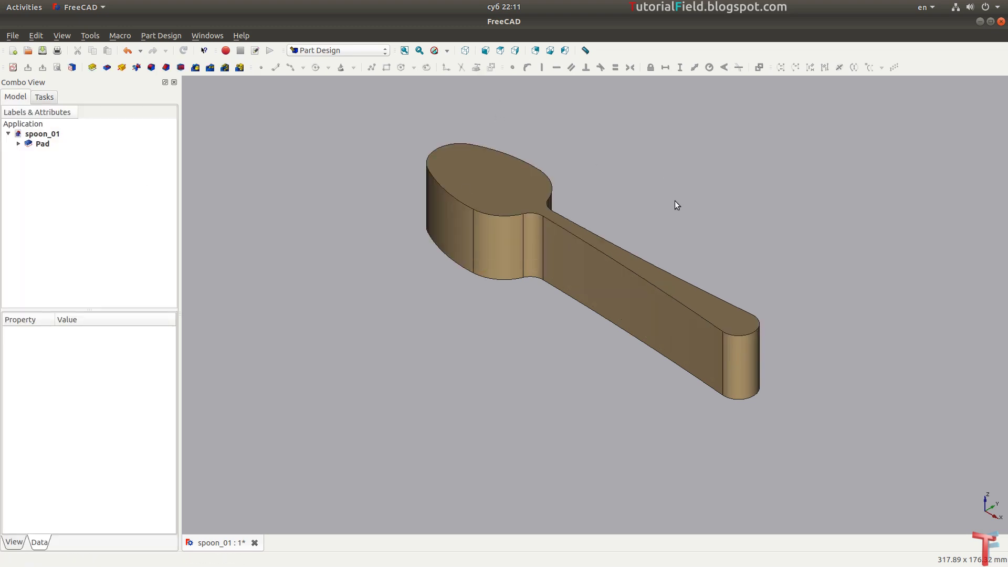
{"action": "left_click", "coordinate": [406, 50]}
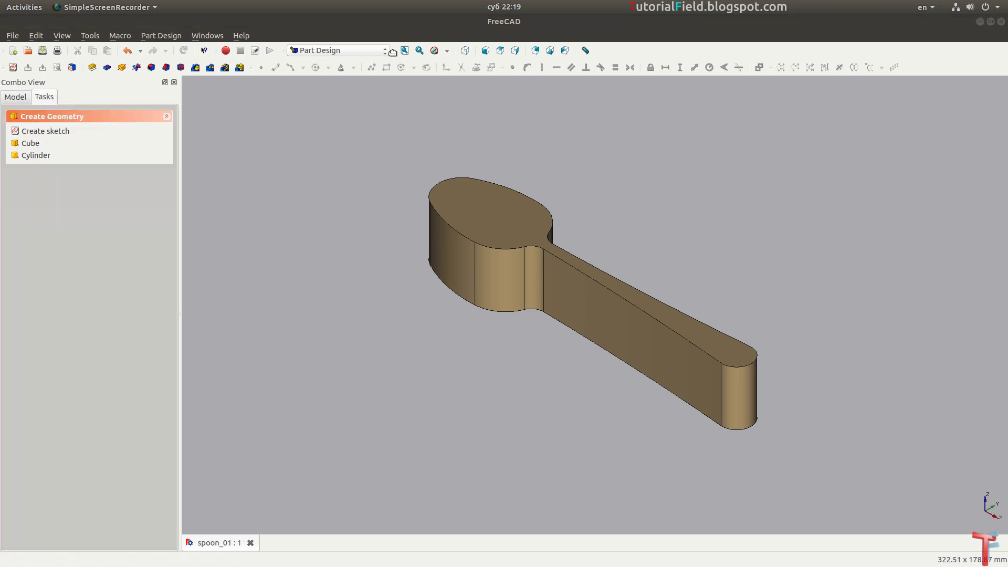
Step: Switch to the Draft workbench and show the spoon from the front in wireframe style
{"action": "left_click", "coordinate": [338, 50]}
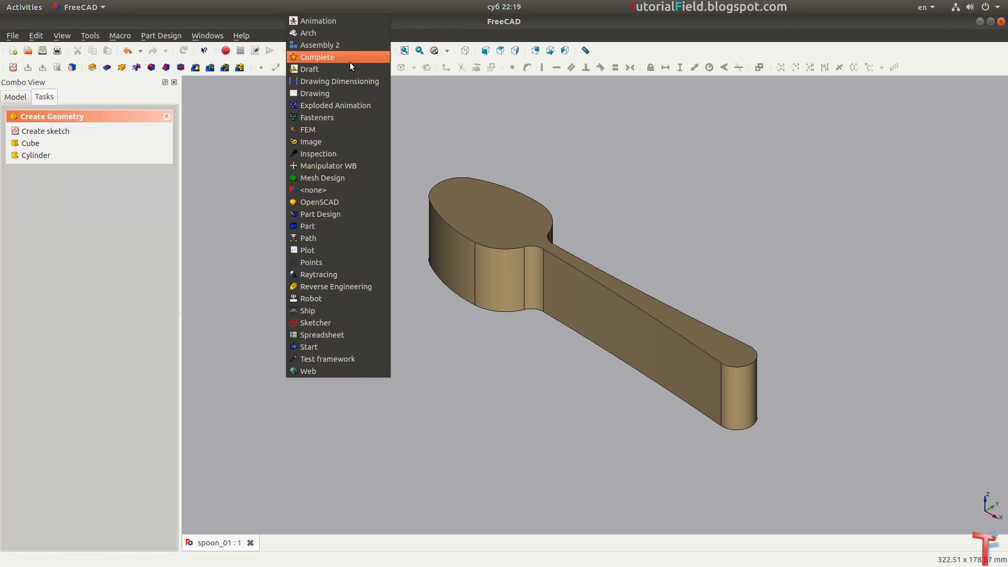
{"action": "left_click", "coordinate": [324, 71]}
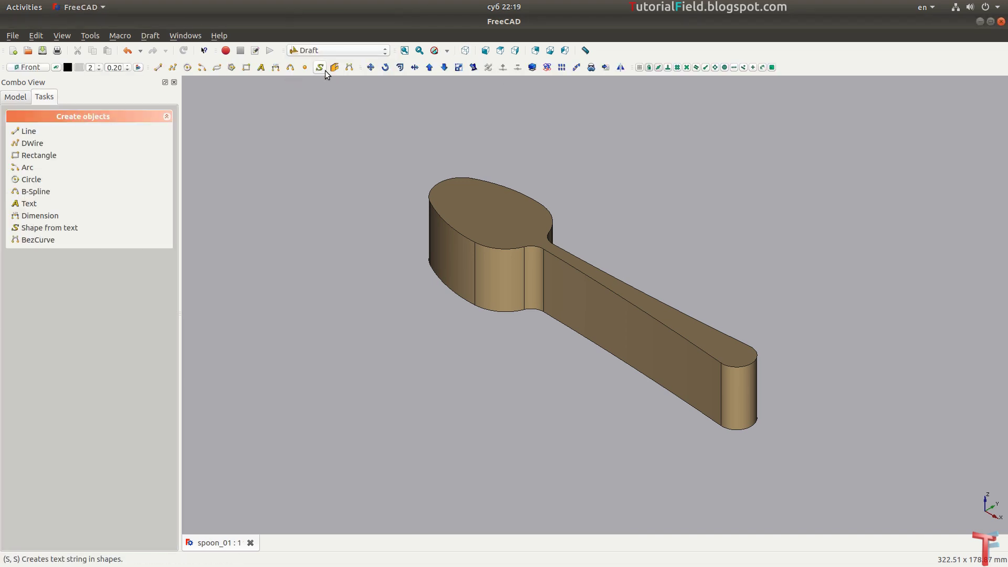
{"action": "left_click", "coordinate": [486, 50]}
{"action": "left_click", "coordinate": [447, 50]}
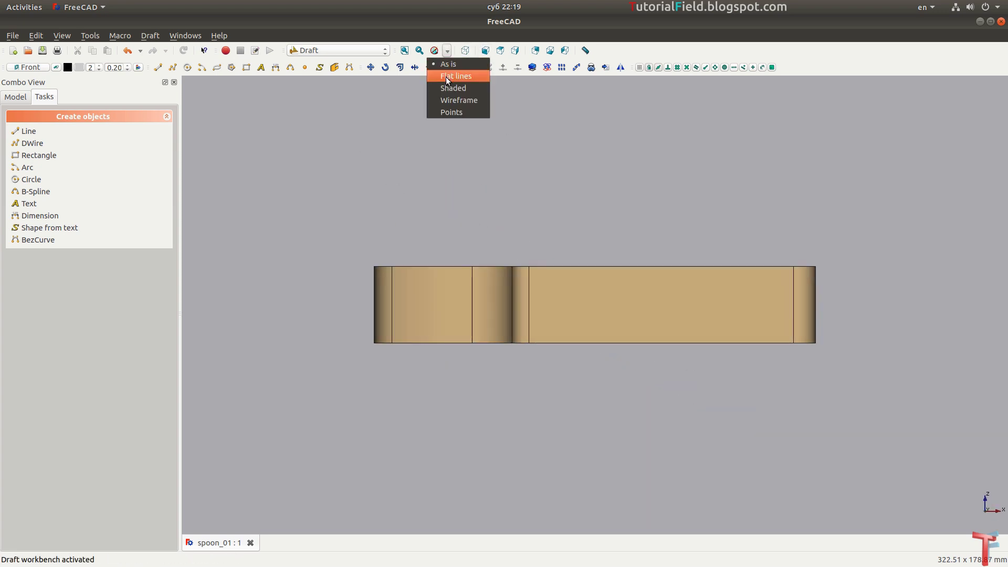
{"action": "left_click", "coordinate": [447, 100]}
Step: Pan and orbit around the spoon, then return to the front view zoomed on the part
{"action": "scroll", "coordinate": [547, 278], "scroll_direction": "up", "scroll_amount": 4}
{"action": "mouse_move", "coordinate": [495, 257]}
{"action": "middle_mouse_down"}
{"action": "mouse_move", "coordinate": [546, 255]}
{"action": "mouse_move", "coordinate": [542, 245]}
{"action": "middle_mouse_up"}
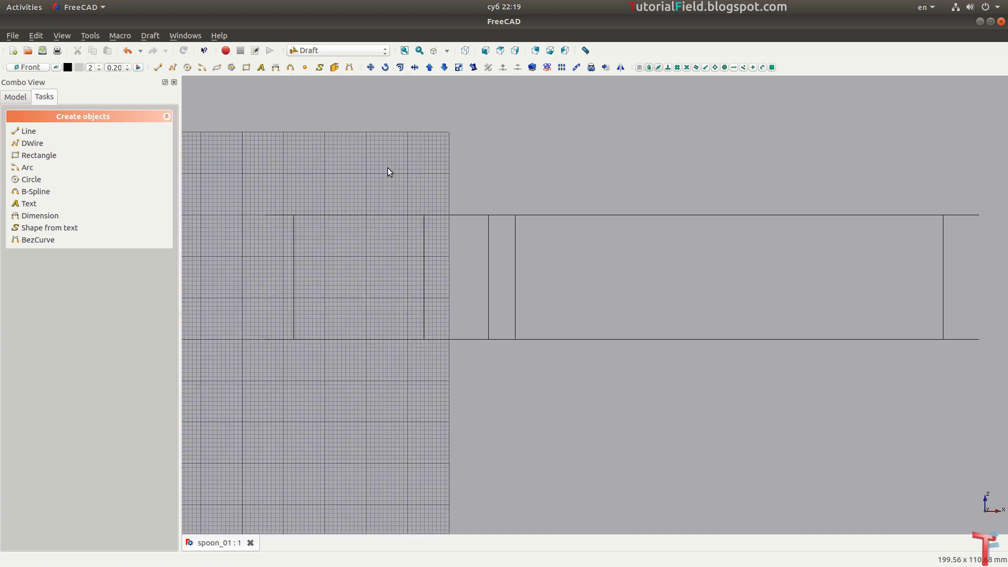
{"action": "mouse_move", "coordinate": [405, 266]}
{"action": "middle_mouse_down"}
{"action": "mouse_move", "coordinate": [599, 317]}
{"action": "mouse_move", "coordinate": [587, 321]}
{"action": "middle_mouse_up"}
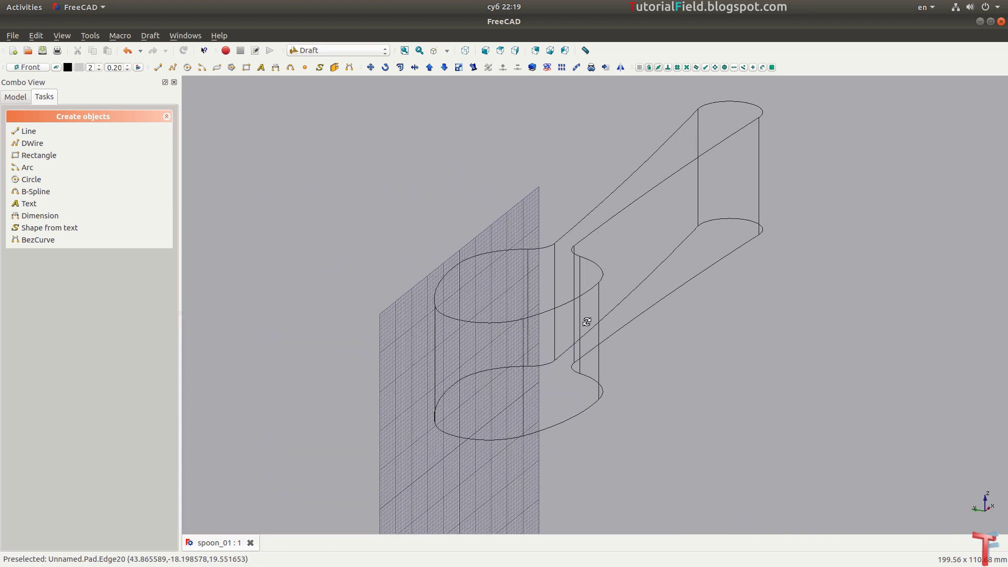
{"action": "left_click", "coordinate": [486, 51]}
{"action": "scroll", "coordinate": [530, 266], "scroll_direction": "up", "scroll_amount": 2}
{"action": "scroll", "coordinate": [528, 266], "scroll_direction": "down", "scroll_amount": 2}
{"action": "scroll", "coordinate": [503, 280], "scroll_direction": "down", "scroll_amount": 1}
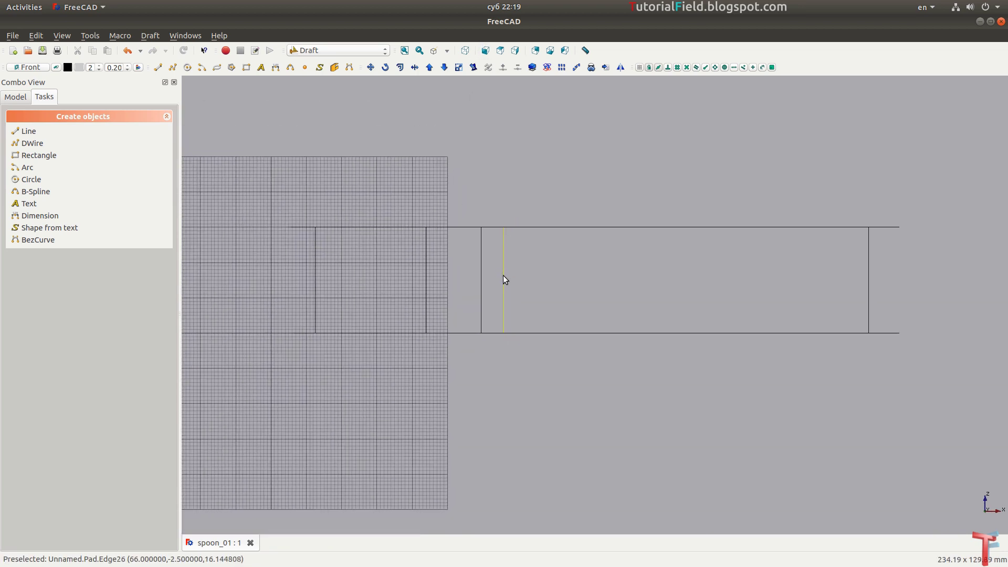
{"action": "scroll", "coordinate": [496, 274], "scroll_direction": "up", "scroll_amount": 2}
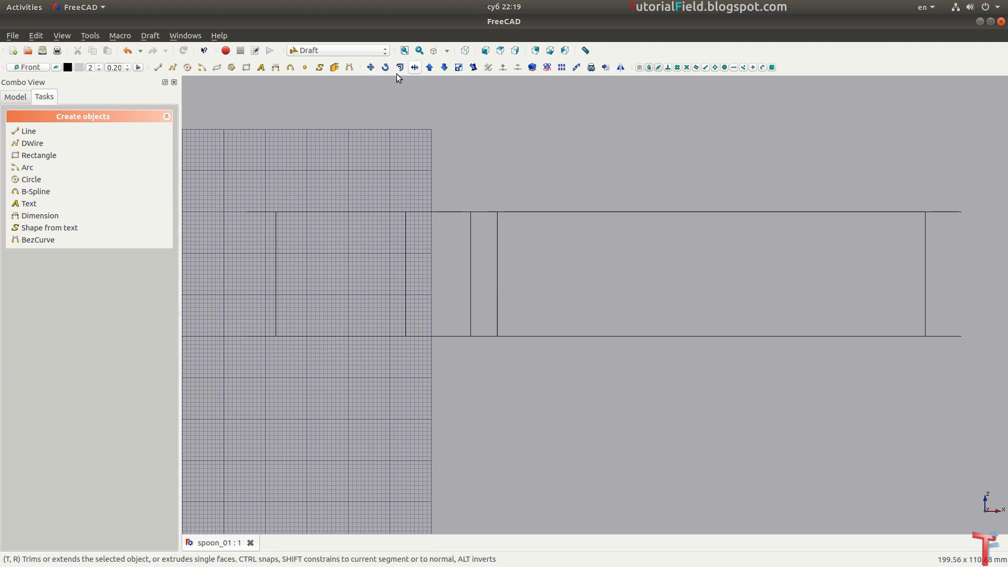
Step: Draw a six-point B-spline from above the bowl, via the neck, to past the handle end, then start editing it
{"action": "left_click", "coordinate": [290, 68]}
{"action": "left_click", "coordinate": [209, 185]}
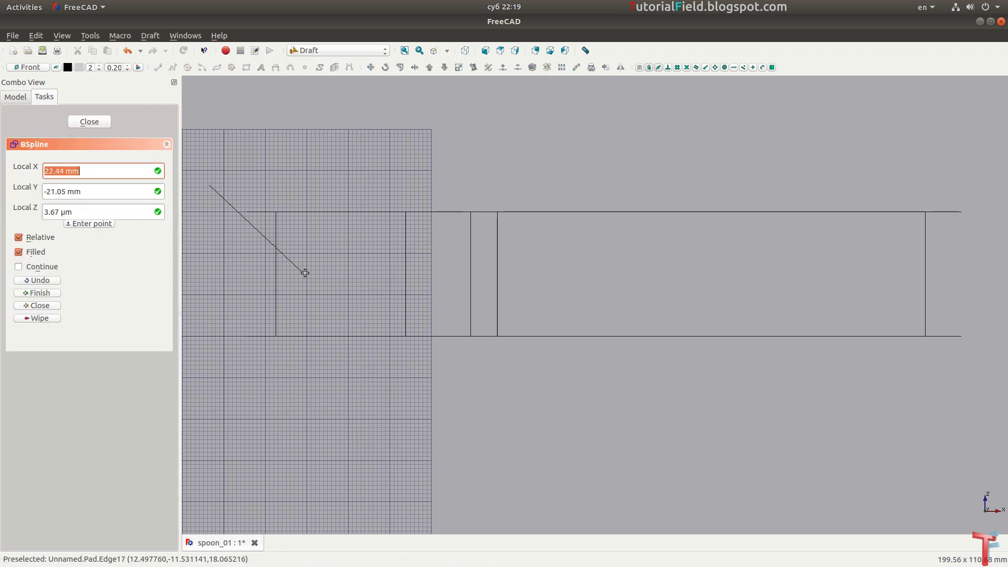
{"action": "left_click", "coordinate": [275, 273]}
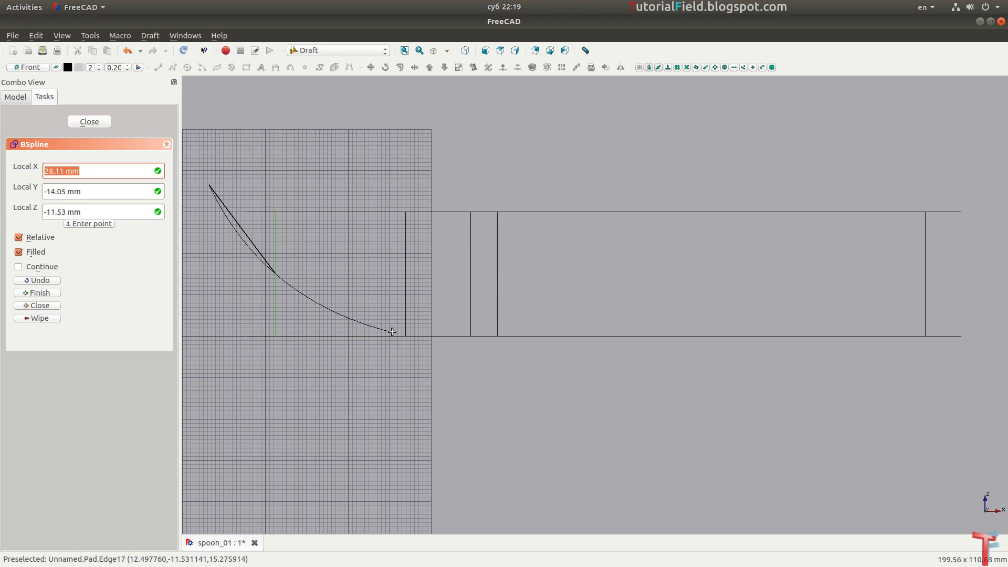
{"action": "left_click", "coordinate": [462, 319]}
{"action": "left_click", "coordinate": [525, 299]}
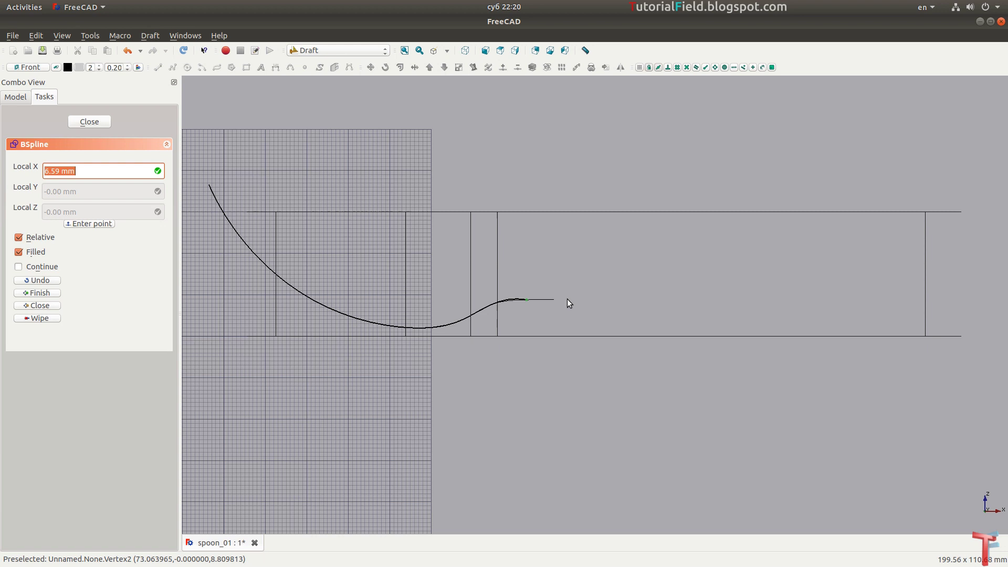
{"action": "left_click", "coordinate": [751, 310]}
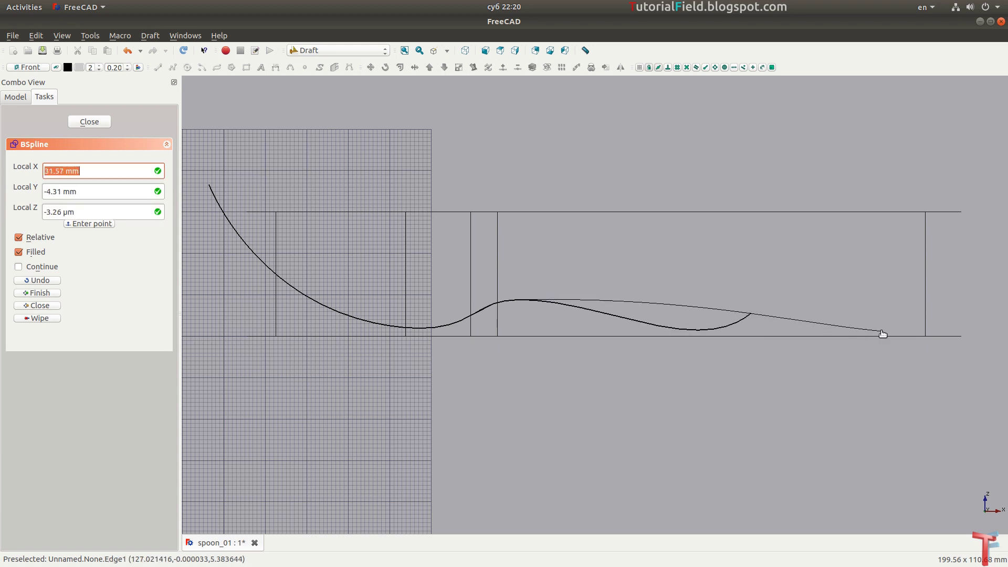
{"action": "left_click", "coordinate": [988, 314]}
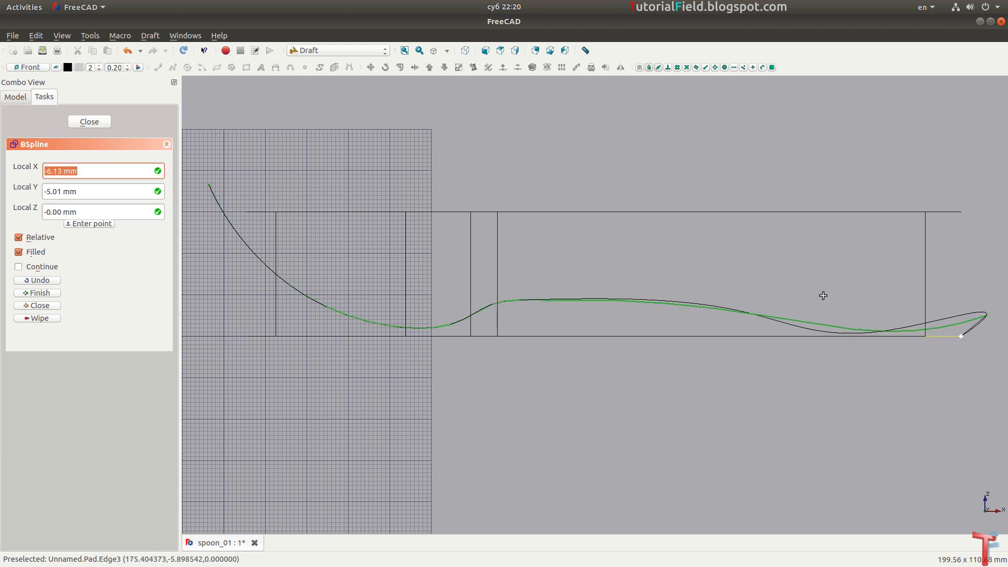
{"action": "left_click", "coordinate": [105, 122]}
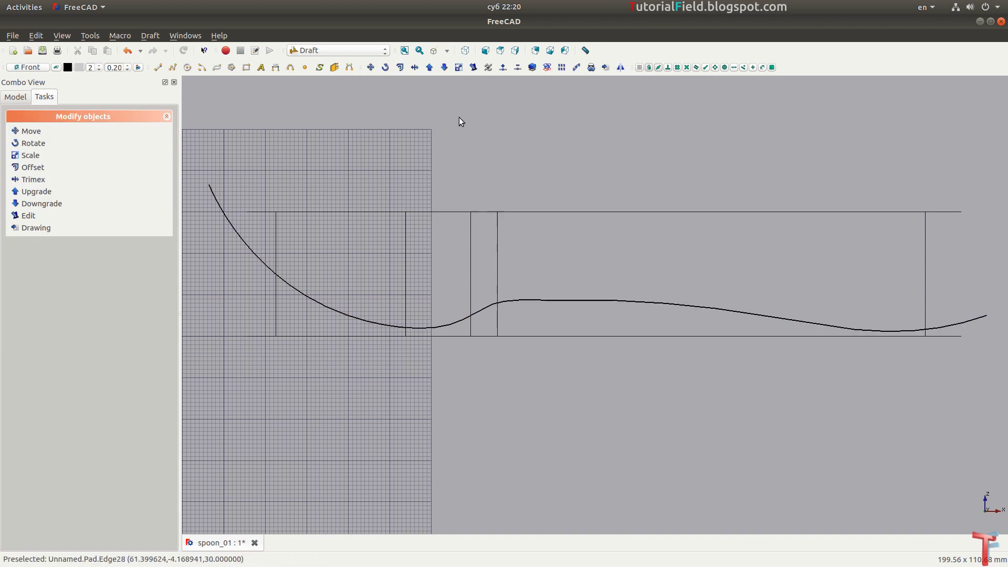
{"action": "left_click", "coordinate": [473, 67]}
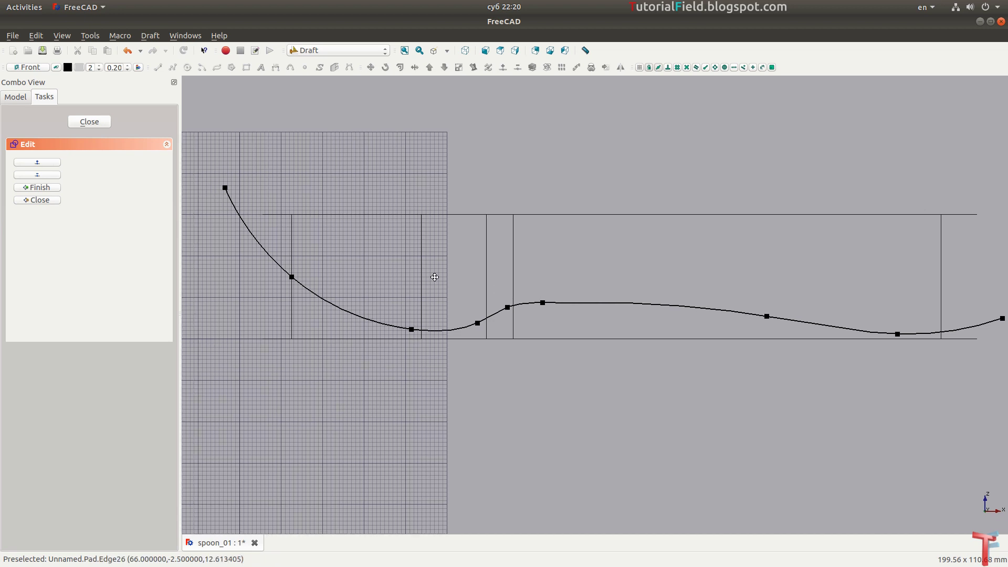
Step: Reposition the bowl-side, neck and handle nodes of the profile spline
{"action": "left_click", "coordinate": [295, 277]}
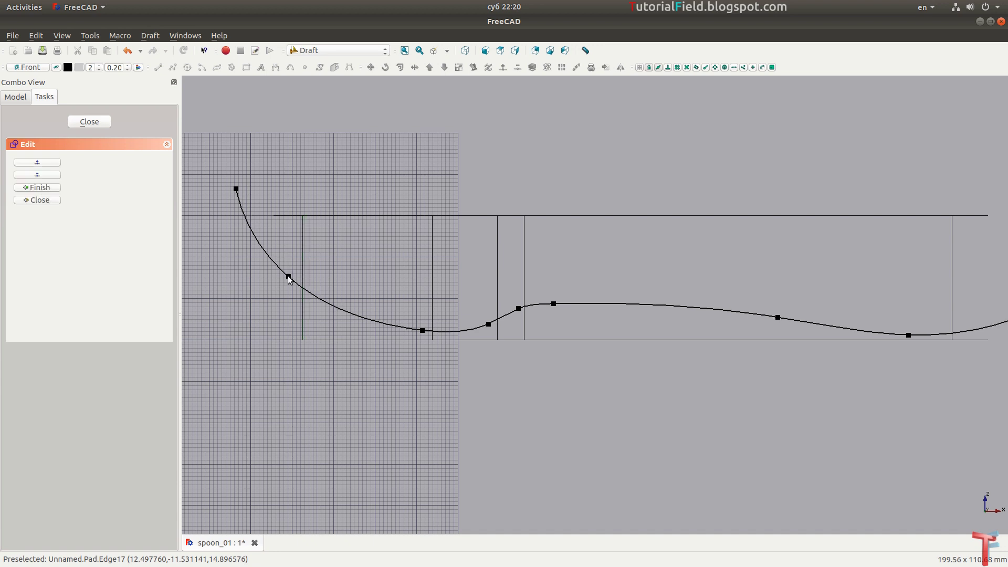
{"action": "left_click", "coordinate": [422, 331]}
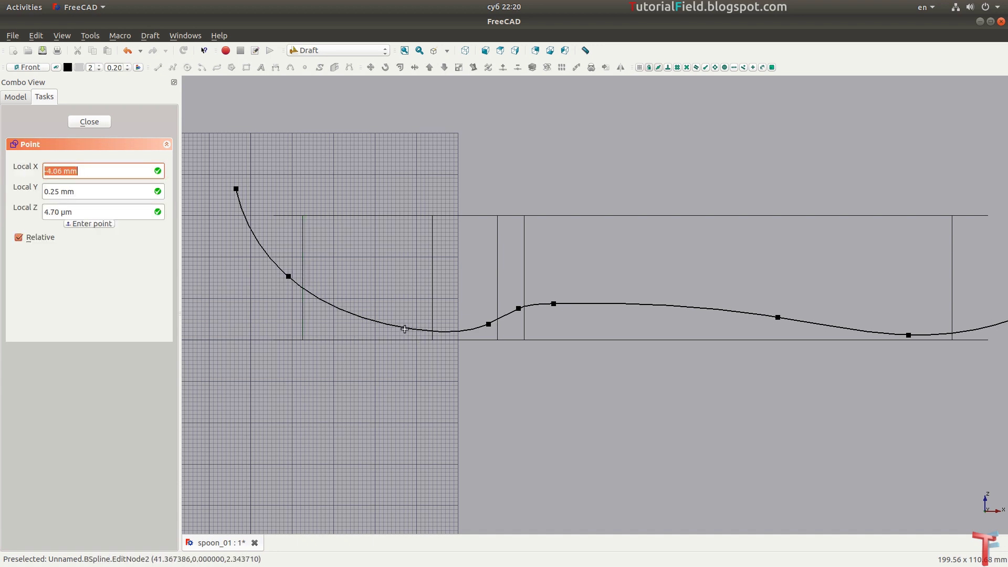
{"action": "left_click", "coordinate": [554, 304]}
{"action": "left_click", "coordinate": [577, 303]}
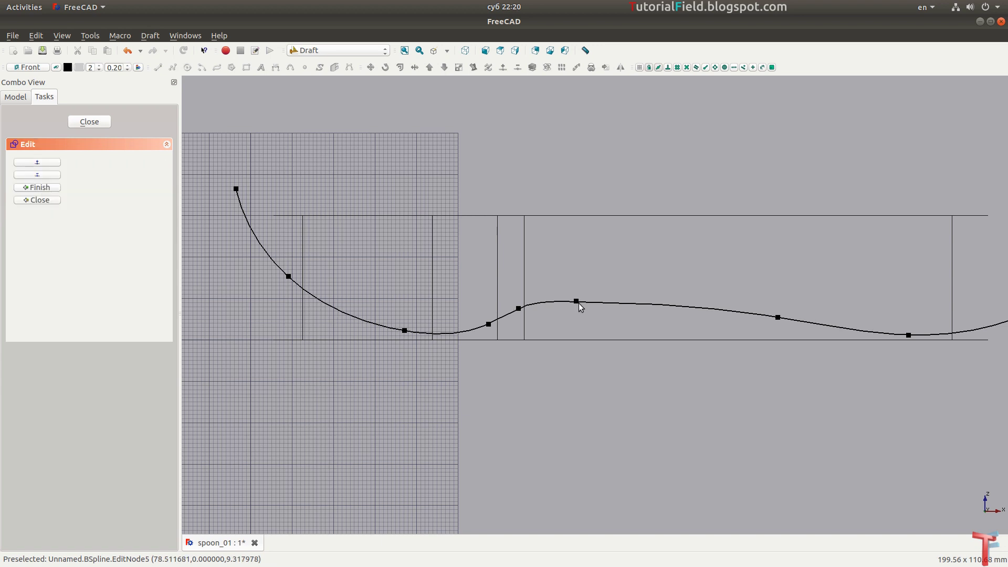
{"action": "left_click", "coordinate": [576, 302]}
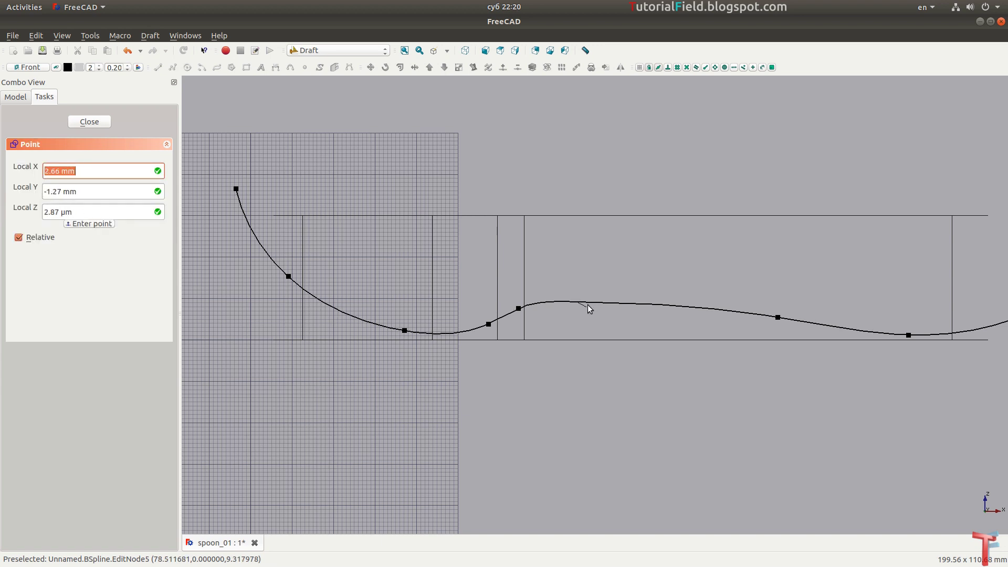
{"action": "left_click", "coordinate": [593, 302]}
{"action": "mouse_move", "coordinate": [657, 302]}
{"action": "middle_mouse_down"}
{"action": "mouse_move", "coordinate": [623, 319]}
{"action": "mouse_move", "coordinate": [556, 318]}
{"action": "middle_mouse_up"}
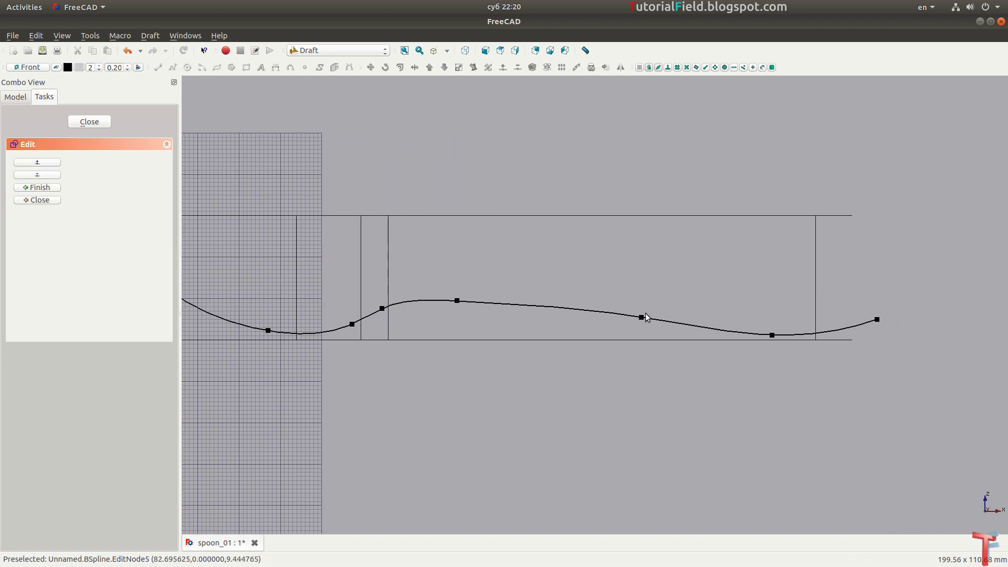
{"action": "left_click", "coordinate": [641, 318]}
{"action": "left_click", "coordinate": [617, 315]}
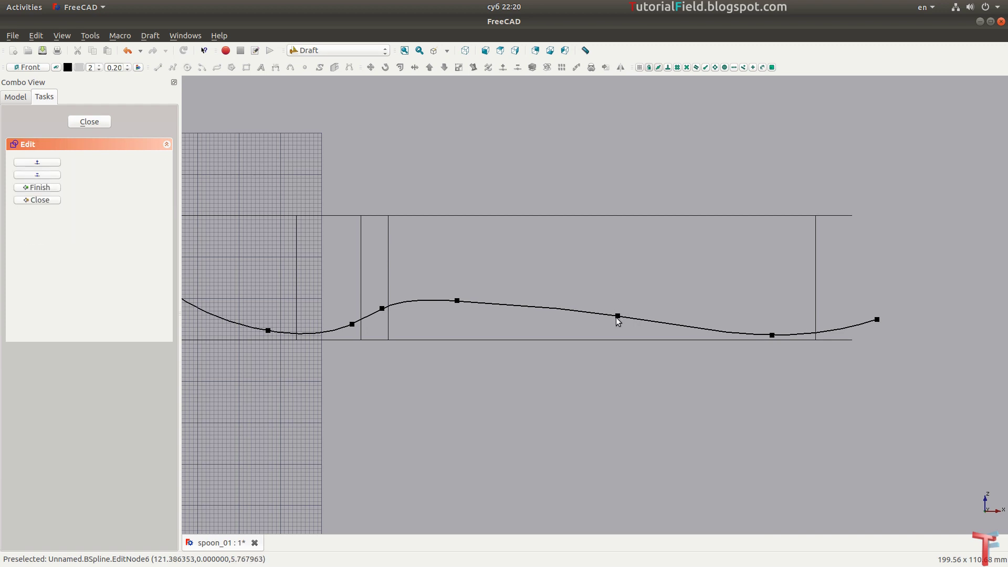
{"action": "left_click", "coordinate": [617, 316]}
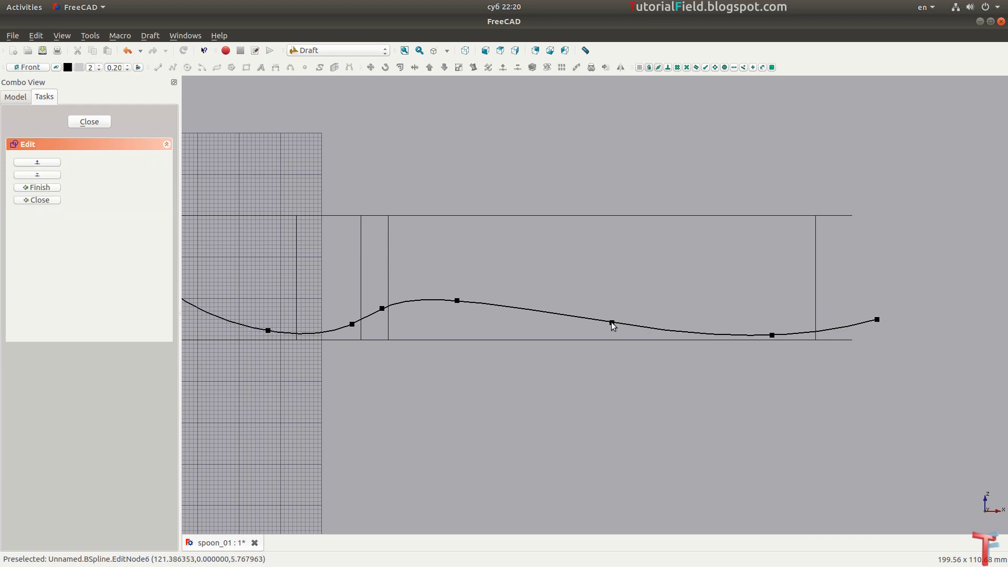
Step: Lower the bowl-bottom node and reshape the hump nodes before the handle
{"action": "scroll", "coordinate": [535, 324], "scroll_direction": "up", "scroll_amount": 2}
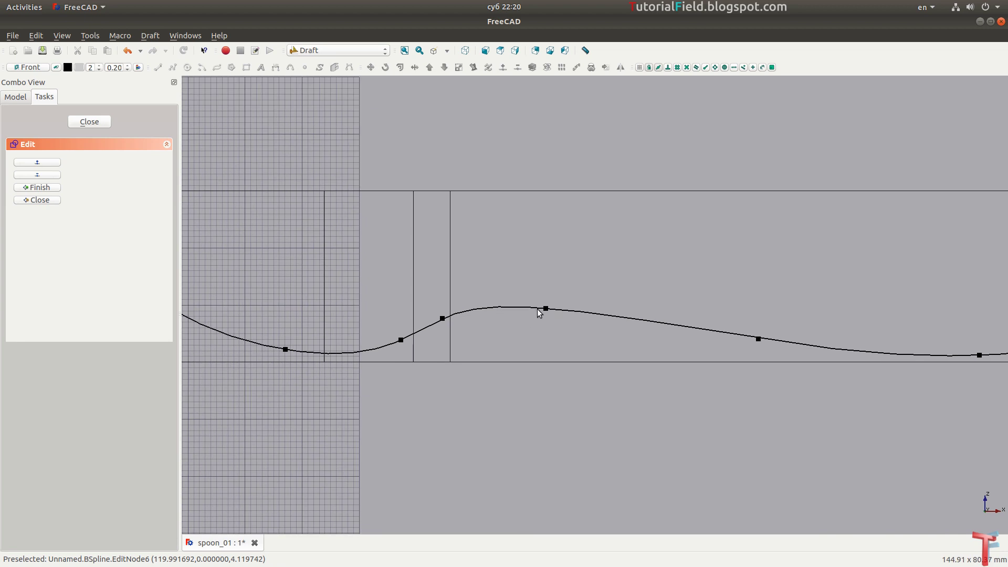
{"action": "left_click", "coordinate": [546, 310]}
{"action": "scroll", "coordinate": [562, 330], "scroll_direction": "up", "scroll_amount": 1}
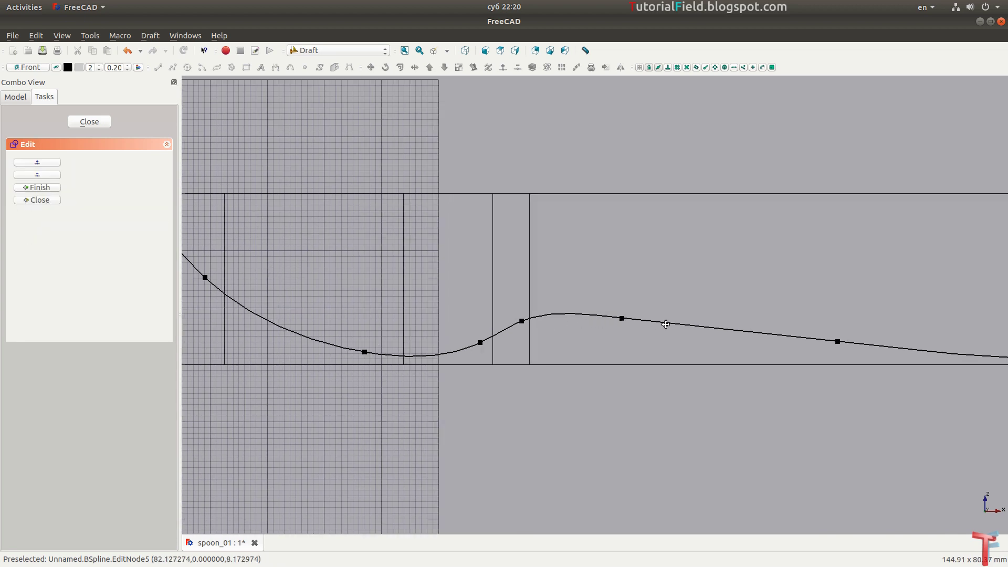
{"action": "scroll", "coordinate": [578, 344], "scroll_direction": "up", "scroll_amount": 1}
{"action": "left_click", "coordinate": [558, 343]}
{"action": "left_click", "coordinate": [527, 352]}
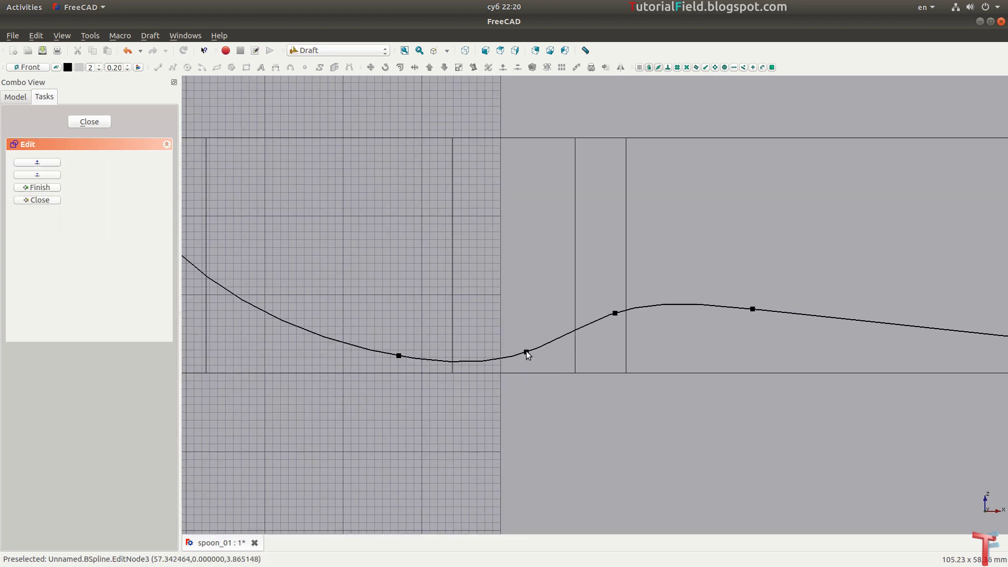
{"action": "left_click", "coordinate": [615, 313]}
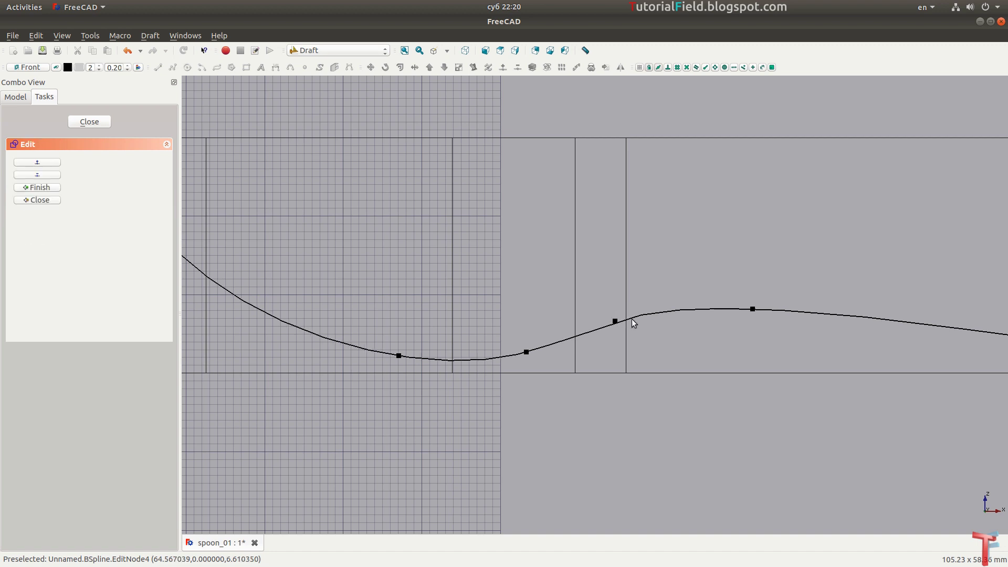
{"action": "left_click", "coordinate": [754, 311]}
{"action": "left_click", "coordinate": [703, 309]}
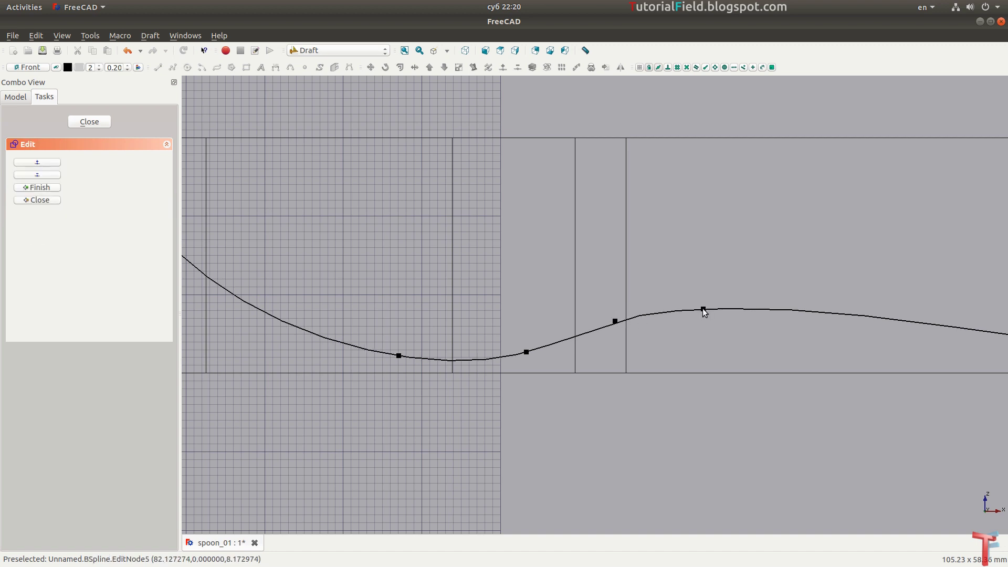
{"action": "left_click", "coordinate": [700, 303]}
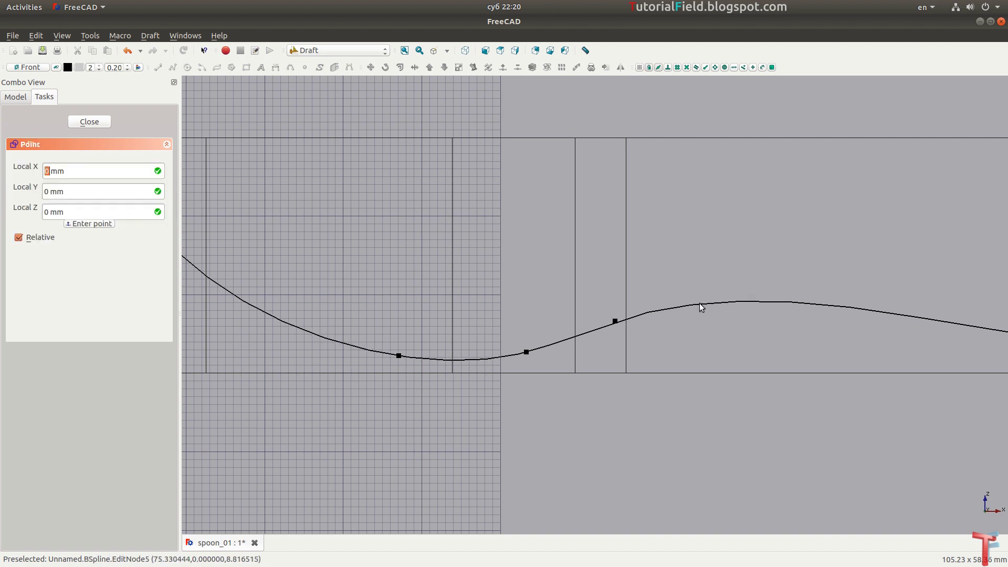
{"action": "left_click", "coordinate": [696, 313]}
{"action": "left_click", "coordinate": [616, 321]}
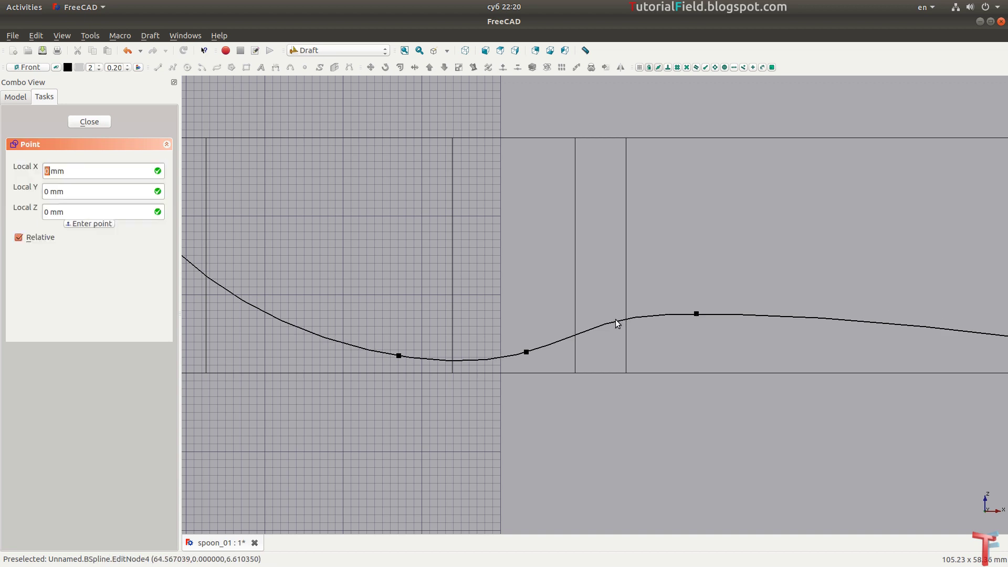
Step: Raise node 5 to smooth the hump, frame the whole curve, and finish editing
{"action": "scroll", "coordinate": [596, 322], "scroll_direction": "down", "scroll_amount": 3}
{"action": "scroll", "coordinate": [596, 322], "scroll_direction": "up", "scroll_amount": 2}
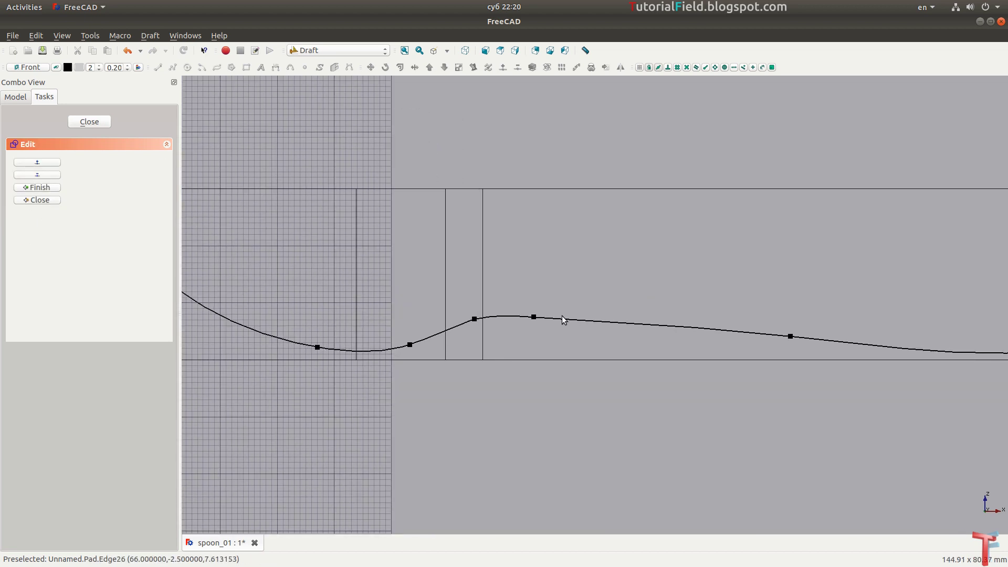
{"action": "left_click", "coordinate": [543, 316]}
{"action": "scroll", "coordinate": [547, 319], "scroll_direction": "down", "scroll_amount": 2}
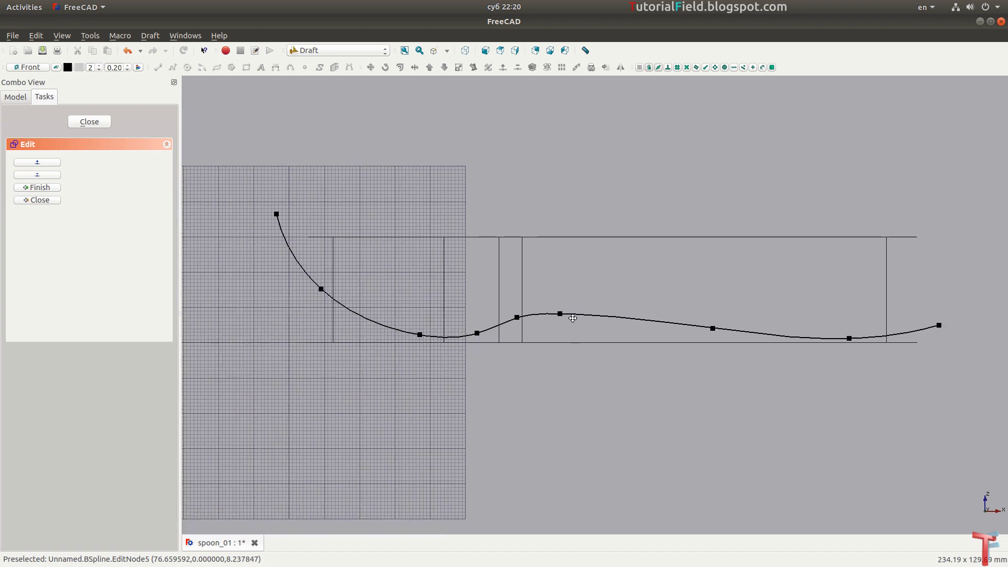
{"action": "middle_click_drag", "start_coordinate": [437, 321], "coordinate": [493, 332]}
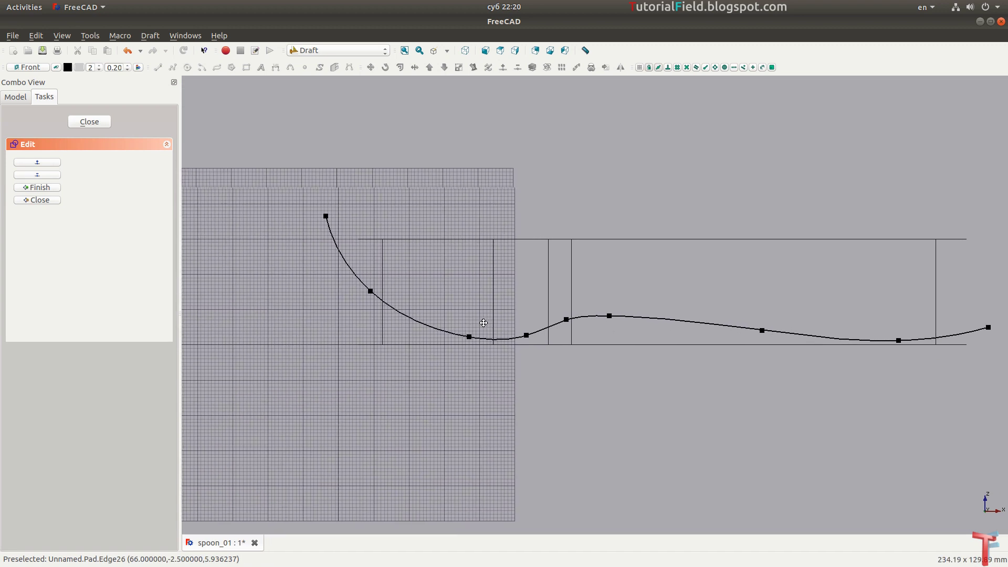
{"action": "scroll", "coordinate": [500, 330], "scroll_direction": "up", "scroll_amount": 1}
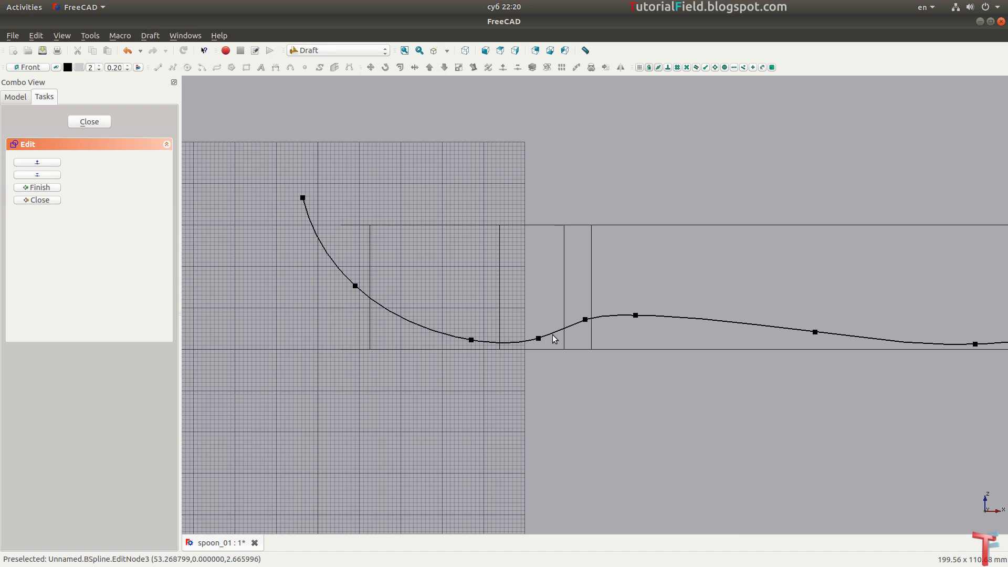
{"action": "mouse_move", "coordinate": [575, 327]}
{"action": "middle_mouse_down"}
{"action": "mouse_move", "coordinate": [613, 329]}
{"action": "mouse_move", "coordinate": [571, 331]}
{"action": "middle_mouse_up"}
{"action": "scroll", "coordinate": [563, 329], "scroll_direction": "down", "scroll_amount": 2}
{"action": "scroll", "coordinate": [547, 332], "scroll_direction": "up", "scroll_amount": 1}
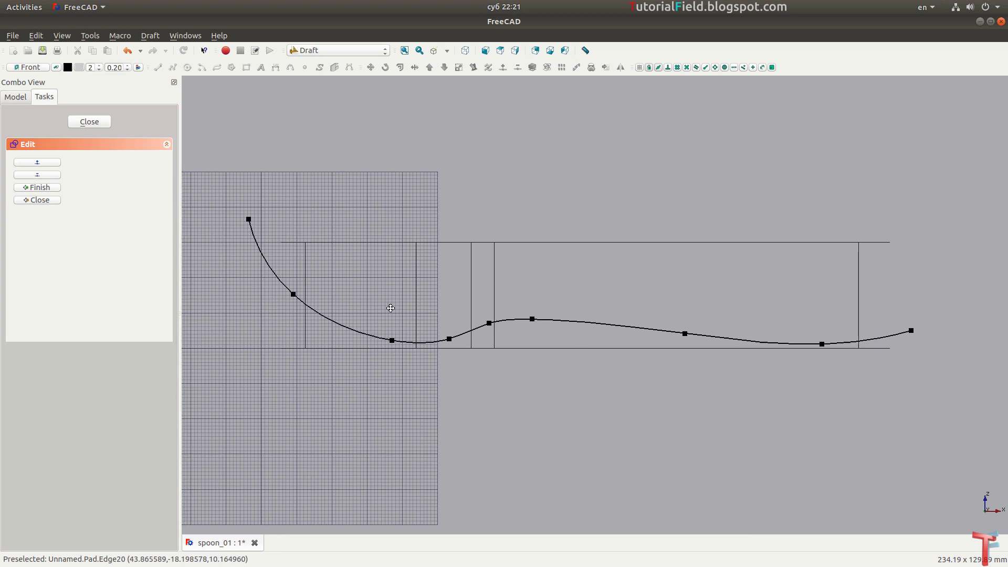
{"action": "middle_click_drag", "start_coordinate": [390, 309], "coordinate": [407, 316]}
{"action": "left_click", "coordinate": [96, 123]}
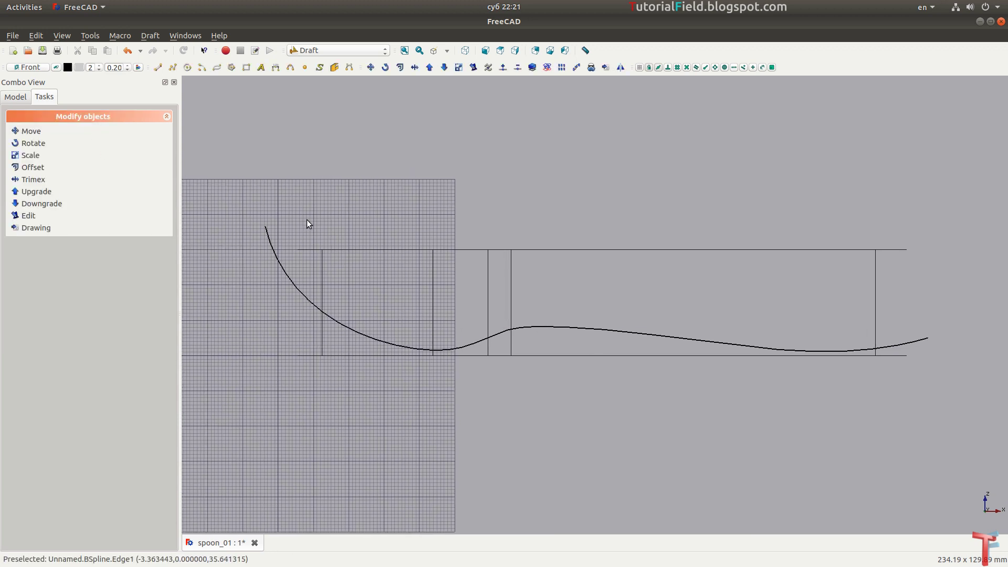
Step: Set the working plane to the front XZ plane offset 20 mm, return to front view, and begin a B-spline
{"action": "left_click", "coordinate": [29, 67]}
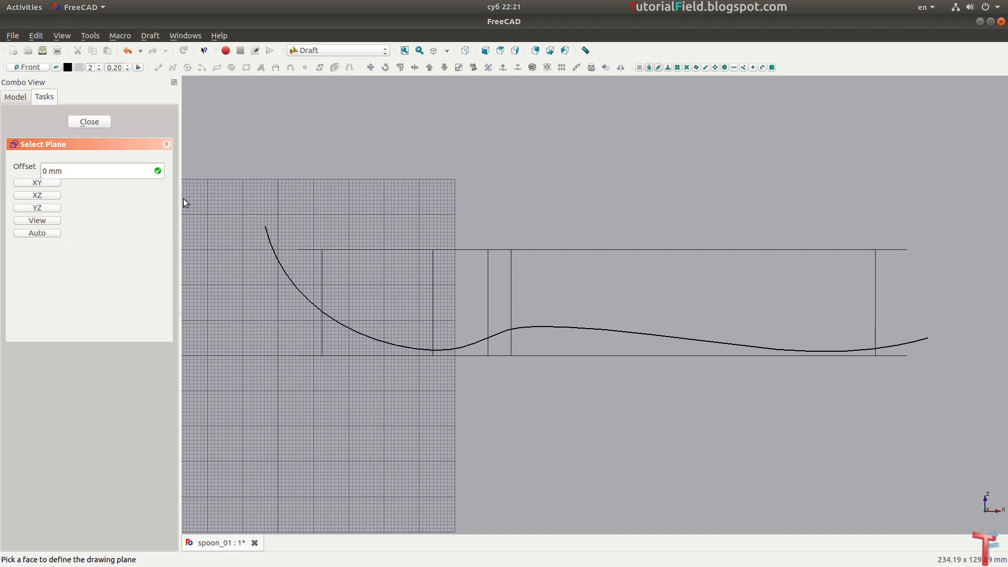
{"action": "mouse_move", "coordinate": [321, 227]}
{"action": "middle_mouse_down"}
{"action": "mouse_move", "coordinate": [489, 284]}
{"action": "mouse_move", "coordinate": [421, 274]}
{"action": "middle_mouse_up"}
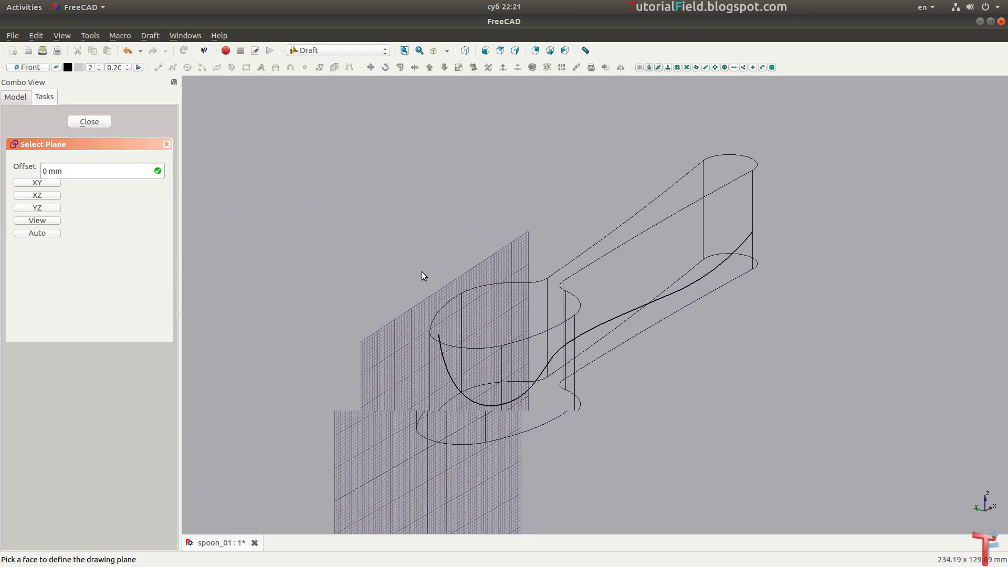
{"action": "left_click", "coordinate": [83, 169]}
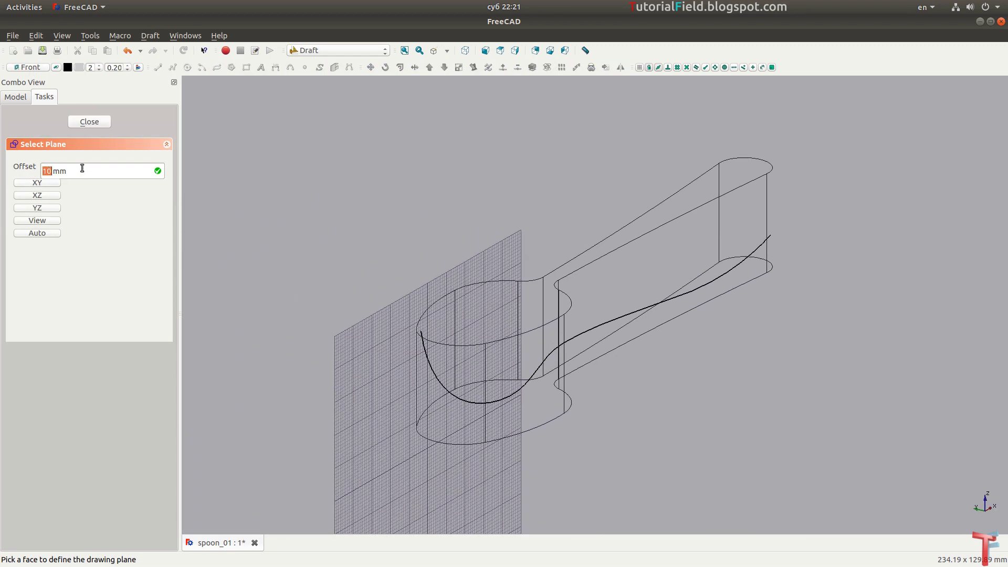
{"action": "scroll", "coordinate": [82, 169], "scroll_direction": "up", "scroll_amount": 3}
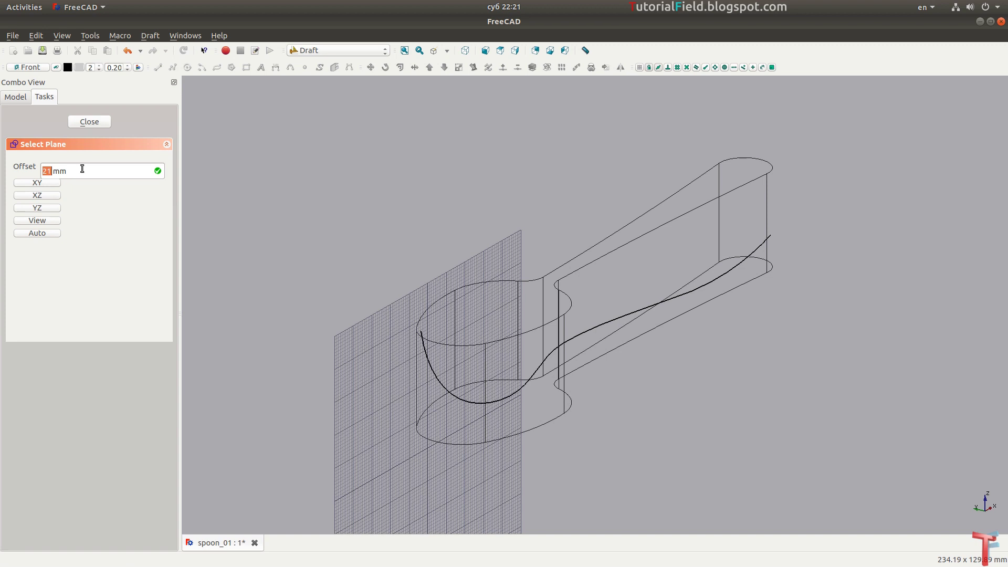
{"action": "left_click", "coordinate": [54, 195]}
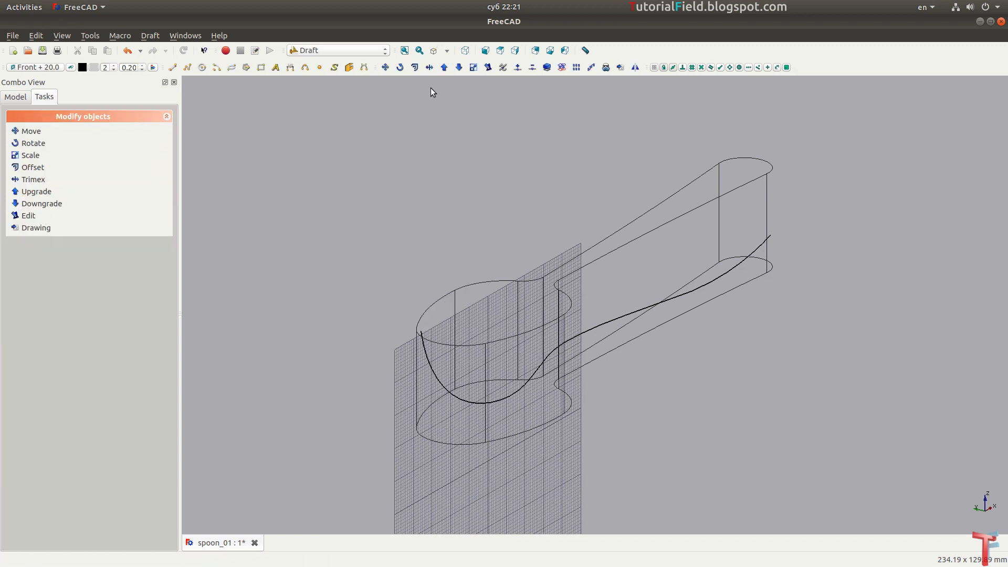
{"action": "left_click", "coordinate": [485, 51]}
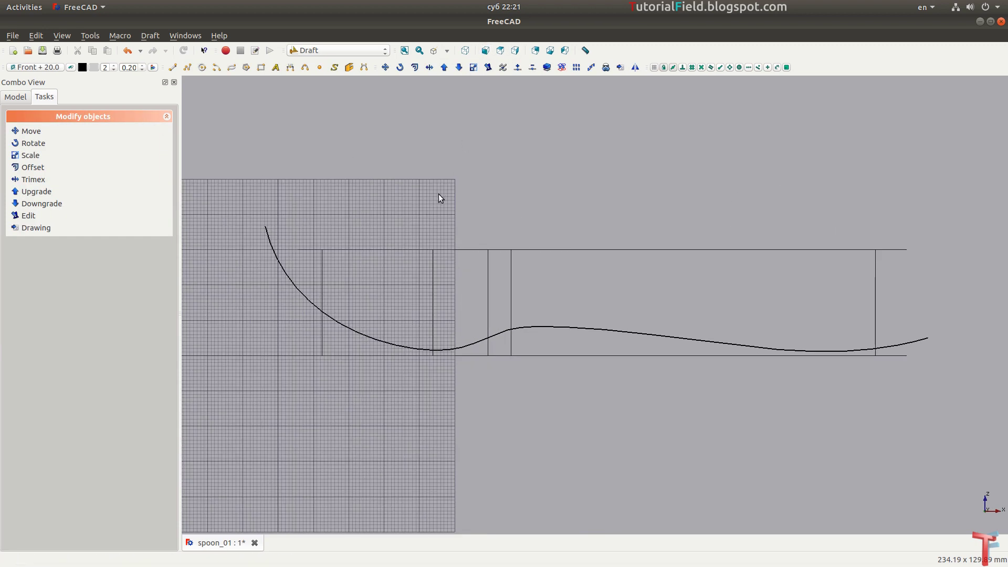
{"action": "middle_click_drag", "start_coordinate": [430, 271], "coordinate": [387, 247]}
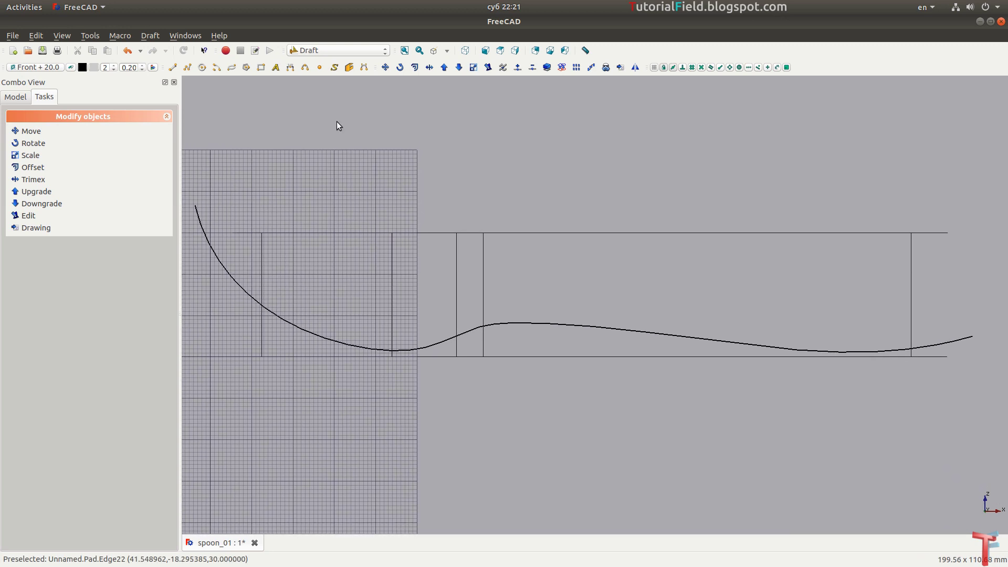
{"action": "left_click", "coordinate": [305, 67]}
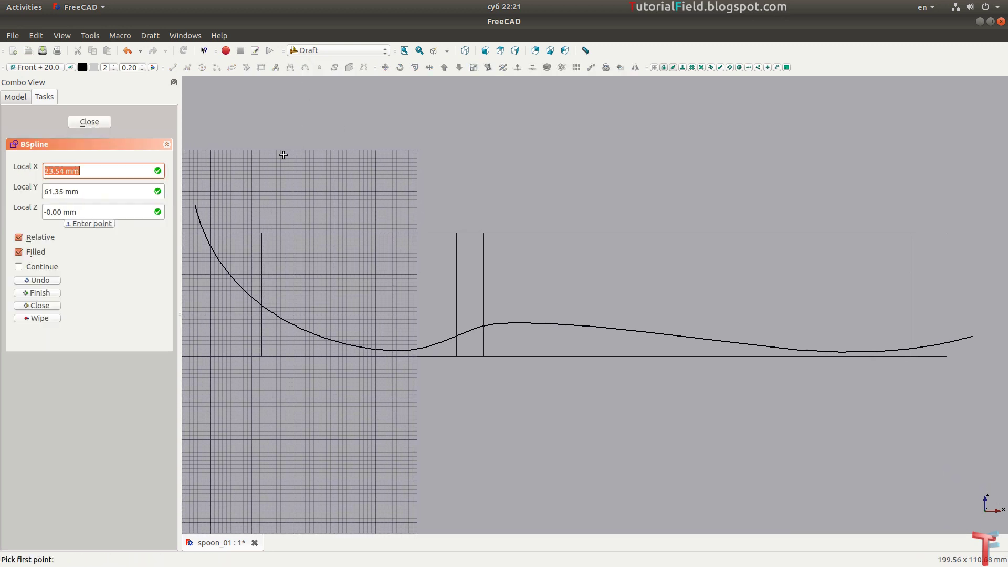
Step: Place seven points from above the bowl rim, over the hump, to past the handle tip, completing the spline
{"action": "left_click", "coordinate": [199, 175]}
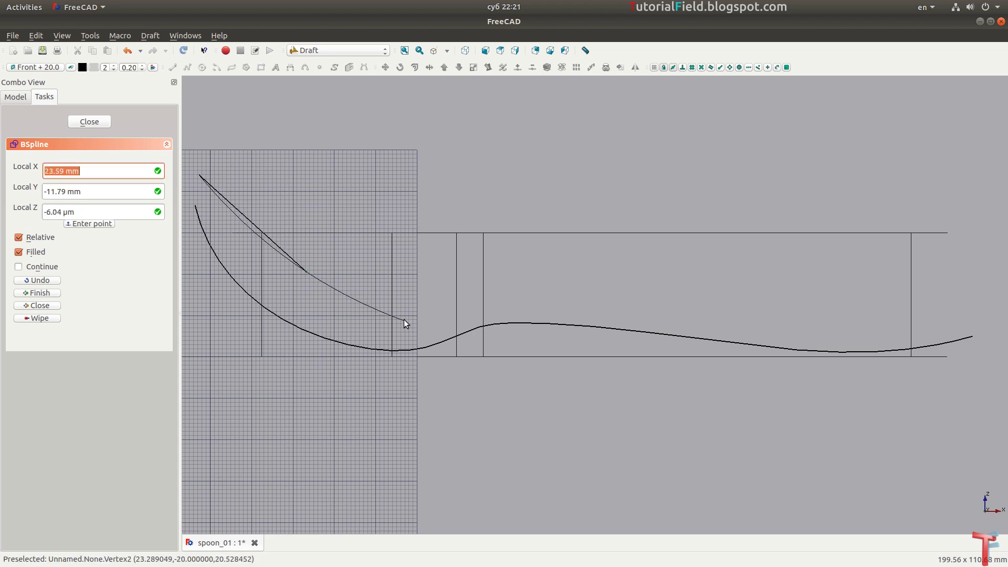
{"action": "left_click", "coordinate": [452, 319]}
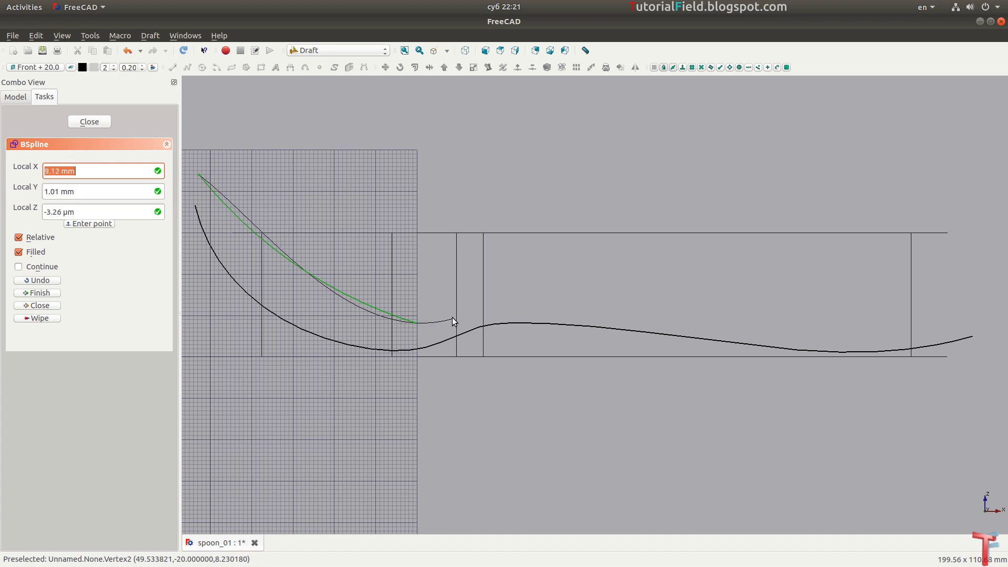
{"action": "left_click", "coordinate": [488, 310]}
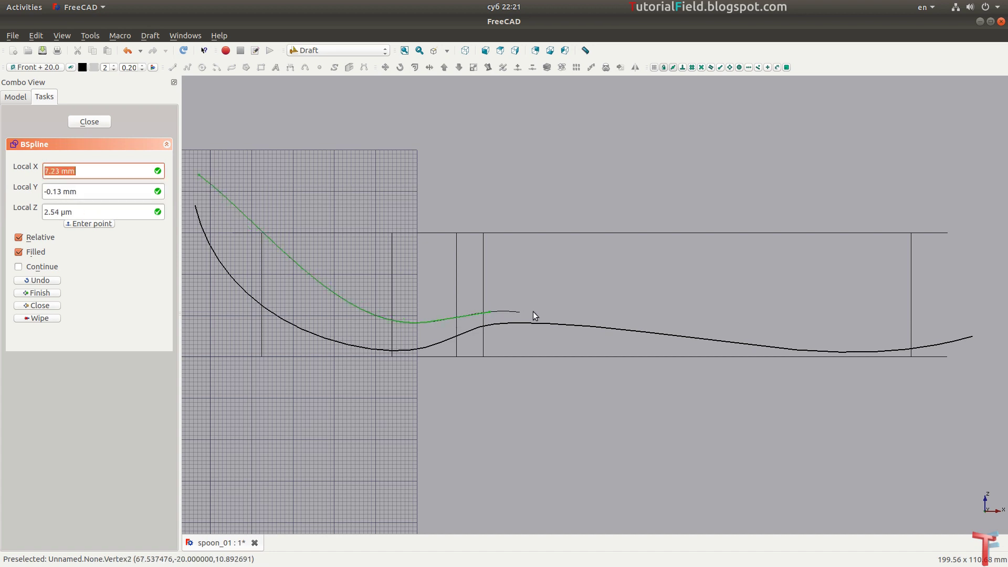
{"action": "left_click", "coordinate": [566, 314]}
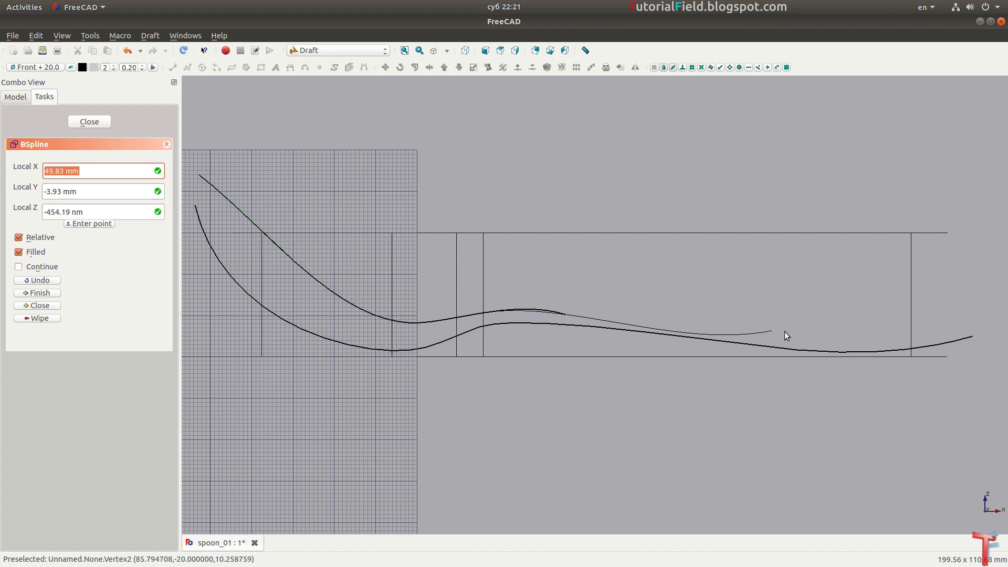
{"action": "left_click", "coordinate": [808, 340]}
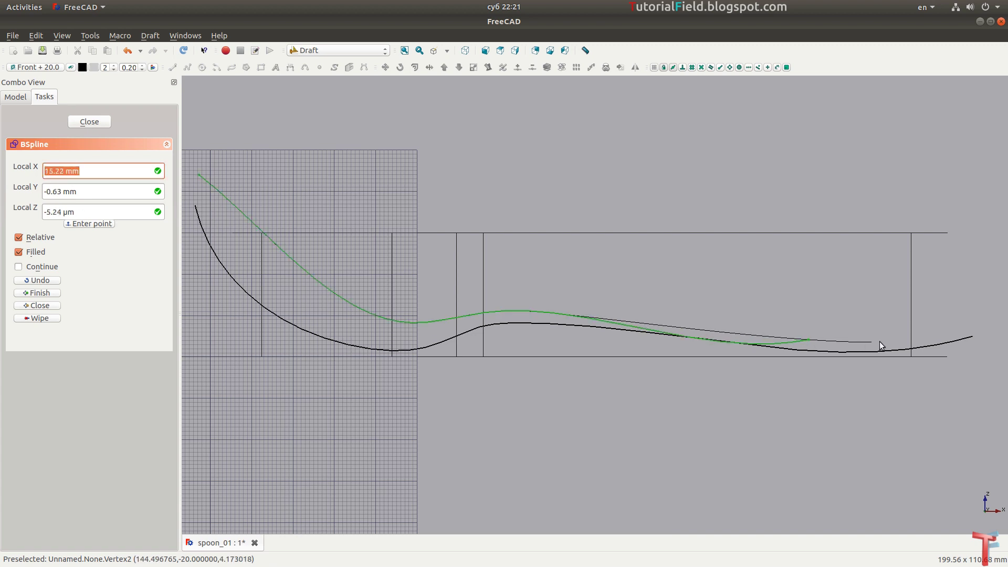
{"action": "left_click", "coordinate": [901, 339]}
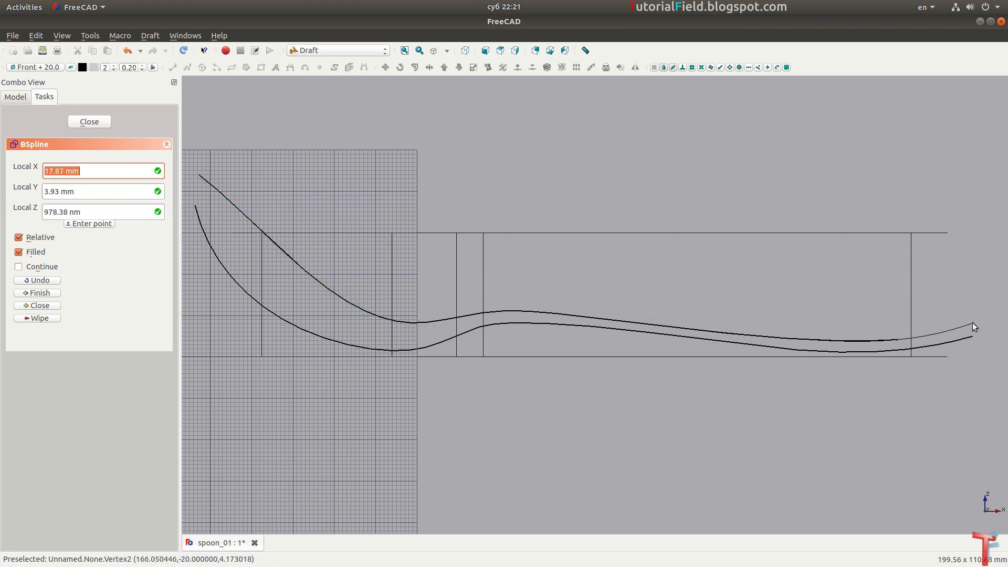
{"action": "left_click", "coordinate": [974, 324]}
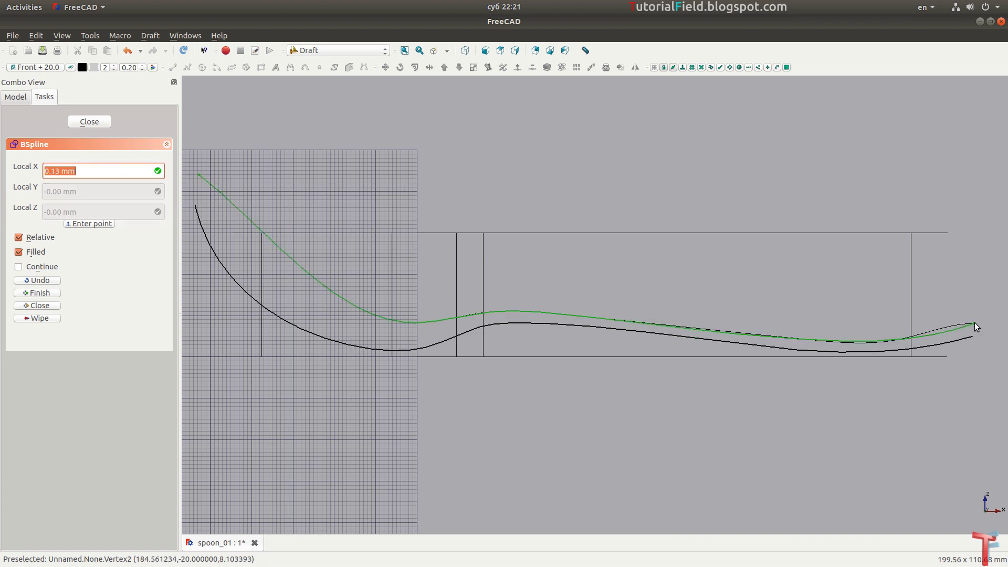
{"action": "left_click", "coordinate": [88, 121]}
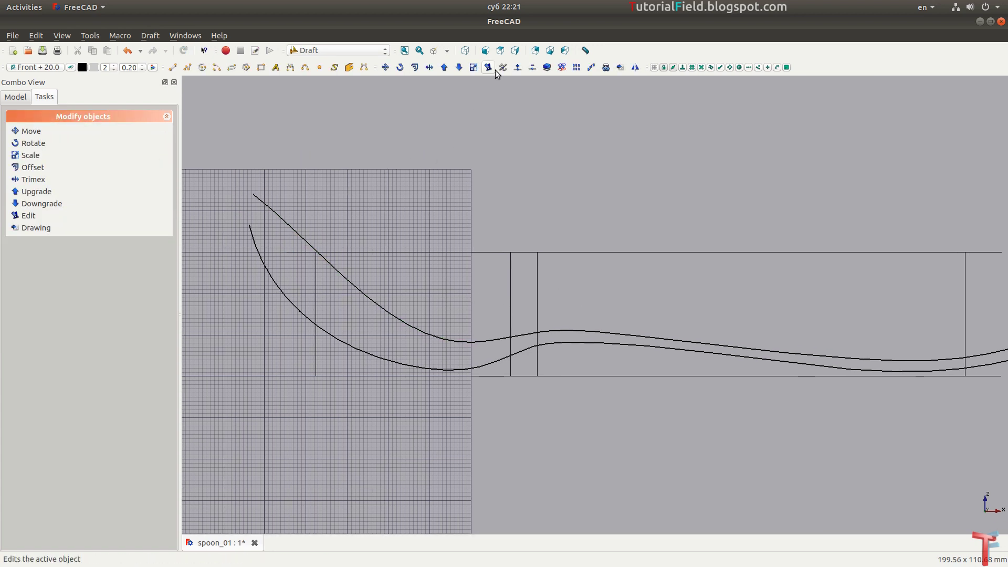
Step: Edit the upper spline and reposition its nodes along the bowl slope and dip
{"action": "left_click", "coordinate": [488, 67]}
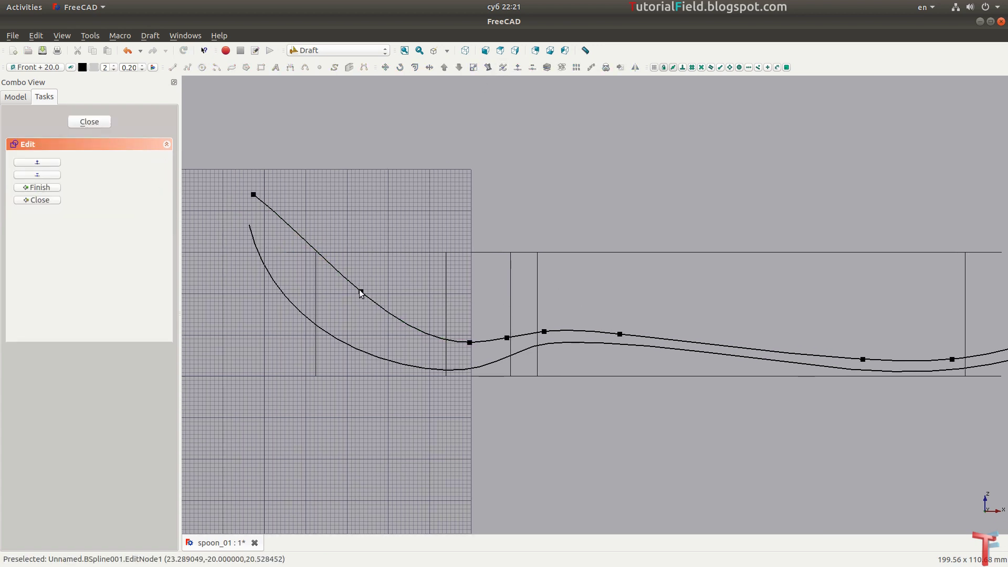
{"action": "left_click", "coordinate": [340, 282]}
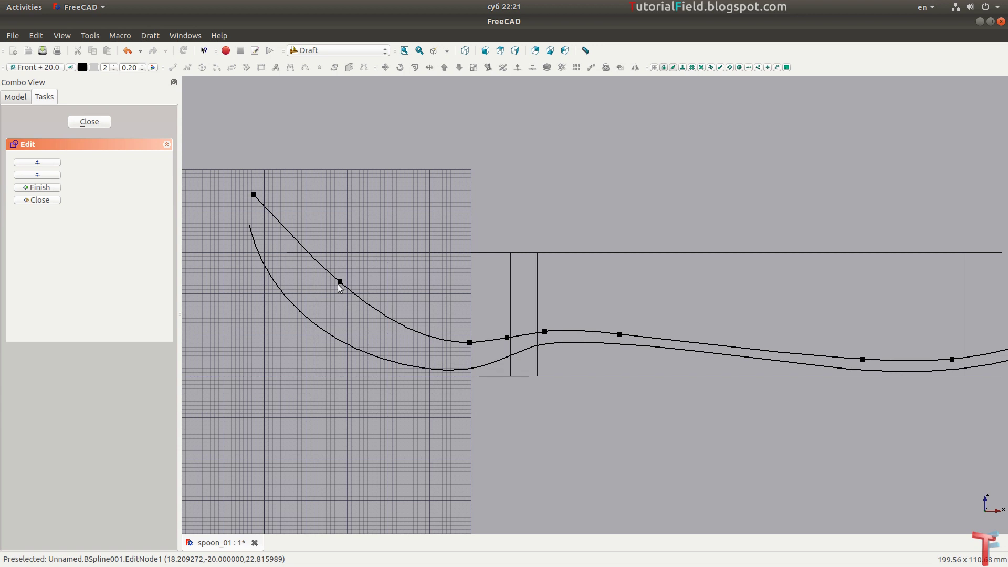
{"action": "left_click", "coordinate": [470, 338]}
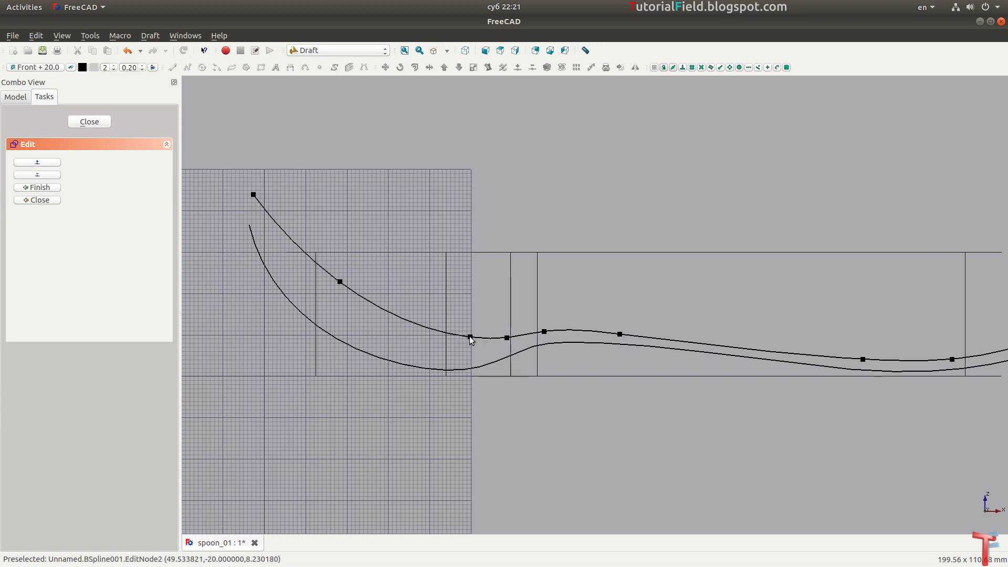
{"action": "left_click", "coordinate": [341, 282]}
{"action": "left_click", "coordinate": [342, 282]}
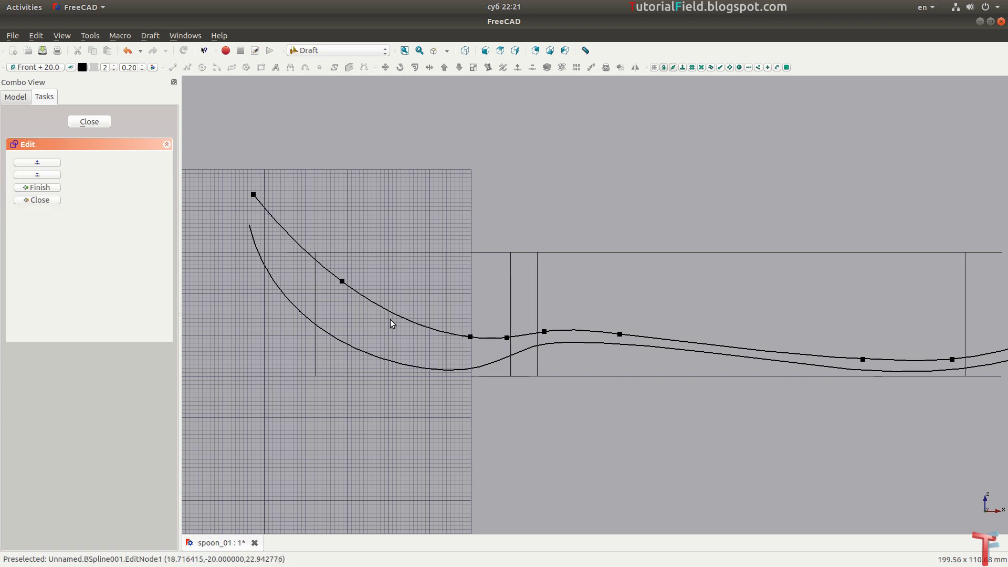
Step: Move the upper spline's handle nodes to smooth the curve out to the handle tip
{"action": "middle_click_drag", "start_coordinate": [593, 345], "coordinate": [484, 330]}
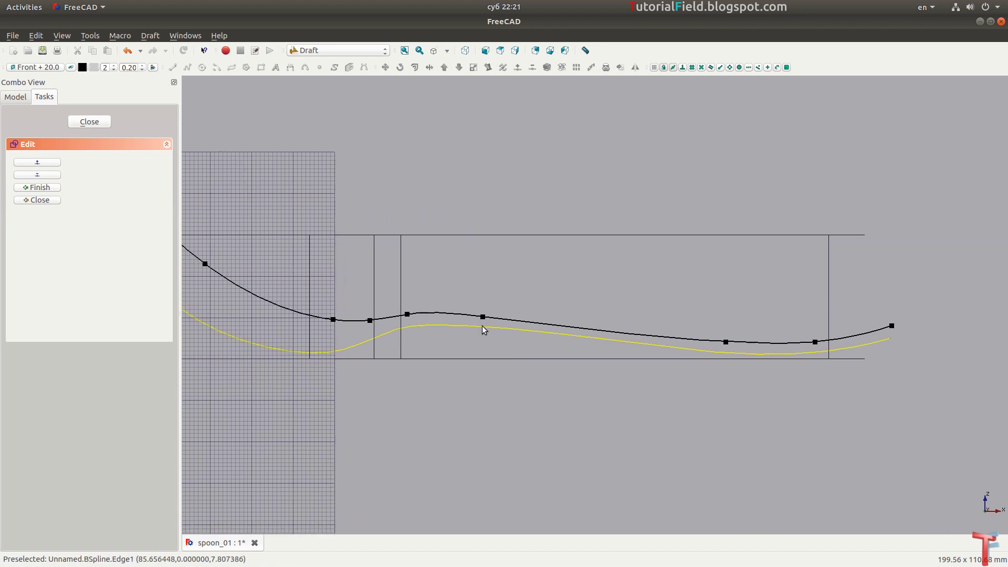
{"action": "left_click", "coordinate": [725, 344]}
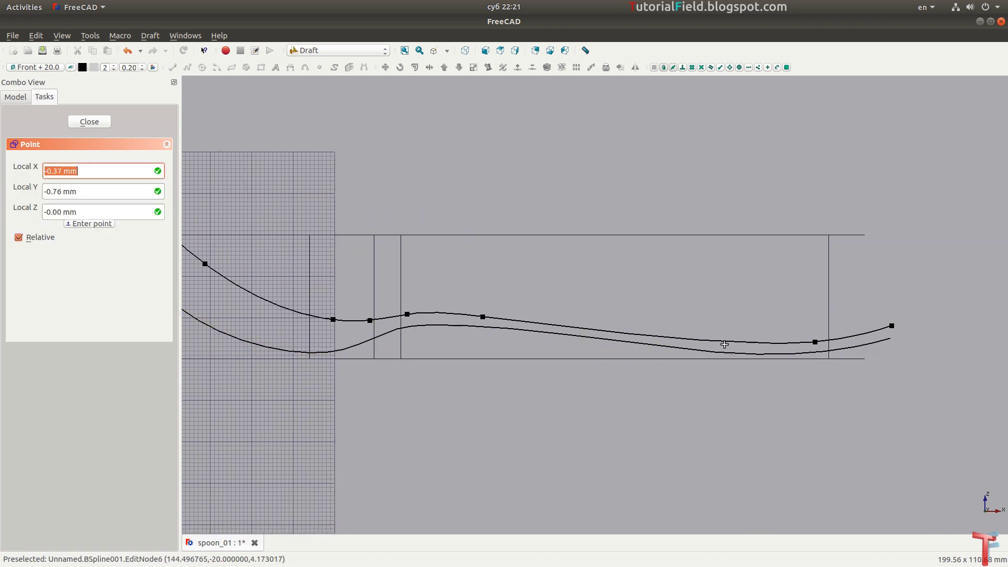
{"action": "left_click", "coordinate": [725, 345]}
{"action": "left_click", "coordinate": [725, 344]}
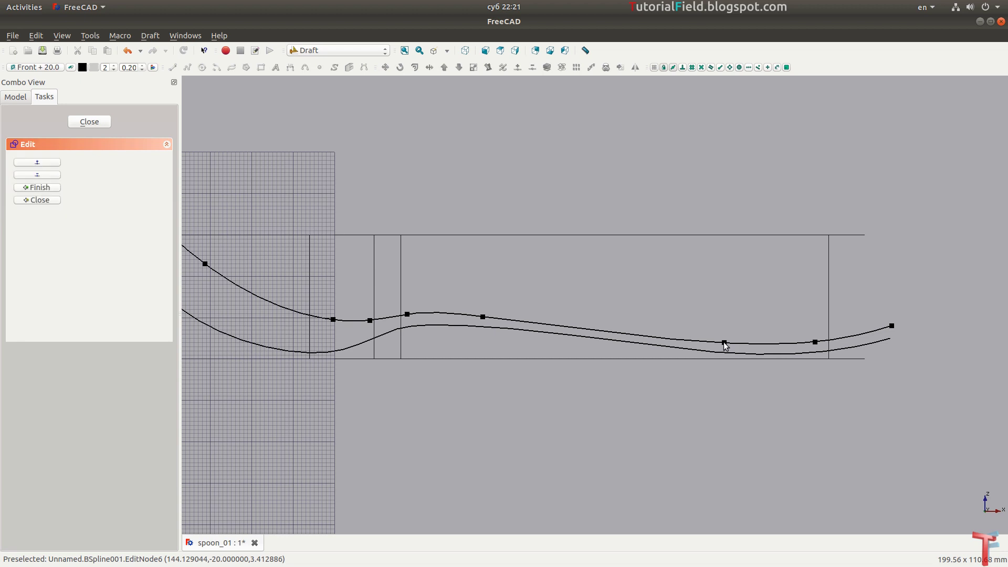
{"action": "middle_click_drag", "start_coordinate": [481, 318], "coordinate": [512, 331]}
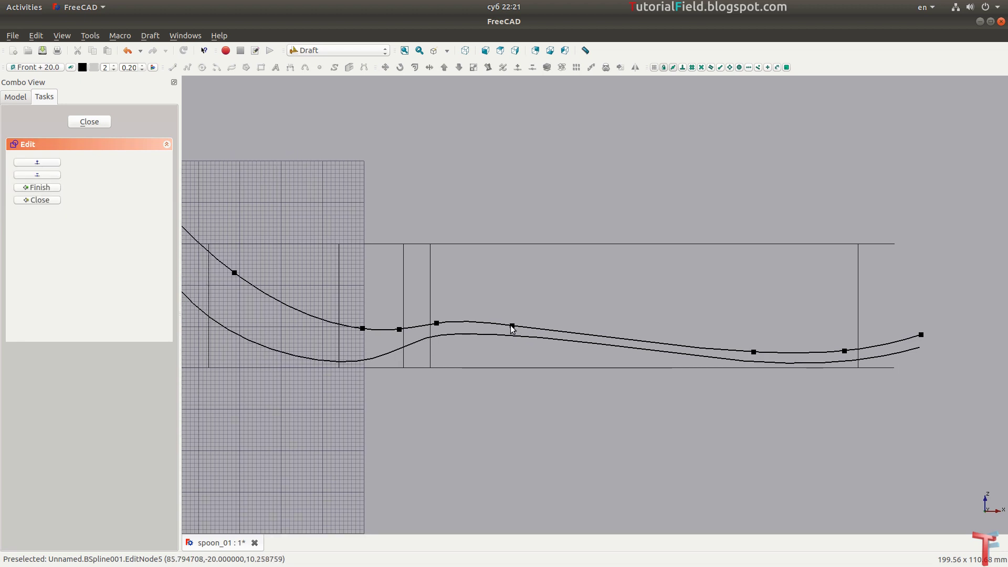
{"action": "left_click", "coordinate": [512, 326]}
{"action": "left_click", "coordinate": [502, 326]}
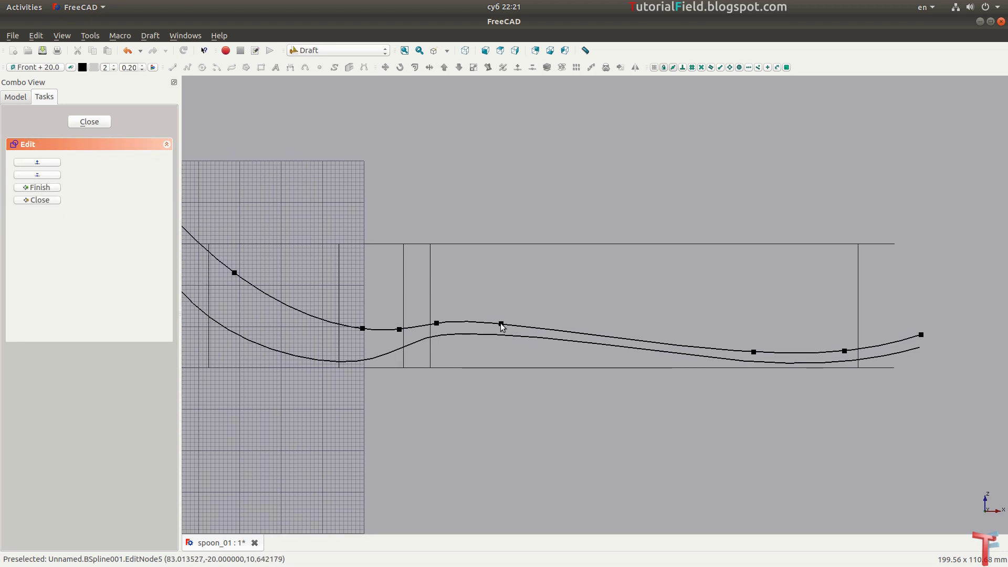
{"action": "middle_click_drag", "start_coordinate": [805, 346], "coordinate": [767, 342]}
{"action": "left_click", "coordinate": [807, 347]}
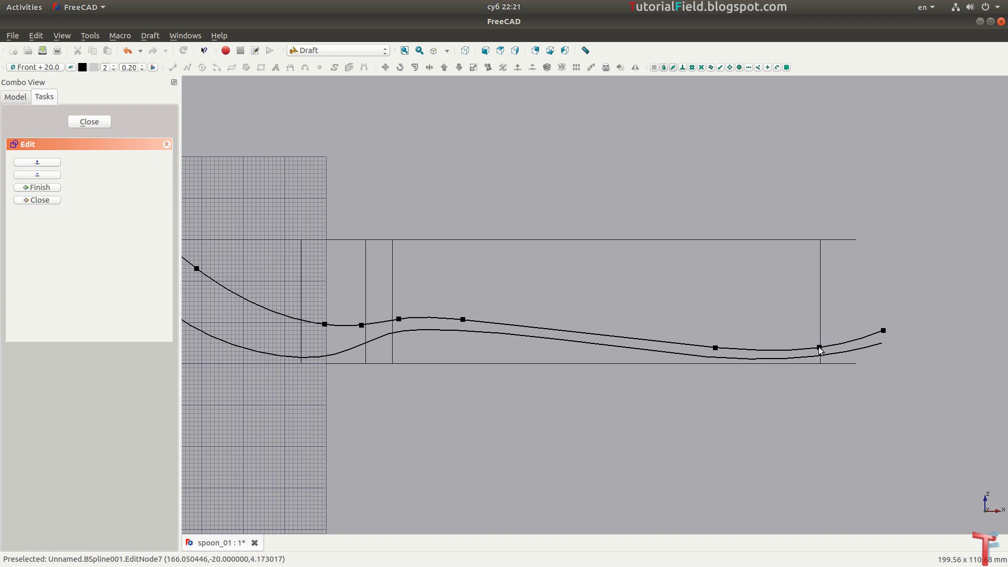
Step: Finish the spline edit and orbit to view both side-profile curves in 3D
{"action": "middle_click_drag", "start_coordinate": [572, 349], "coordinate": [712, 354]}
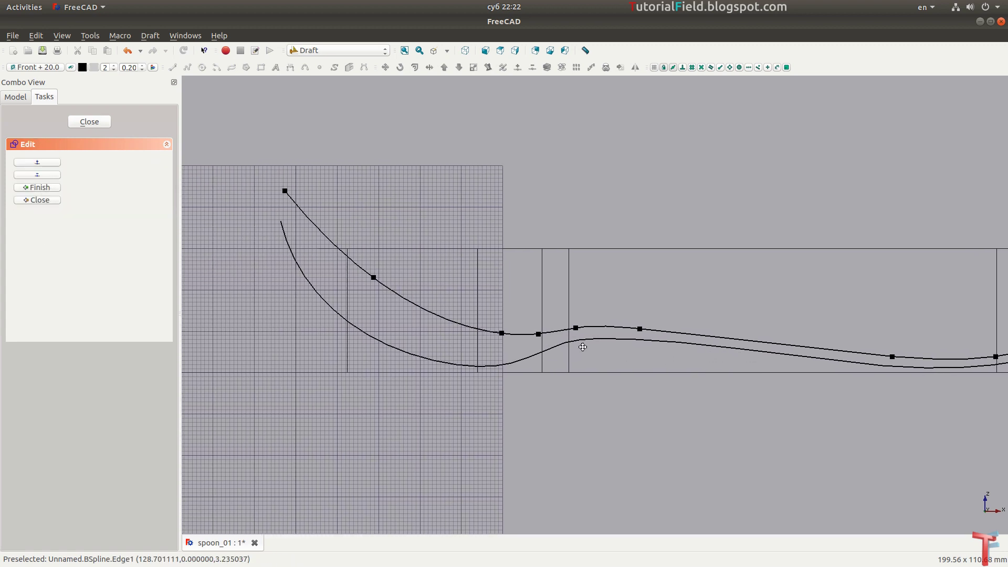
{"action": "middle_click_drag", "start_coordinate": [583, 347], "coordinate": [600, 348]}
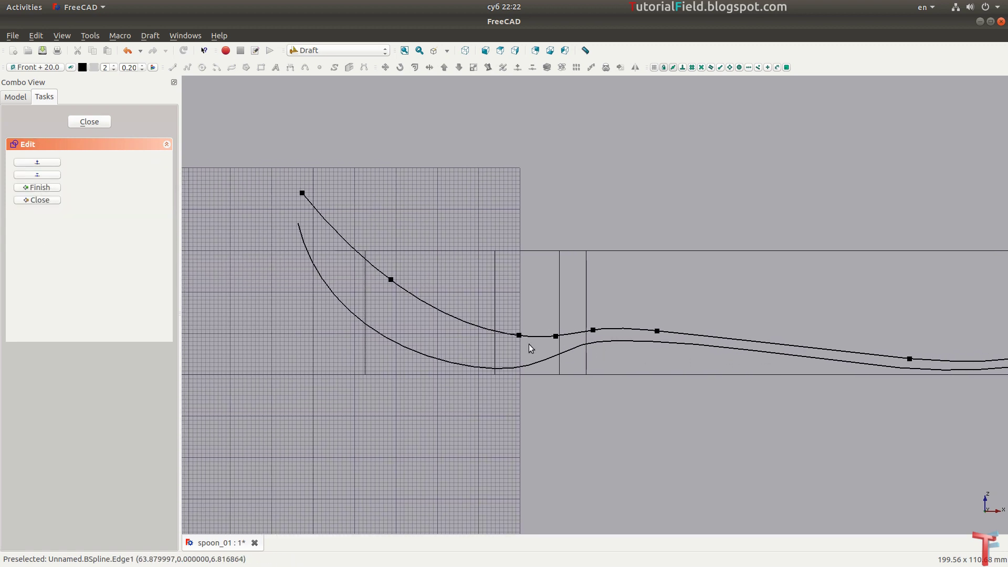
{"action": "left_click", "coordinate": [89, 123]}
{"action": "mouse_move", "coordinate": [316, 314]}
{"action": "middle_mouse_down"}
{"action": "mouse_move", "coordinate": [583, 404]}
{"action": "mouse_move", "coordinate": [449, 324]}
{"action": "middle_mouse_up"}
Step: Set the working plane to XZ
{"action": "left_click", "coordinate": [34, 67]}
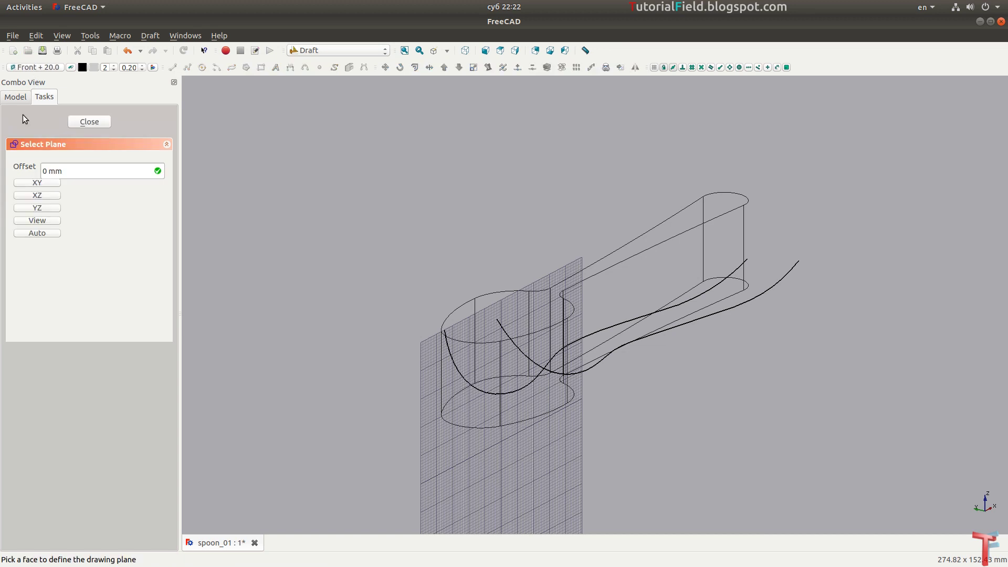
{"action": "left_click", "coordinate": [31, 194]}
{"action": "middle_click_drag", "start_coordinate": [491, 304], "coordinate": [566, 329]}
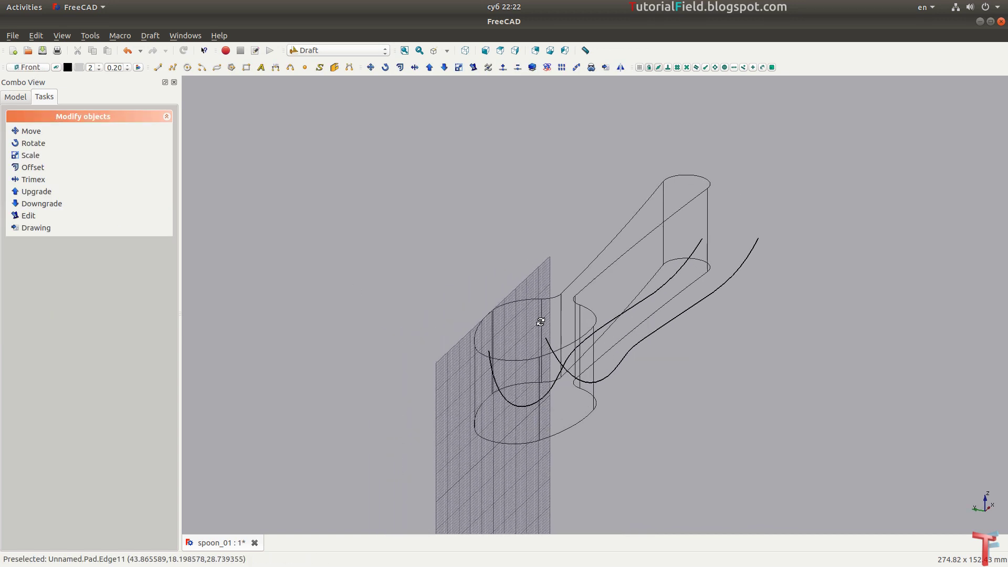
{"action": "scroll", "coordinate": [645, 355], "scroll_direction": "up", "scroll_amount": 3}
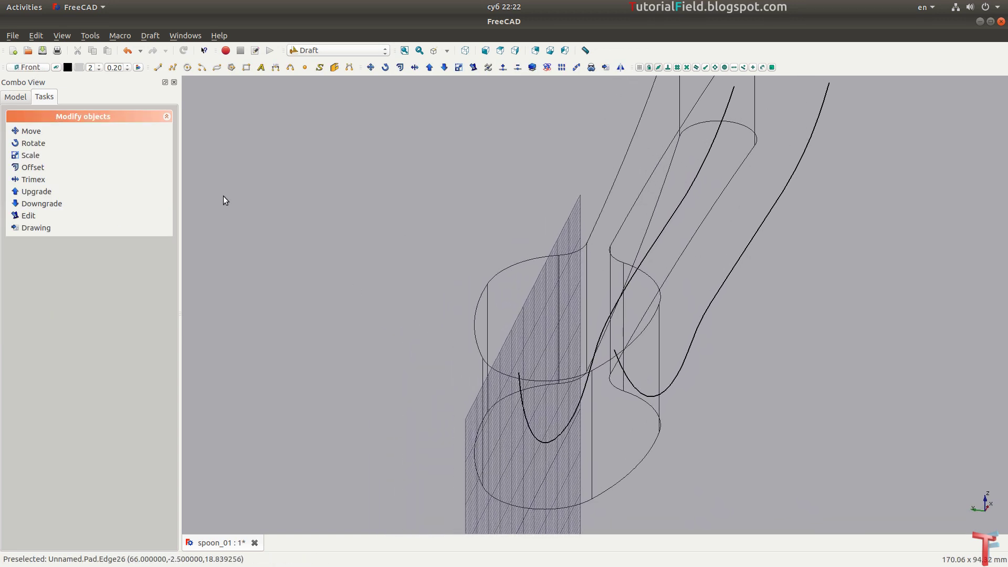
Step: Duplicate the BSpline001 curve as BSpline002 from the Model tree
{"action": "left_click", "coordinate": [21, 98]}
{"action": "left_click", "coordinate": [47, 166]}
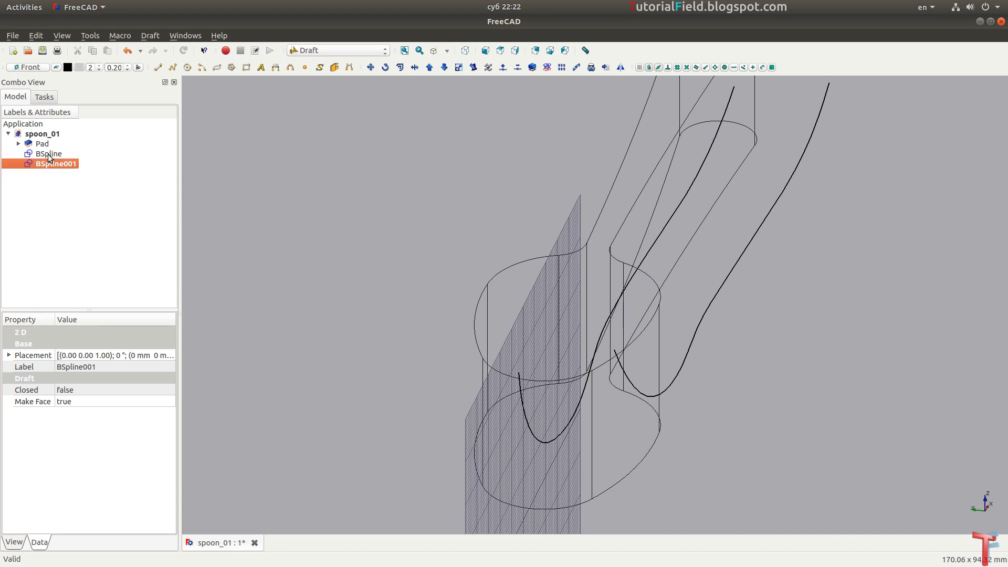
{"action": "left_click", "coordinate": [52, 165]}
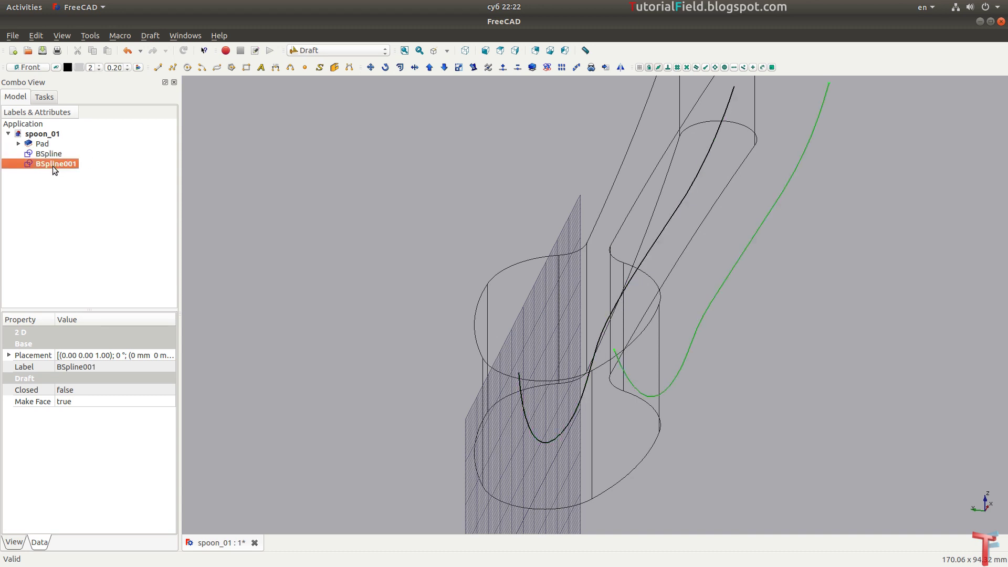
{"action": "key", "text": "ctrl+c"}
{"action": "key", "text": "ctrl+v"}
{"action": "left_click", "coordinate": [55, 173]}
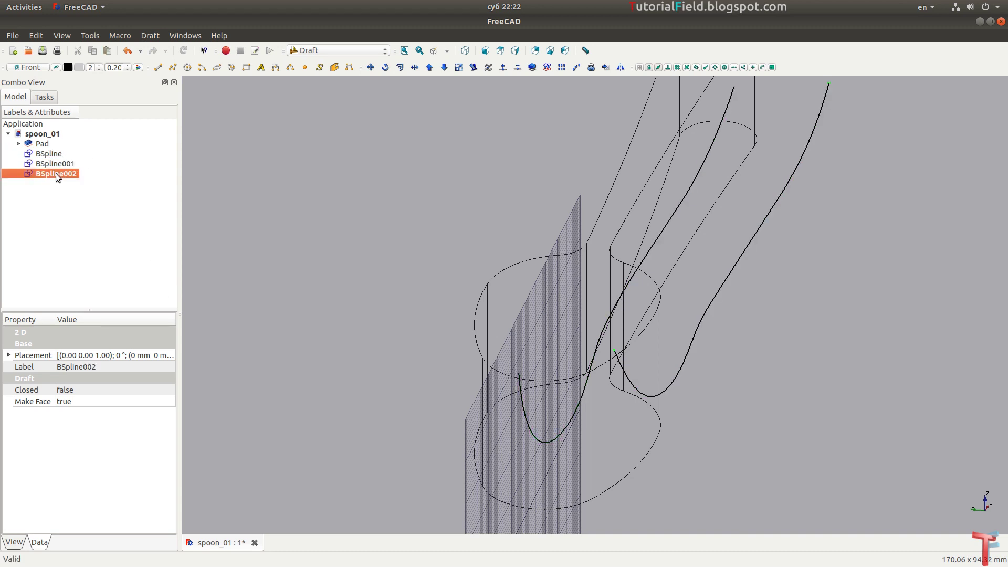
Step: Offset BSpline002 to a Placement y position of 40 mm
{"action": "left_click", "coordinate": [9, 356]}
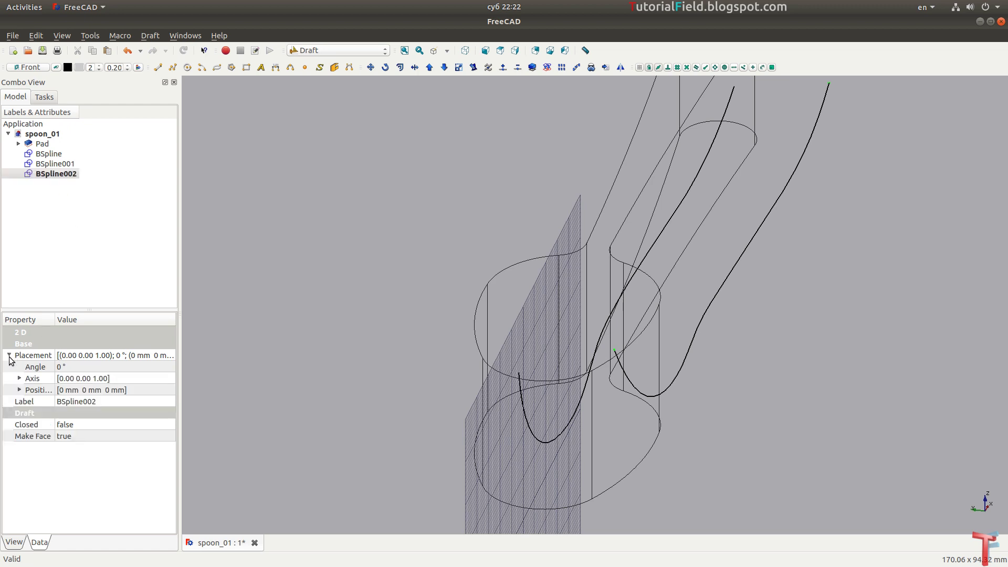
{"action": "left_click", "coordinate": [19, 390]}
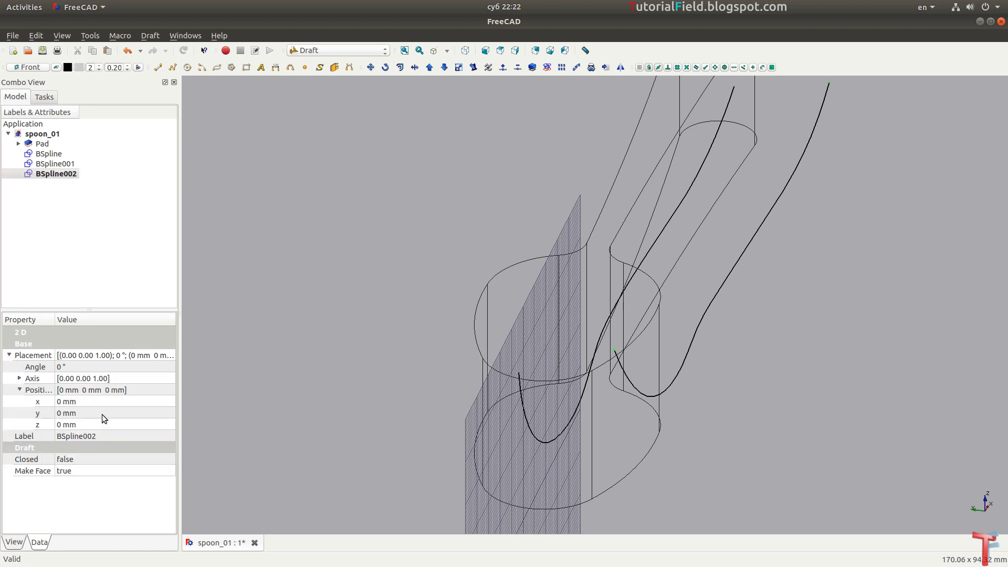
{"action": "left_click", "coordinate": [102, 414]}
{"action": "scroll", "coordinate": [103, 415], "scroll_direction": "up", "scroll_amount": 3}
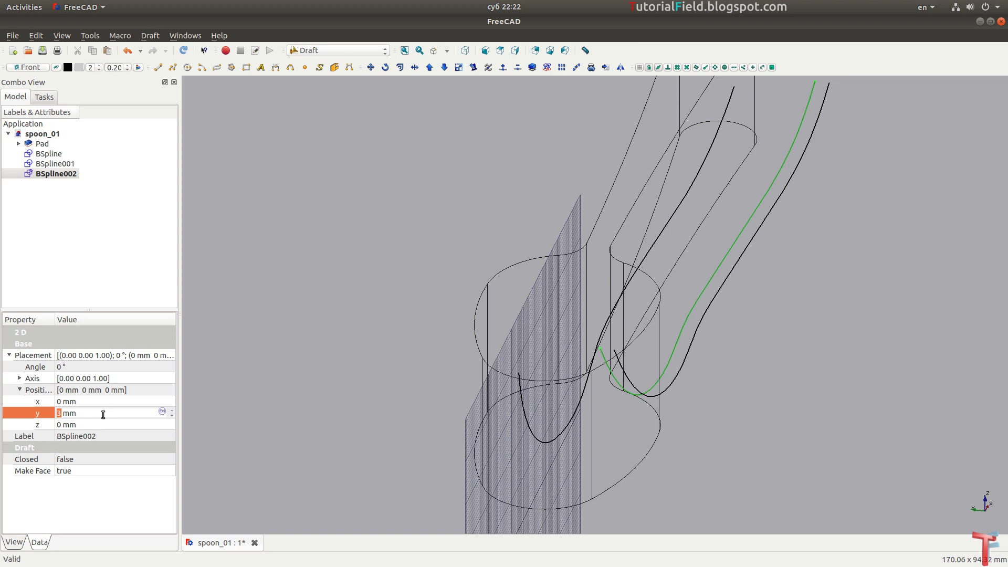
{"action": "type", "text": "40"}
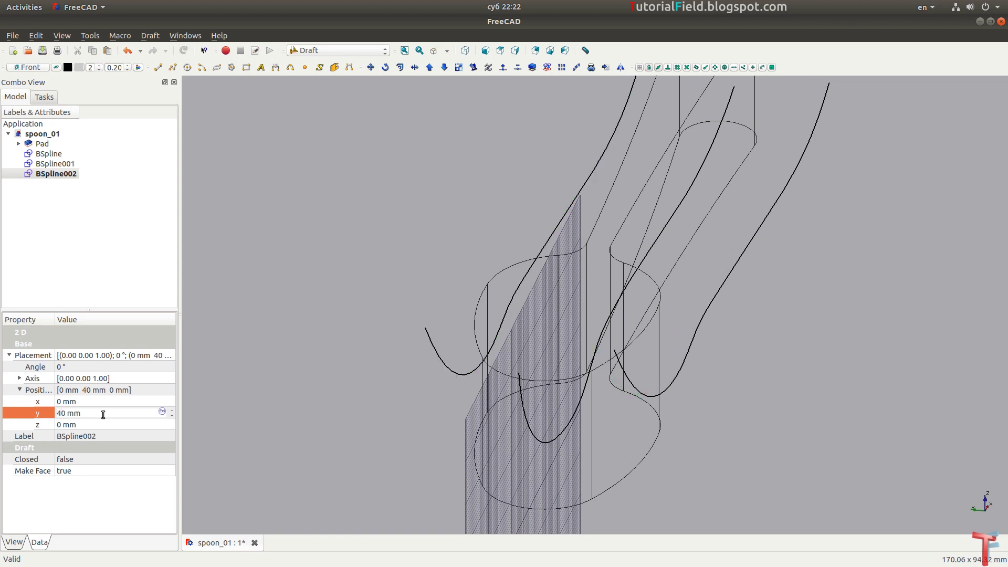
{"action": "mouse_move", "coordinate": [383, 408]}
{"action": "middle_mouse_down"}
{"action": "mouse_move", "coordinate": [465, 372]}
{"action": "mouse_move", "coordinate": [412, 376]}
{"action": "middle_mouse_up"}
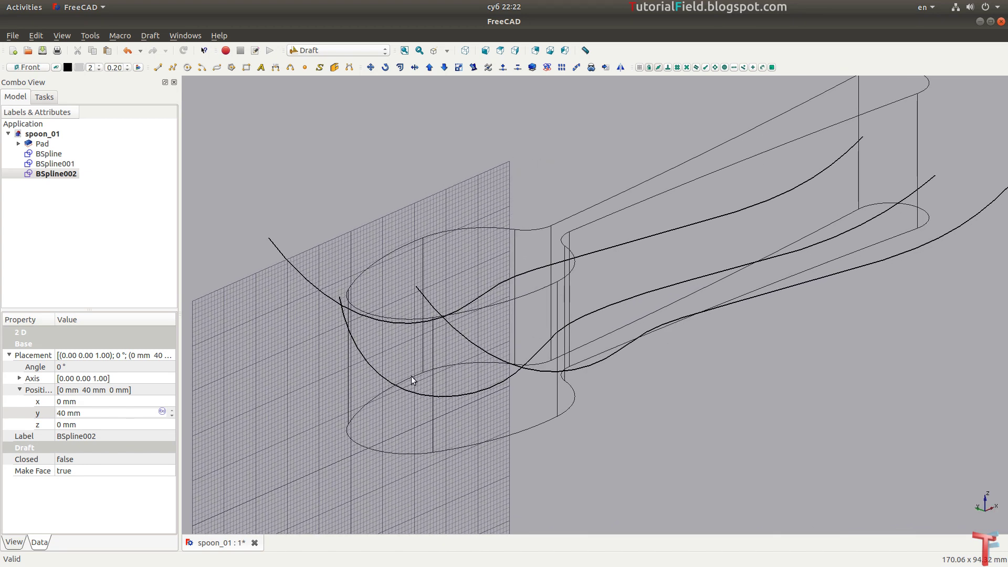
Step: Fit the model in isometric view and switch to the Part workbench
{"action": "left_click", "coordinate": [466, 50]}
{"action": "left_click", "coordinate": [404, 51]}
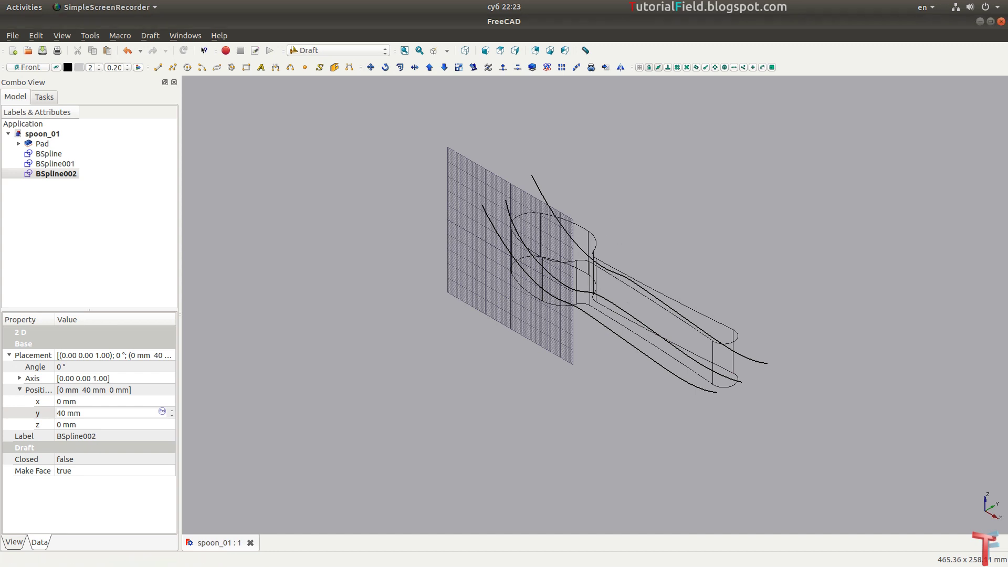
{"action": "scroll", "coordinate": [641, 232], "scroll_direction": "up", "scroll_amount": 1}
{"action": "scroll", "coordinate": [613, 228], "scroll_direction": "up", "scroll_amount": 2}
{"action": "scroll", "coordinate": [612, 227], "scroll_direction": "up", "scroll_amount": 2}
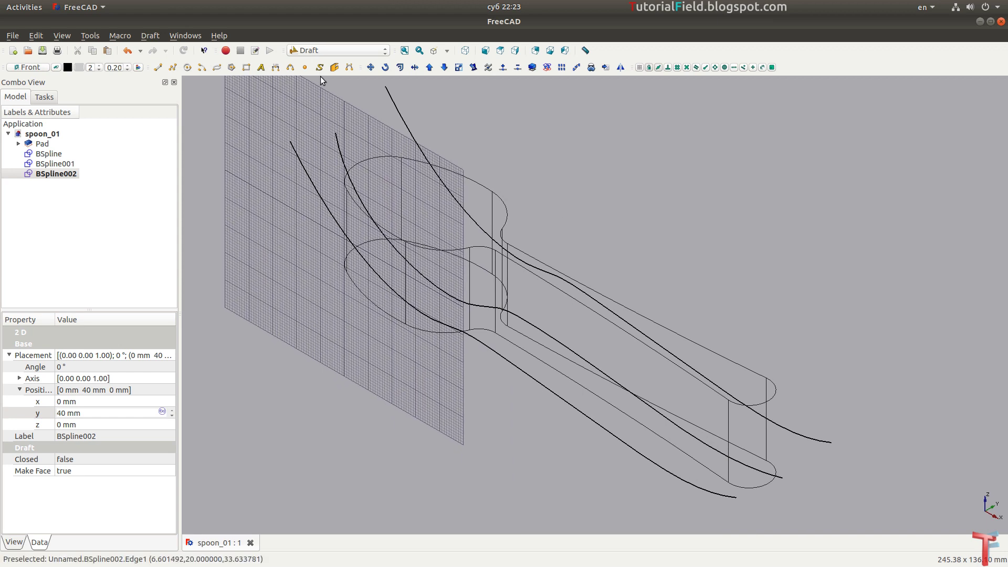
{"action": "left_click", "coordinate": [319, 50]}
{"action": "left_click", "coordinate": [326, 225]}
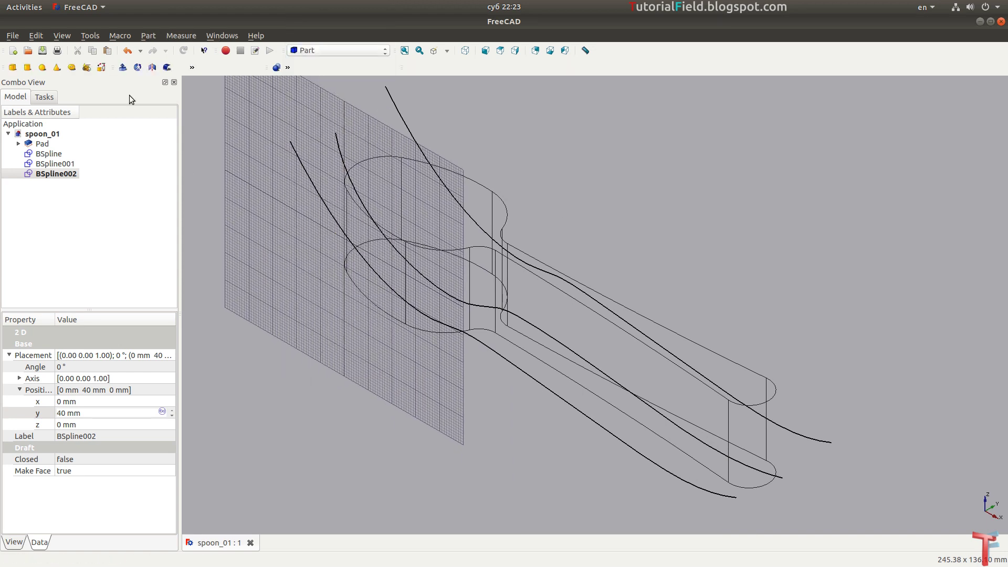
Step: Create a loft surface through BSpline, BSpline001 and BSpline002
{"action": "left_click", "coordinate": [213, 67]}
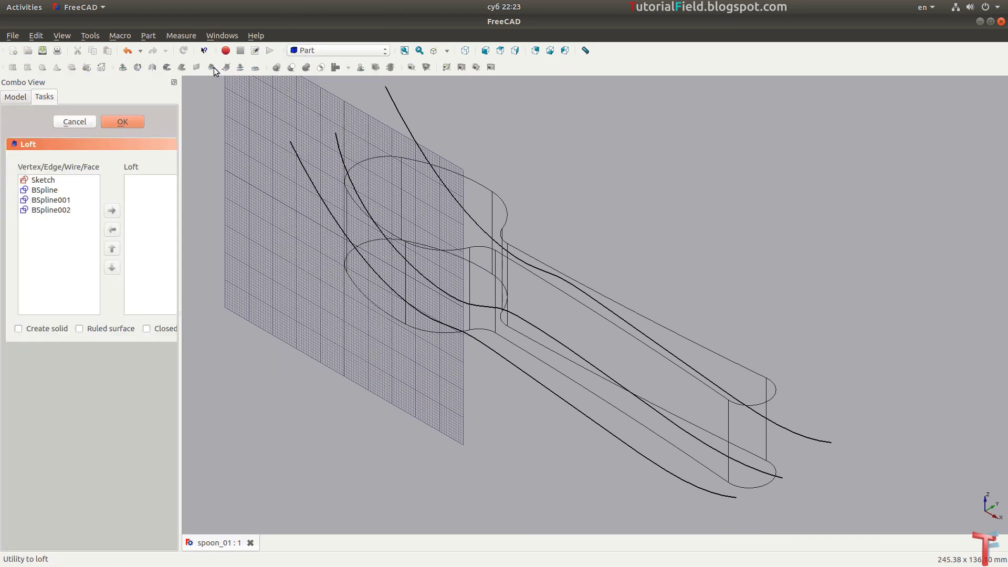
{"action": "left_click", "coordinate": [61, 189]}
{"action": "left_click", "coordinate": [61, 200]}
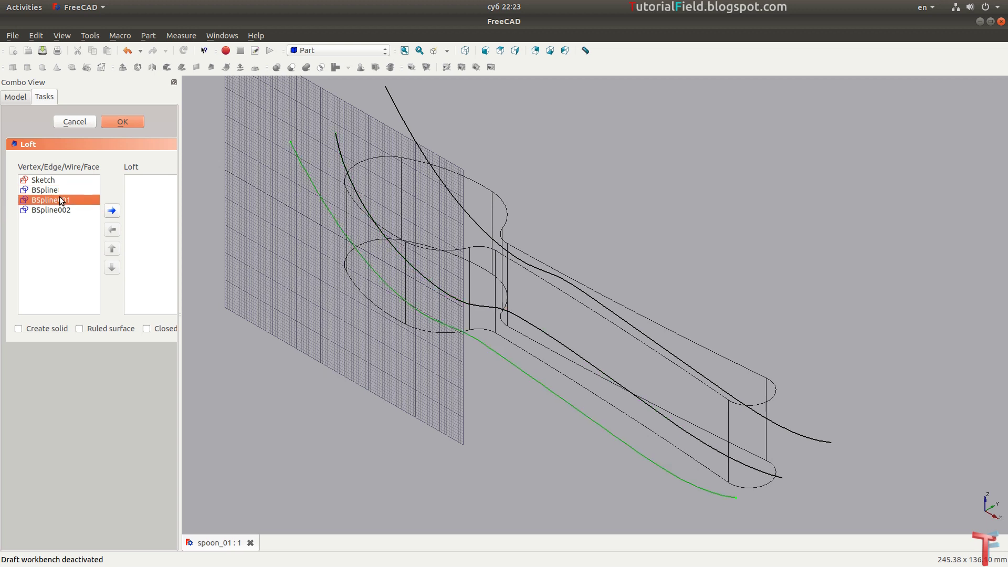
{"action": "left_click", "coordinate": [112, 211]}
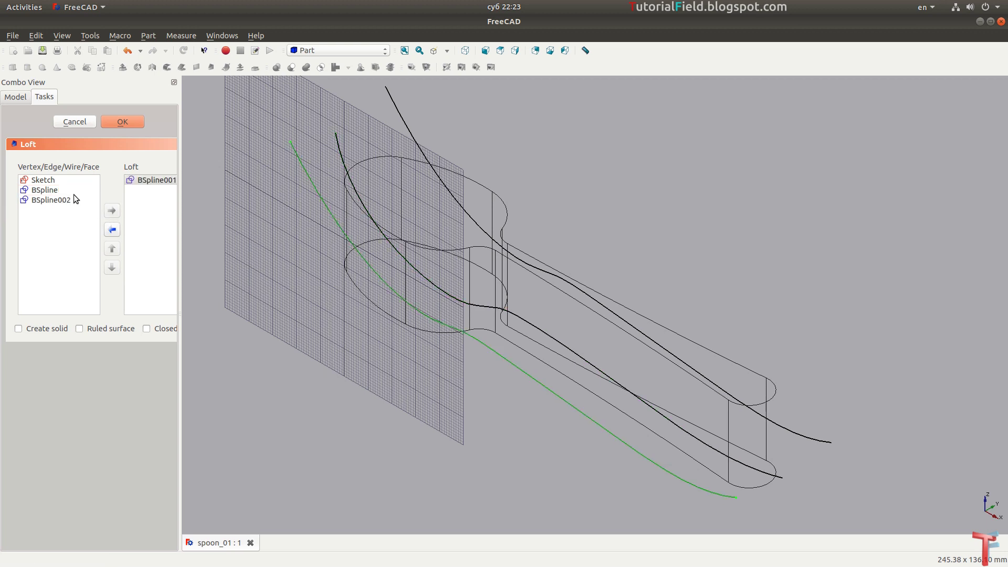
{"action": "left_click", "coordinate": [74, 193]}
{"action": "left_click", "coordinate": [112, 211]}
{"action": "left_click", "coordinate": [78, 192]}
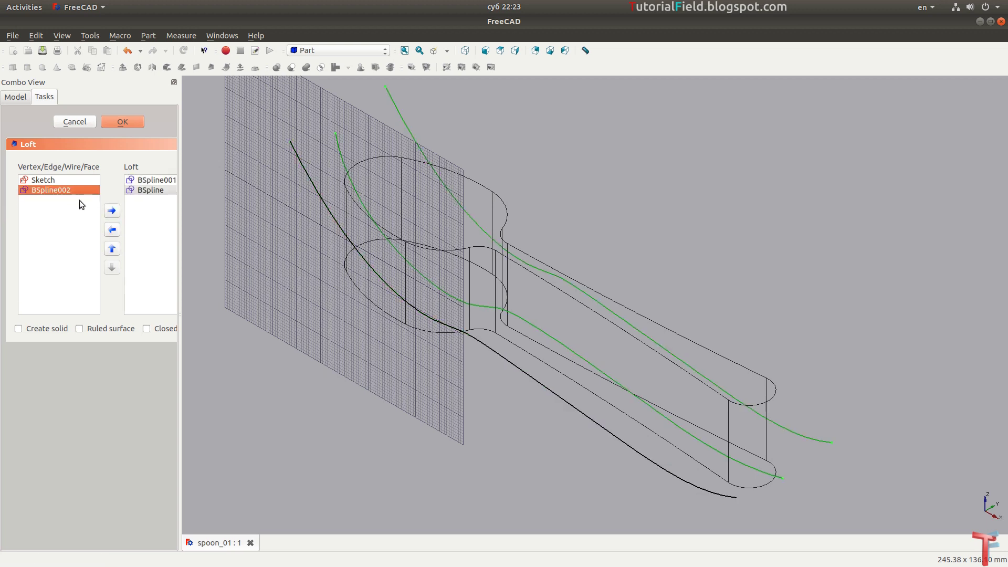
{"action": "left_click", "coordinate": [111, 211]}
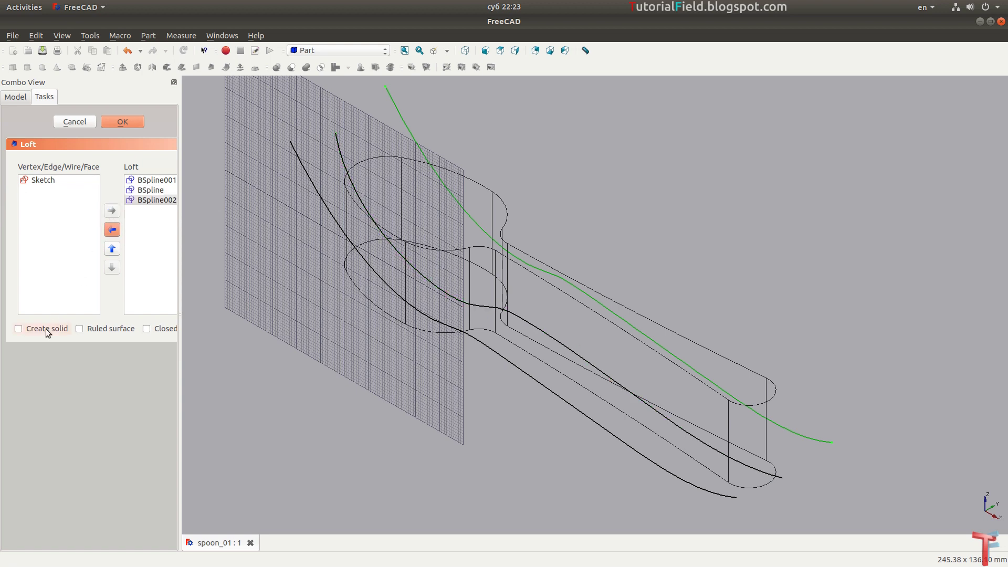
{"action": "left_click", "coordinate": [112, 126]}
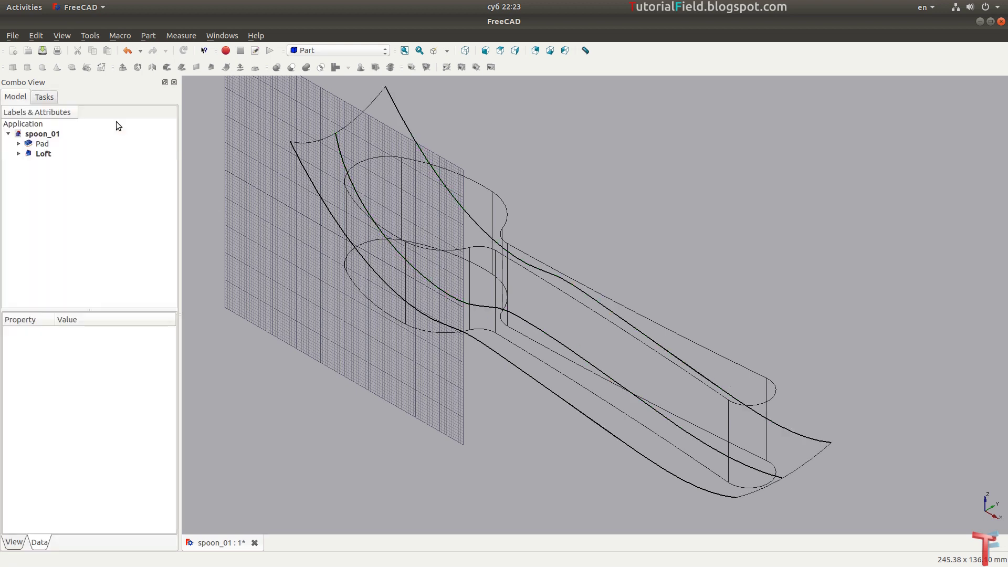
Step: Set the draw style to As is and fit the whole model in view
{"action": "left_click", "coordinate": [446, 51]}
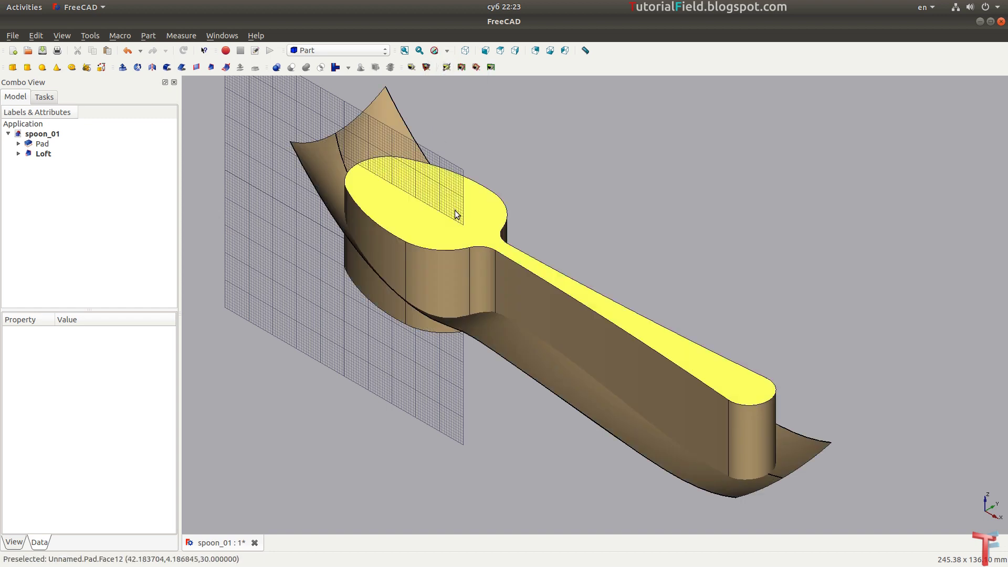
{"action": "mouse_move", "coordinate": [457, 285]}
{"action": "middle_mouse_down"}
{"action": "mouse_move", "coordinate": [379, 342]}
{"action": "mouse_move", "coordinate": [387, 358]}
{"action": "mouse_move", "coordinate": [417, 342]}
{"action": "mouse_move", "coordinate": [422, 260]}
{"action": "middle_mouse_up"}
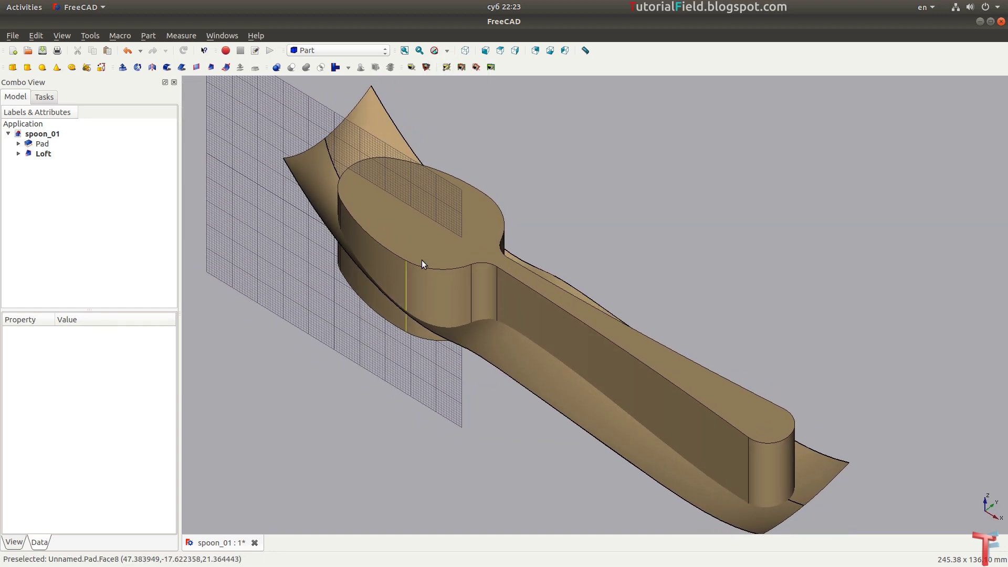
{"action": "left_click", "coordinate": [406, 49]}
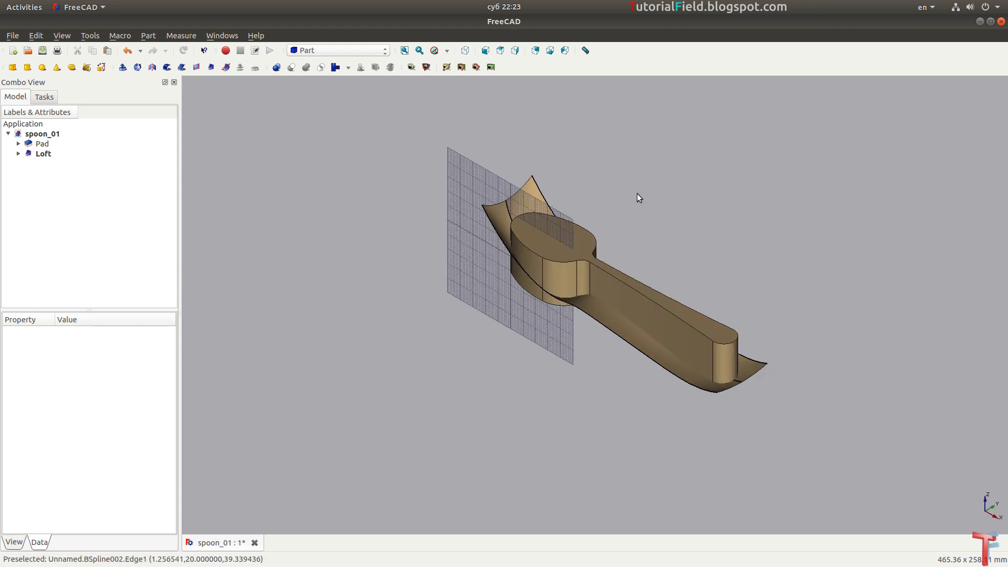
{"action": "key", "text": "alt+Tab"}
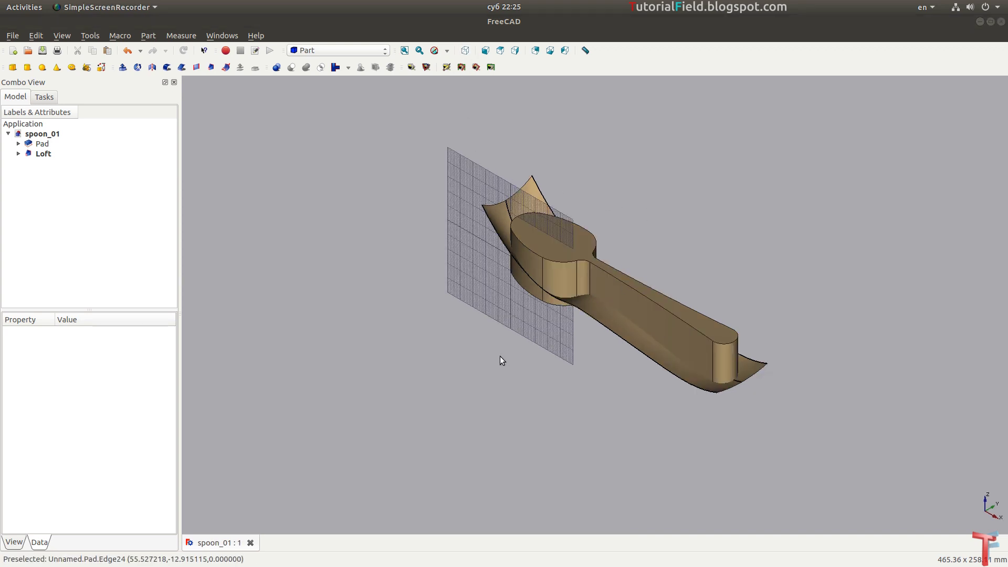
Step: Select the Pad body together with the Loft surface
{"action": "middle_click_drag", "start_coordinate": [501, 360], "coordinate": [728, 332]}
{"action": "scroll", "coordinate": [658, 326], "scroll_direction": "up", "scroll_amount": 2}
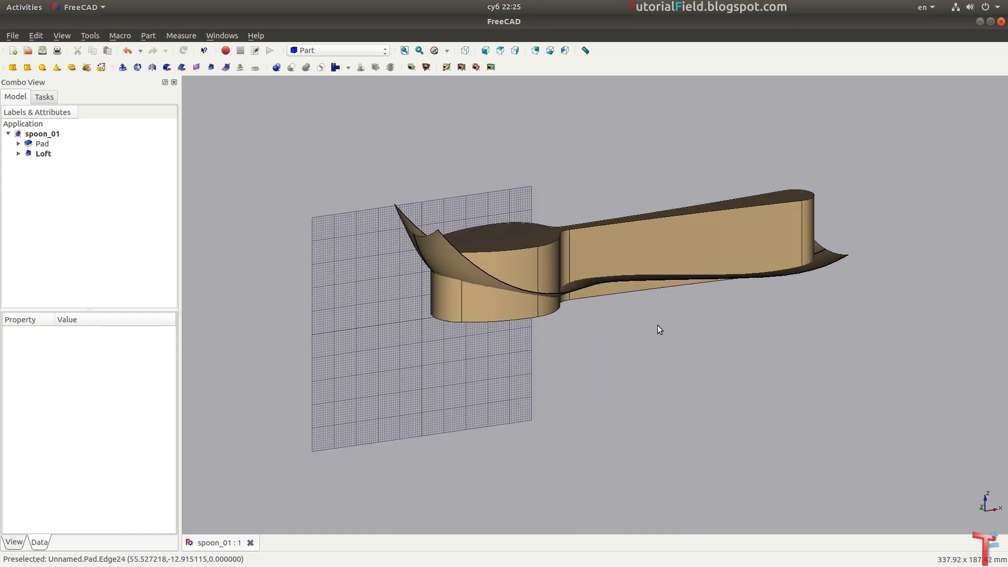
{"action": "scroll", "coordinate": [663, 349], "scroll_direction": "up", "scroll_amount": 2}
{"action": "scroll", "coordinate": [632, 351], "scroll_direction": "up", "scroll_amount": 2}
{"action": "scroll", "coordinate": [618, 340], "scroll_direction": "up", "scroll_amount": 2}
{"action": "middle_click_drag", "start_coordinate": [618, 340], "coordinate": [635, 349]}
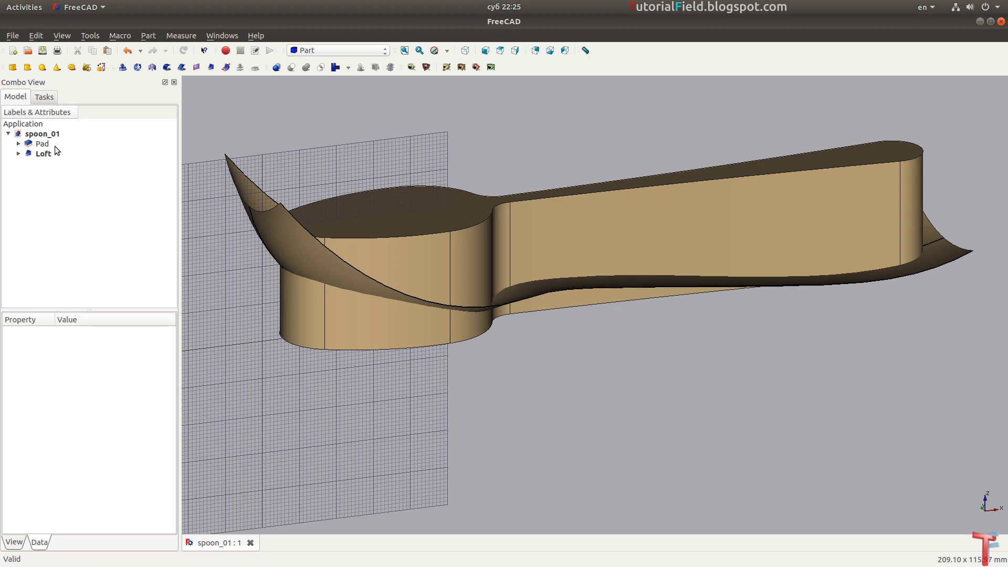
{"action": "left_click", "coordinate": [55, 146]}
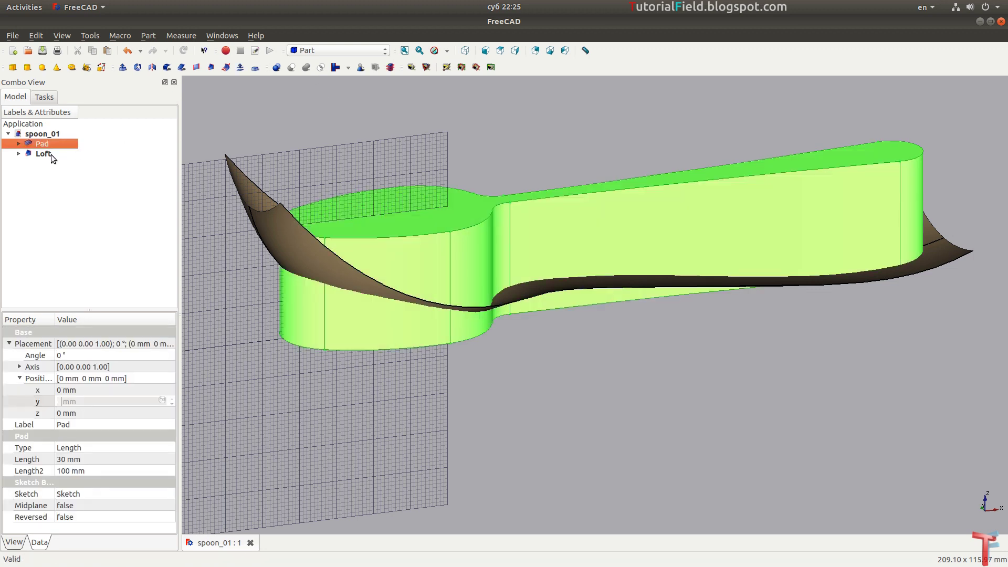
{"action": "left_click", "coordinate": [52, 154], "text": "ctrl"}
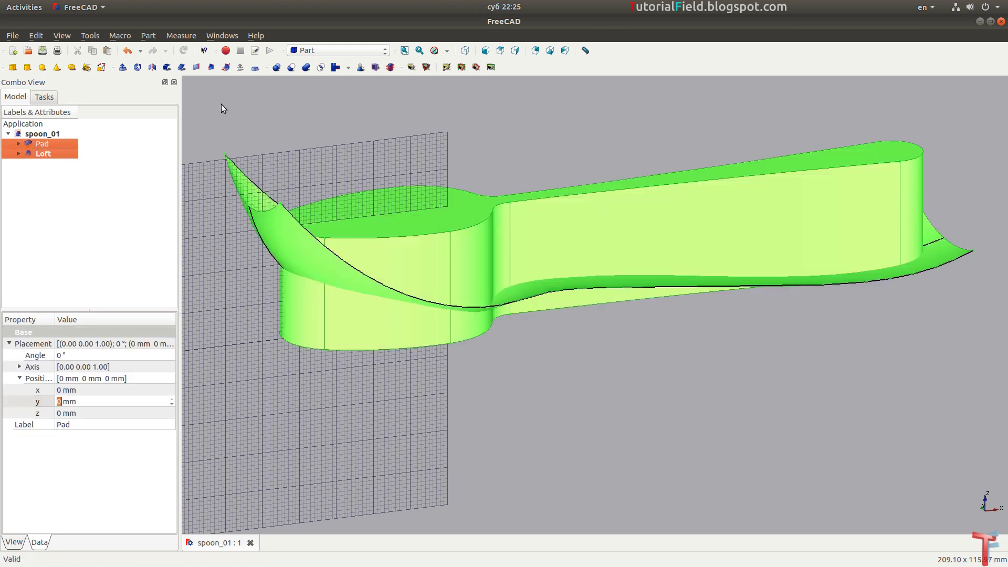
Step: Boolean-cut the Loft from the Pad and show the result fitted in isometric view
{"action": "left_click", "coordinate": [293, 66]}
{"action": "mouse_move", "coordinate": [405, 342]}
{"action": "middle_mouse_down"}
{"action": "mouse_move", "coordinate": [515, 410]}
{"action": "mouse_move", "coordinate": [523, 363]}
{"action": "mouse_move", "coordinate": [522, 349]}
{"action": "mouse_move", "coordinate": [456, 360]}
{"action": "mouse_move", "coordinate": [416, 380]}
{"action": "mouse_move", "coordinate": [389, 410]}
{"action": "mouse_move", "coordinate": [396, 421]}
{"action": "middle_mouse_up"}
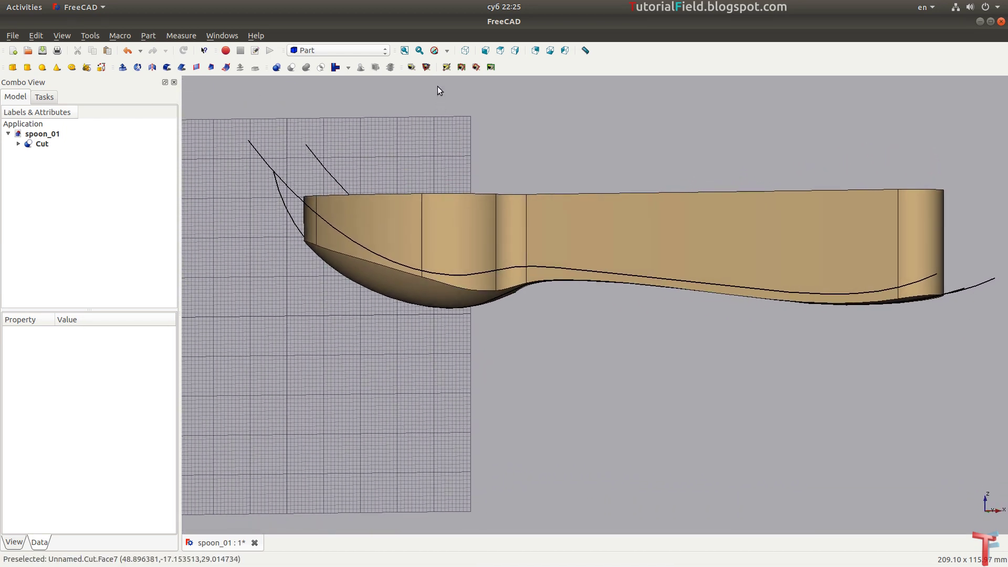
{"action": "left_click", "coordinate": [404, 51]}
{"action": "left_click", "coordinate": [464, 50]}
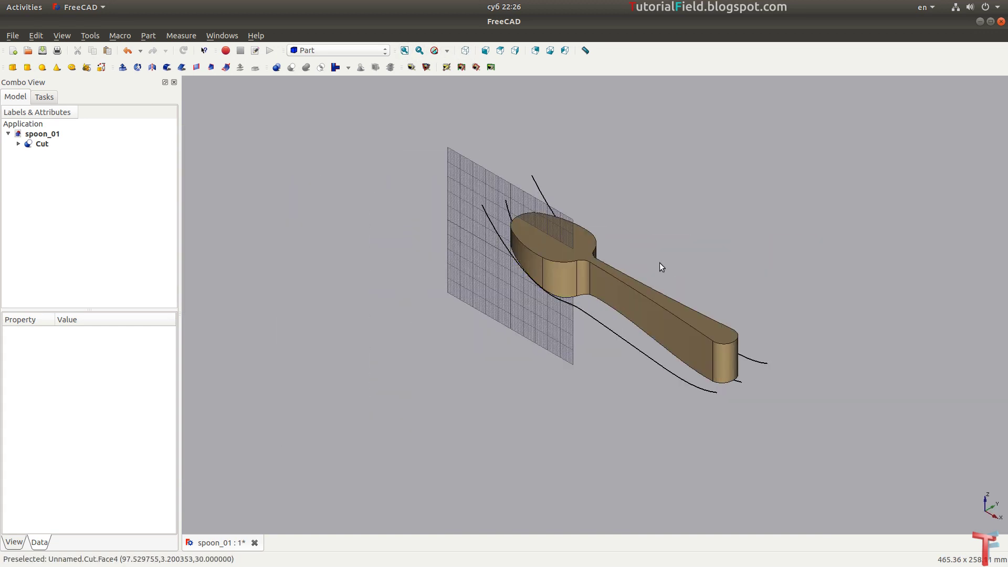
{"action": "key", "text": "alt+Tab"}
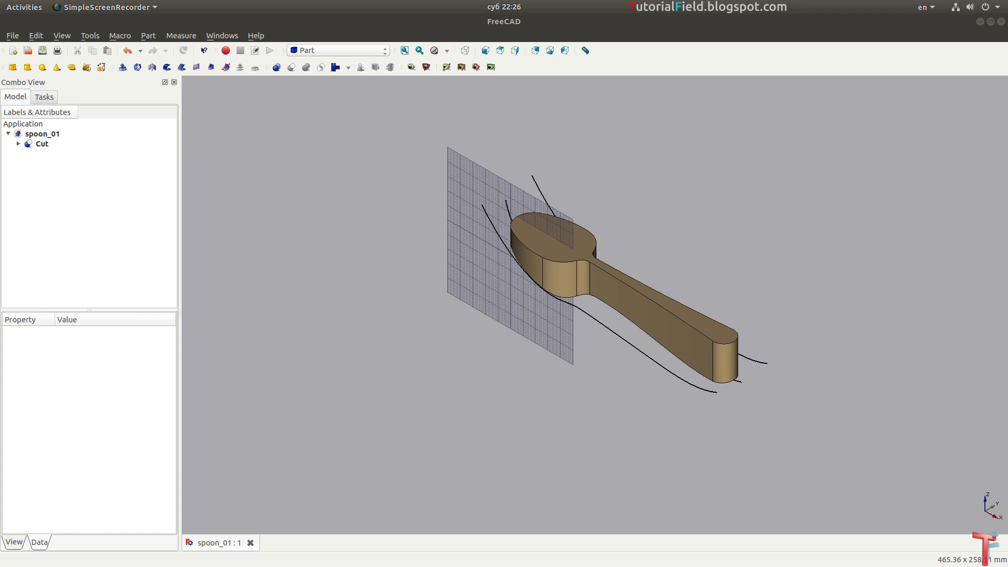
Step: Switch to the Draft workbench and clone the Cut spoon body
{"action": "left_click", "coordinate": [337, 51]}
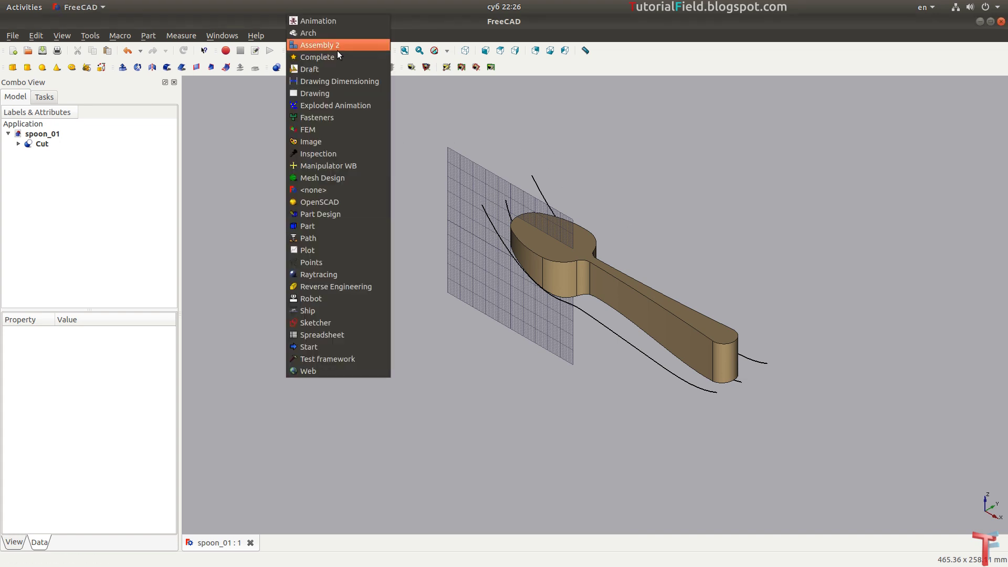
{"action": "left_click", "coordinate": [322, 75]}
{"action": "scroll", "coordinate": [675, 292], "scroll_direction": "up", "scroll_amount": 2}
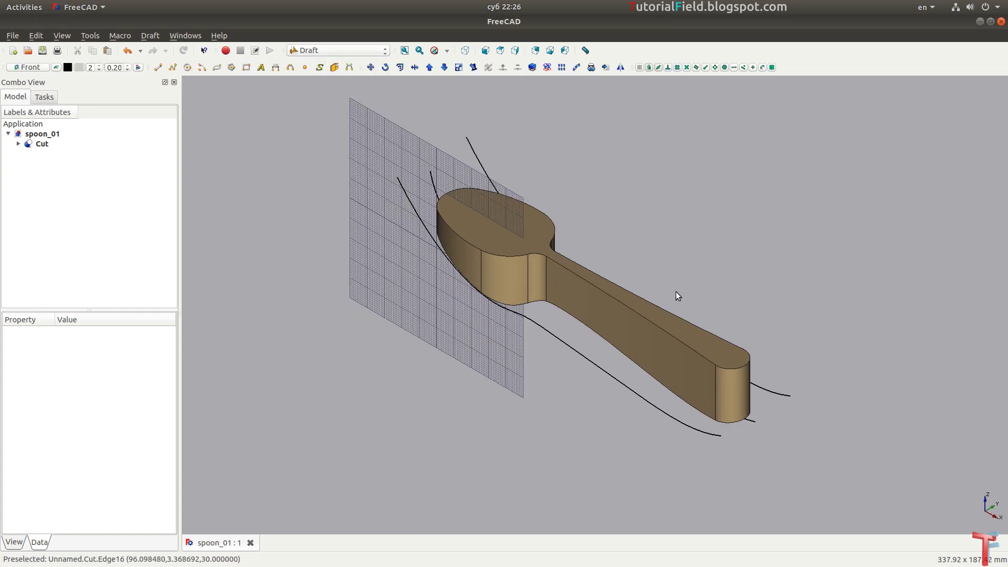
{"action": "scroll", "coordinate": [514, 301], "scroll_direction": "up", "scroll_amount": 2}
{"action": "scroll", "coordinate": [389, 205], "scroll_direction": "up", "scroll_amount": 2}
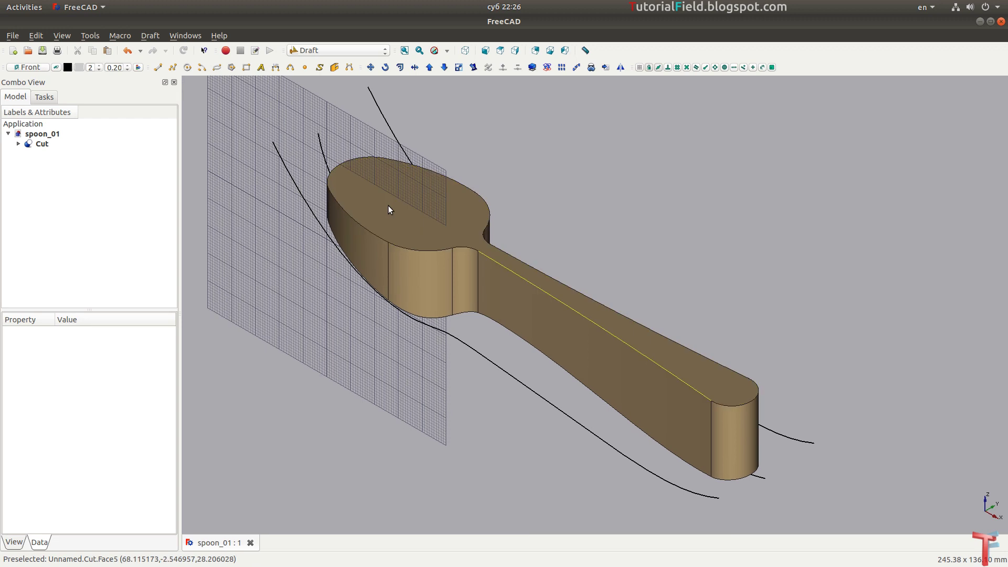
{"action": "left_click", "coordinate": [43, 145]}
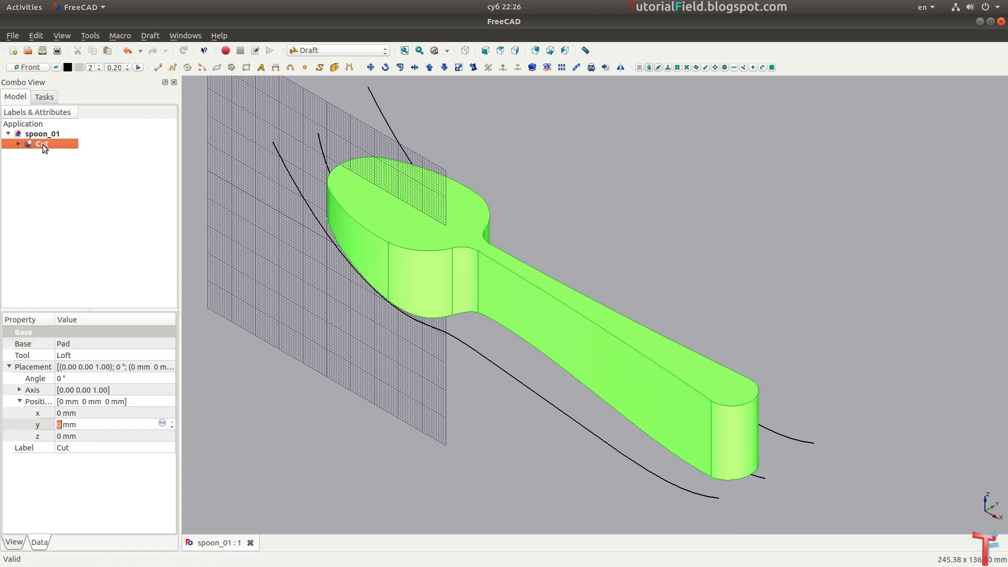
{"action": "left_click", "coordinate": [592, 67]}
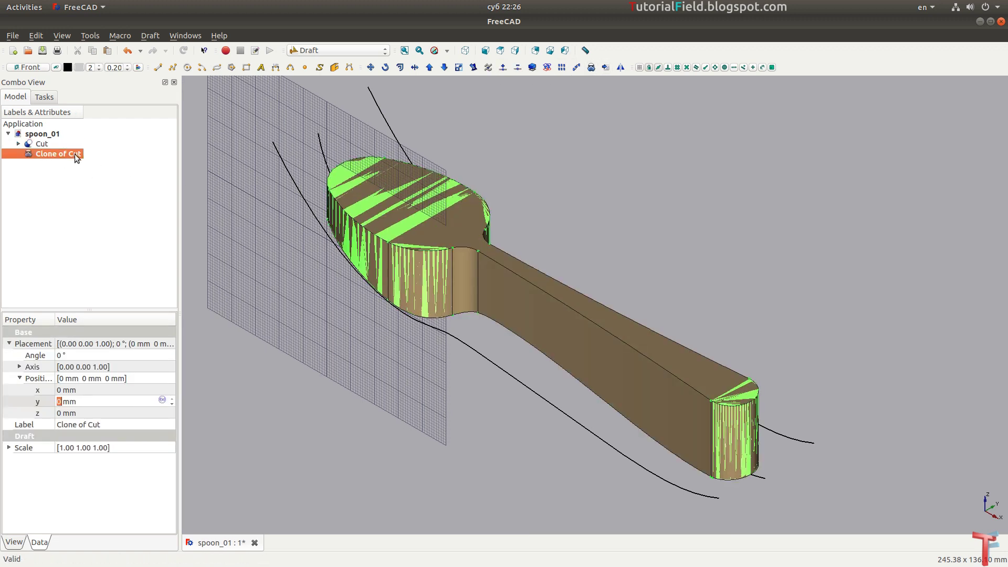
Step: Set the Clone of Cut's Placement z position to 1.5 mm
{"action": "left_click", "coordinate": [74, 413]}
{"action": "scroll", "coordinate": [73, 412], "scroll_direction": "up", "scroll_amount": 1}
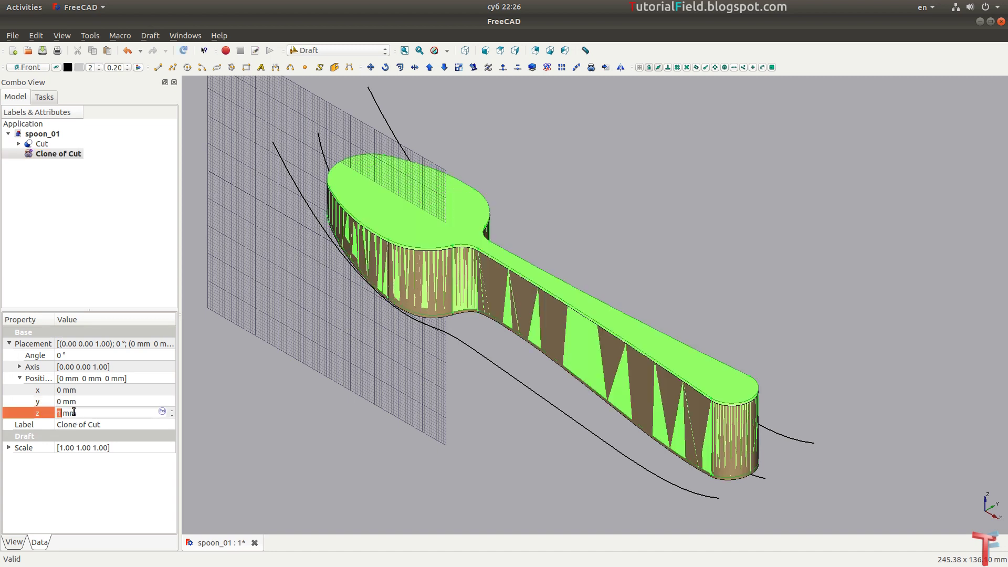
{"action": "type", "text": "5"}
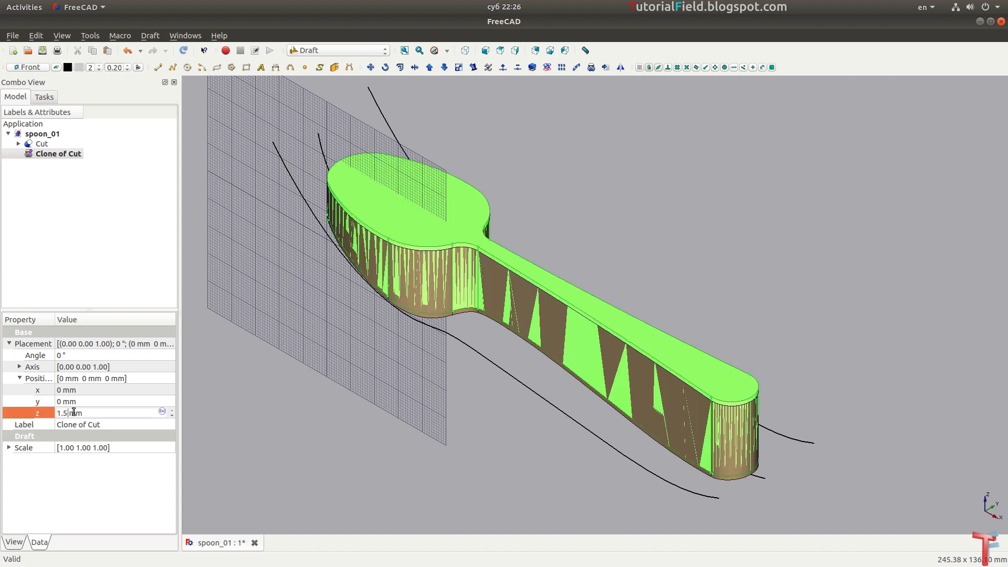
{"action": "key", "text": "Return"}
{"action": "mouse_move", "coordinate": [243, 316]}
{"action": "middle_mouse_down"}
{"action": "mouse_move", "coordinate": [434, 367]}
{"action": "mouse_move", "coordinate": [399, 336]}
{"action": "middle_mouse_up"}
Step: Boolean-cut Clone of Cut from the Cut body in the Part workbench, producing Cut001
{"action": "left_click", "coordinate": [61, 147]}
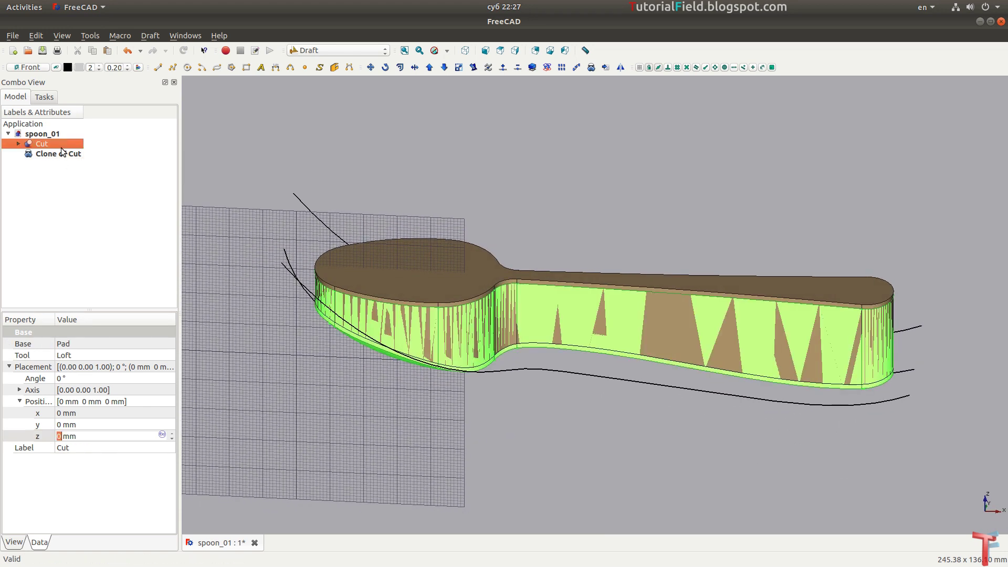
{"action": "left_click", "coordinate": [60, 158], "text": "ctrl"}
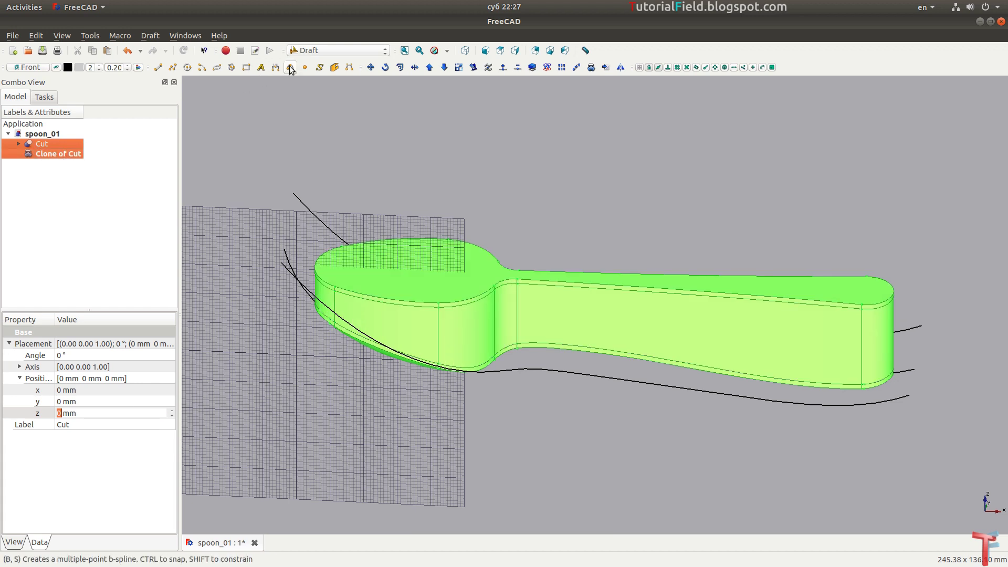
{"action": "left_click", "coordinate": [336, 50]}
{"action": "left_click", "coordinate": [319, 225]}
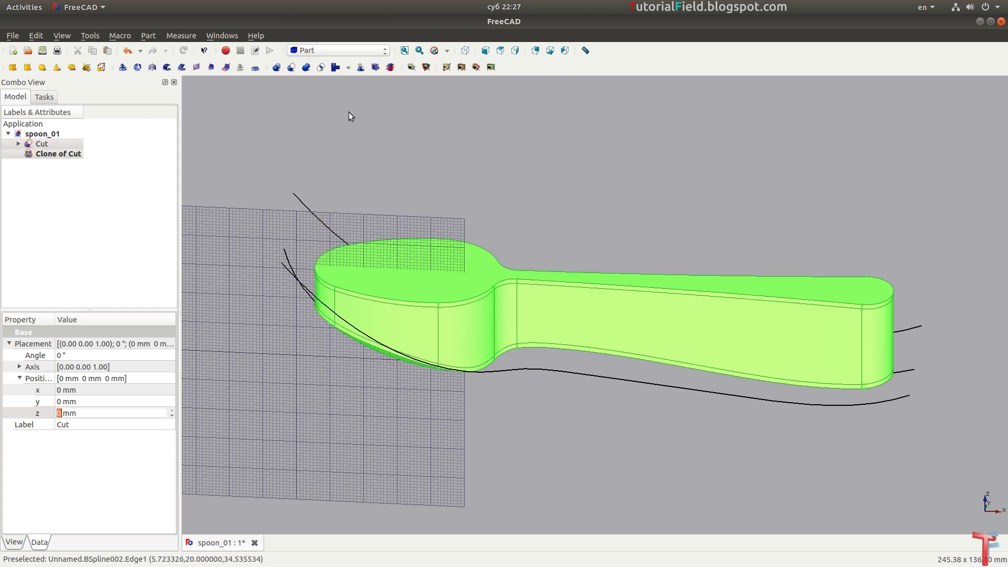
{"action": "left_click", "coordinate": [292, 68]}
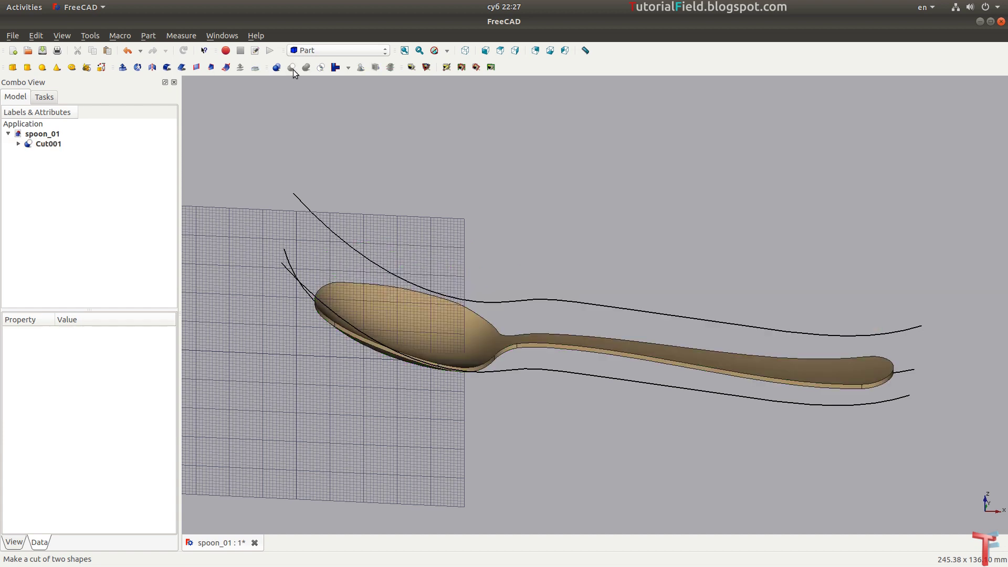
{"action": "mouse_move", "coordinate": [603, 307]}
{"action": "middle_mouse_down"}
{"action": "mouse_move", "coordinate": [634, 316]}
{"action": "mouse_move", "coordinate": [627, 309]}
{"action": "middle_mouse_up"}
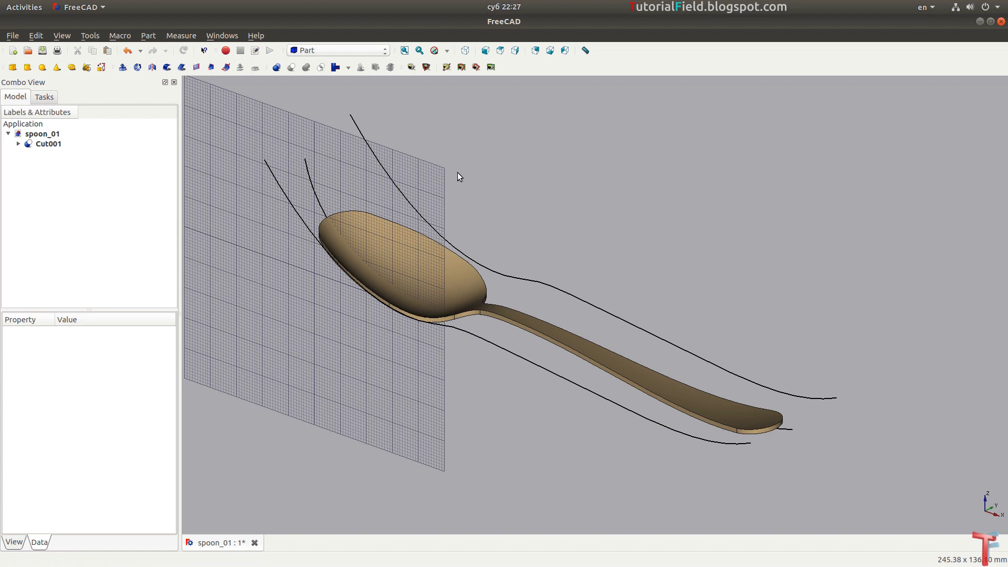
Step: Fit the thin spoon in axonometric view and save the document with Ctrl+S
{"action": "left_click", "coordinate": [404, 50]}
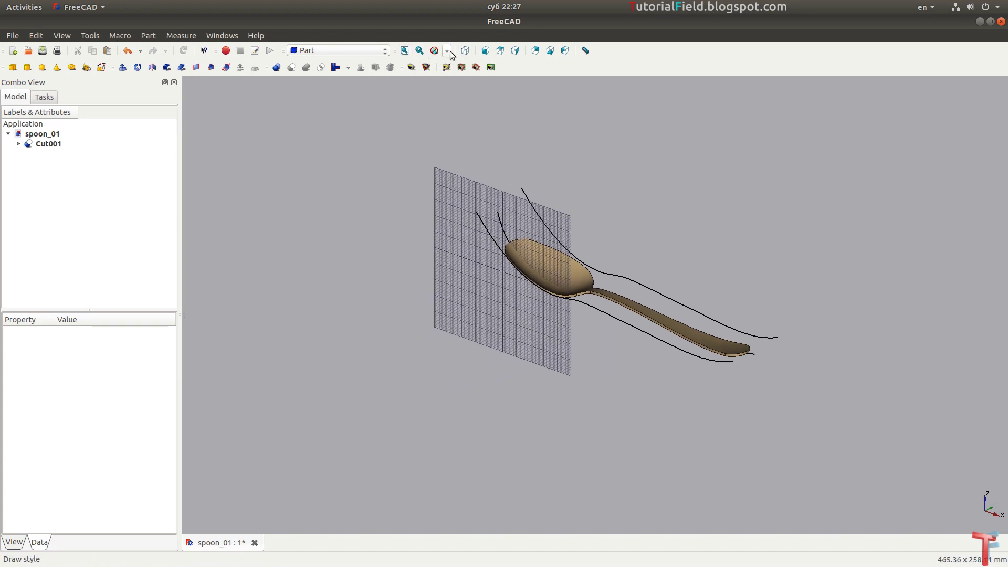
{"action": "left_click", "coordinate": [464, 51]}
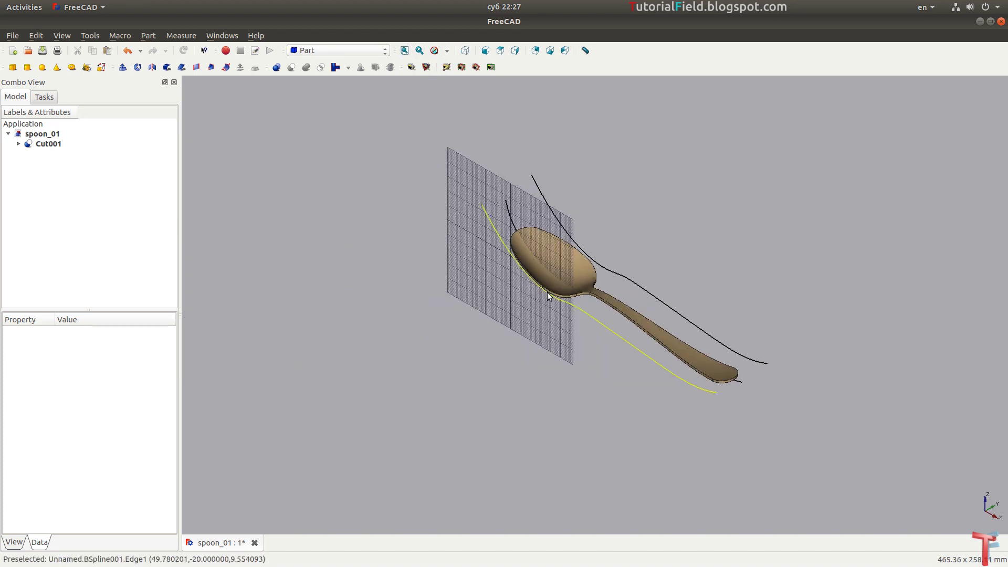
{"action": "key", "text": "ctrl+s"}
{"action": "key", "text": "alt+Tab"}
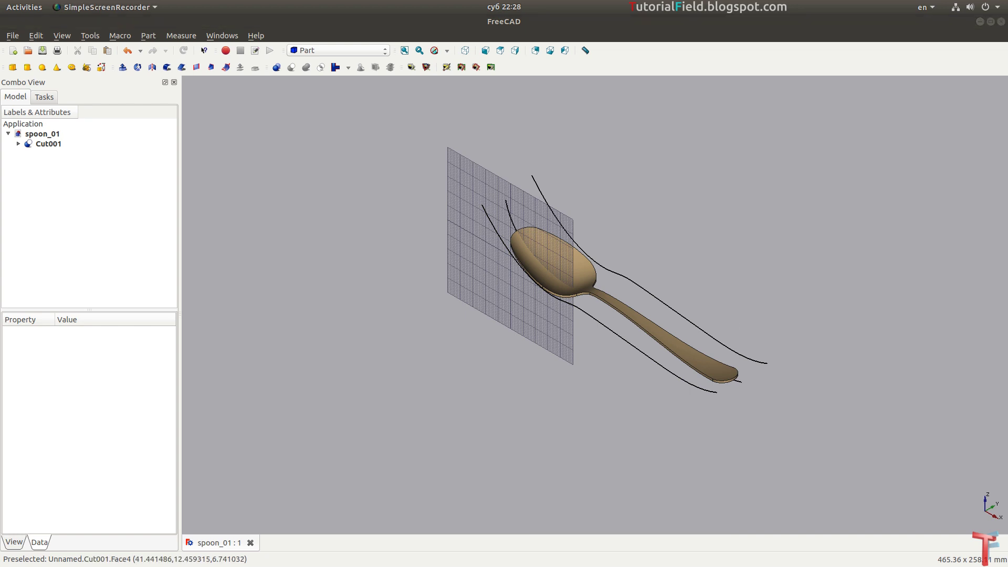
{"action": "mouse_move", "coordinate": [579, 265]}
{"action": "middle_mouse_down"}
{"action": "mouse_move", "coordinate": [688, 335]}
{"action": "mouse_move", "coordinate": [466, 313]}
{"action": "mouse_move", "coordinate": [664, 275]}
{"action": "mouse_move", "coordinate": [721, 333]}
{"action": "mouse_move", "coordinate": [642, 333]}
{"action": "mouse_move", "coordinate": [607, 306]}
{"action": "middle_mouse_up"}
{"action": "scroll", "coordinate": [607, 306], "scroll_direction": "up", "scroll_amount": 2}
{"action": "scroll", "coordinate": [630, 300], "scroll_direction": "up", "scroll_amount": 2}
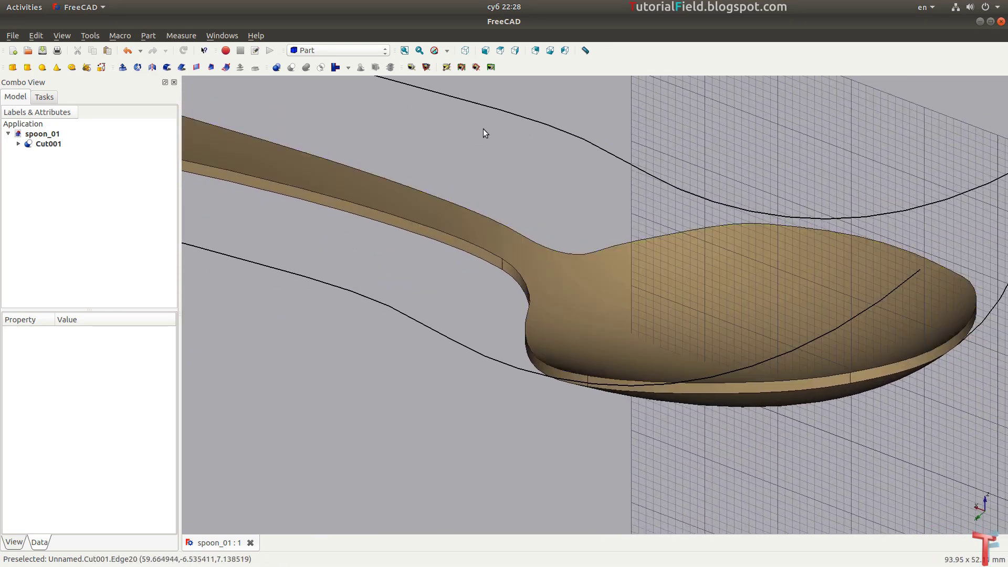
{"action": "left_click", "coordinate": [351, 50]}
Step: In Part Design, select the spoon neck's lower edge and enter a 0.3 mm fillet radius
{"action": "left_click", "coordinate": [317, 214]}
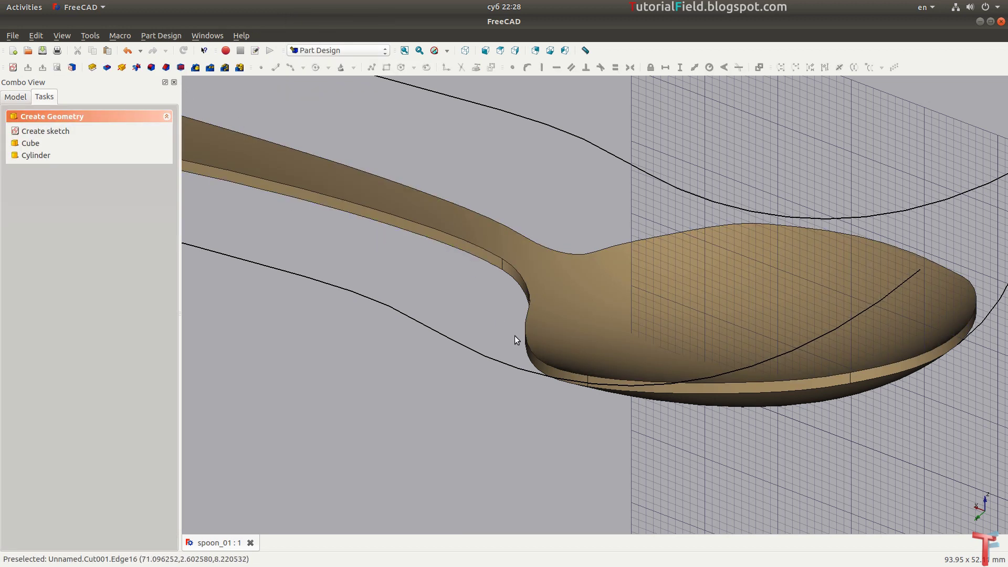
{"action": "scroll", "coordinate": [478, 316], "scroll_direction": "up", "scroll_amount": 2}
{"action": "middle_click_drag", "start_coordinate": [505, 311], "coordinate": [662, 309]}
{"action": "left_click", "coordinate": [541, 316]}
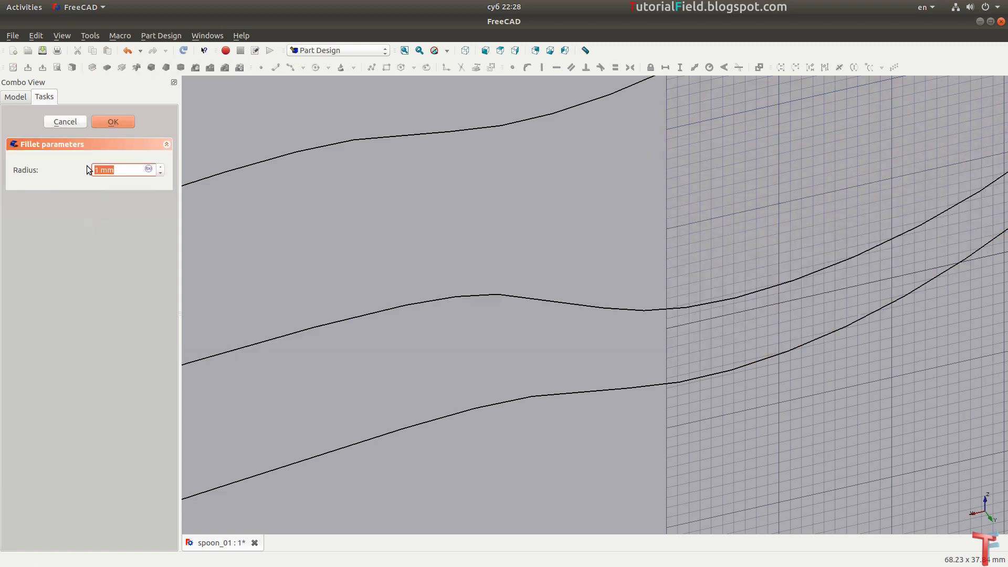
{"action": "type", "text": "3"}
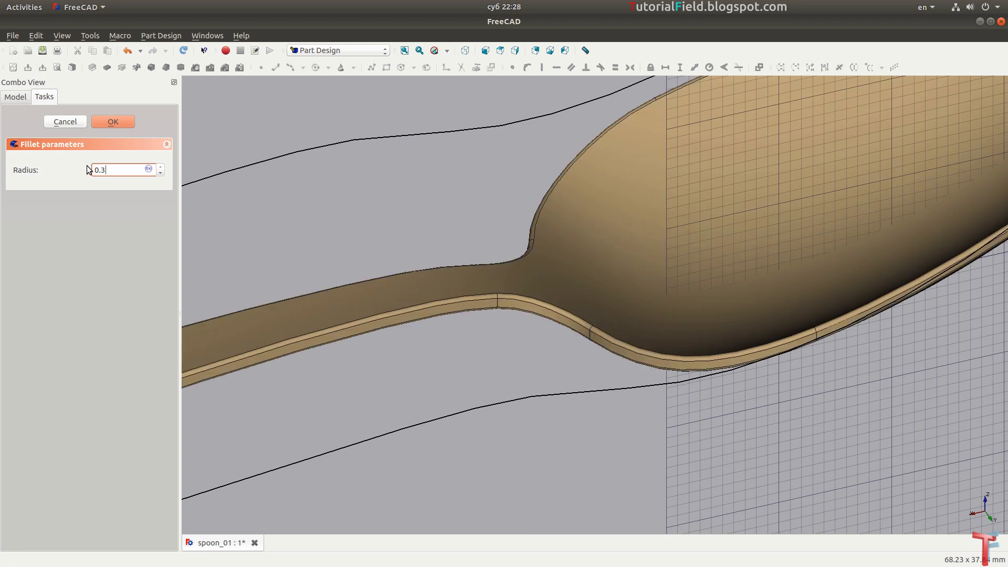
{"action": "scroll", "coordinate": [599, 285], "scroll_direction": "down", "scroll_amount": 2}
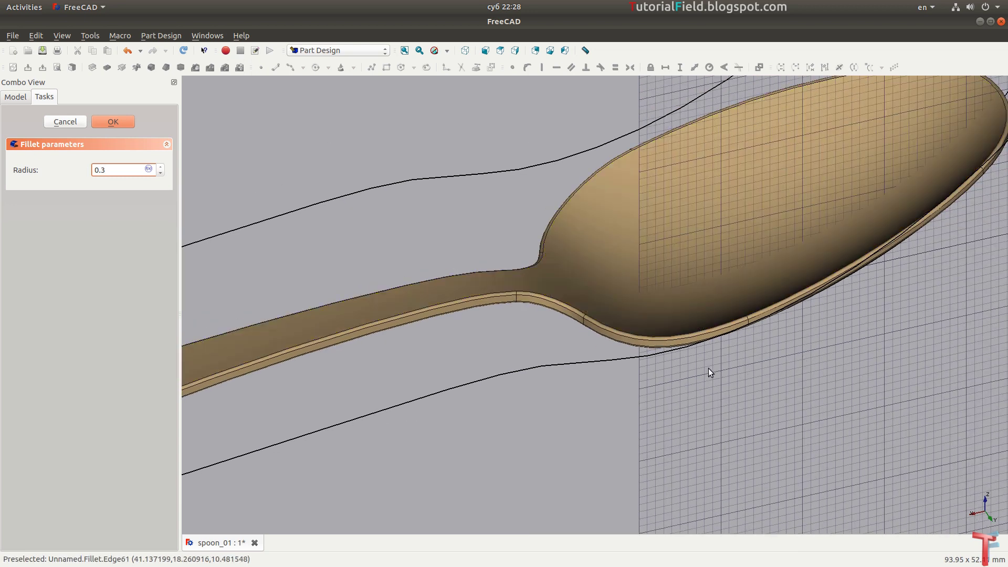
Step: Apply the 0.3 mm fillet and inspect the rounded spoon in isometric view
{"action": "mouse_move", "coordinate": [708, 371]}
{"action": "middle_mouse_down"}
{"action": "mouse_move", "coordinate": [732, 402]}
{"action": "mouse_move", "coordinate": [475, 330]}
{"action": "middle_mouse_up"}
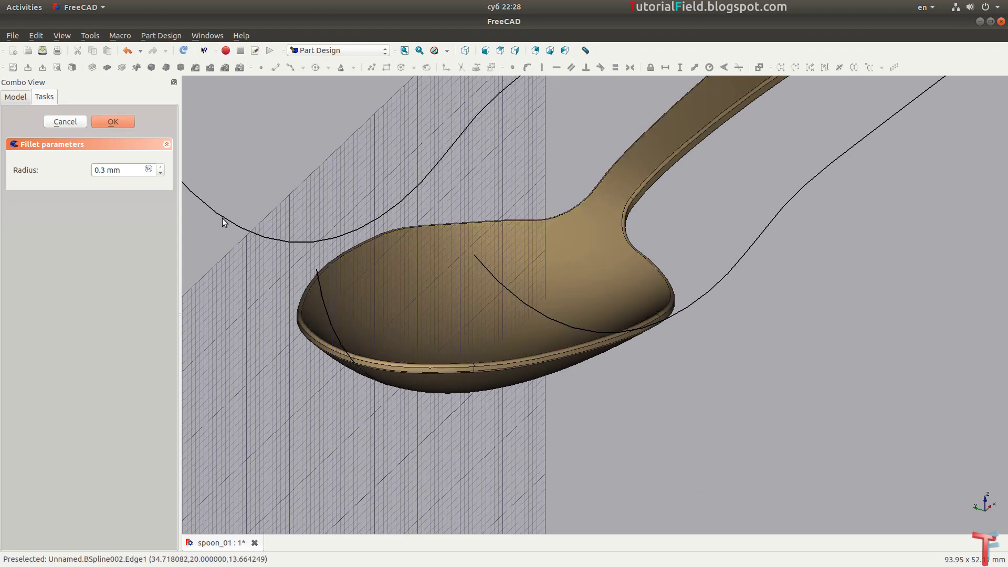
{"action": "key", "text": "Return"}
{"action": "mouse_move", "coordinate": [678, 399]}
{"action": "middle_mouse_down"}
{"action": "mouse_move", "coordinate": [639, 373]}
{"action": "mouse_move", "coordinate": [590, 367]}
{"action": "mouse_move", "coordinate": [547, 407]}
{"action": "mouse_move", "coordinate": [625, 353]}
{"action": "mouse_move", "coordinate": [544, 342]}
{"action": "middle_mouse_up"}
{"action": "scroll", "coordinate": [563, 292], "scroll_direction": "down", "scroll_amount": 3}
{"action": "middle_click_drag", "start_coordinate": [563, 293], "coordinate": [660, 348]}
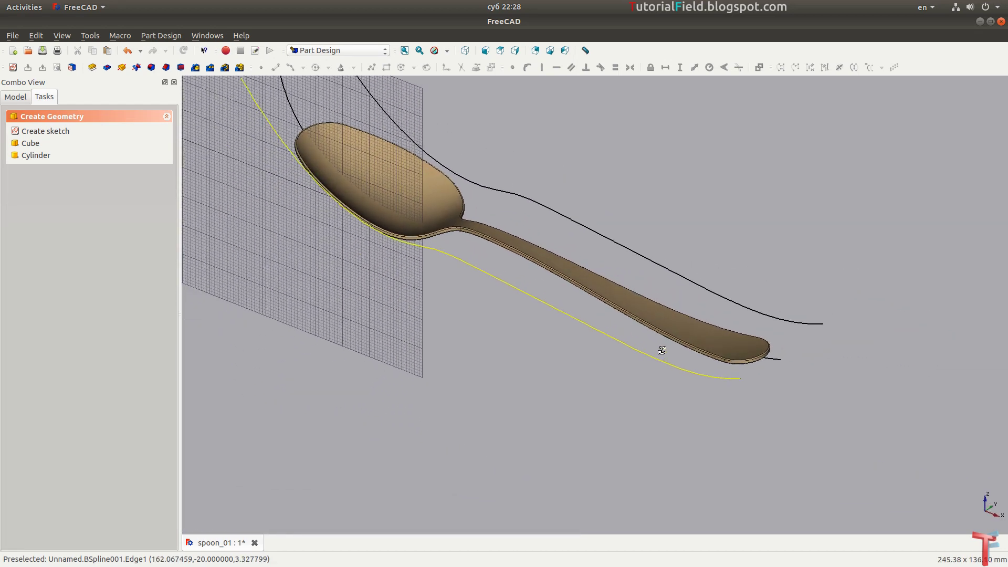
{"action": "scroll", "coordinate": [660, 366], "scroll_direction": "up", "scroll_amount": 5}
{"action": "scroll", "coordinate": [554, 345], "scroll_direction": "down", "scroll_amount": 3}
{"action": "mouse_move", "coordinate": [554, 345]}
{"action": "middle_mouse_down"}
{"action": "mouse_move", "coordinate": [515, 326]}
{"action": "mouse_move", "coordinate": [707, 419]}
{"action": "mouse_move", "coordinate": [581, 404]}
{"action": "mouse_move", "coordinate": [561, 433]}
{"action": "mouse_move", "coordinate": [560, 466]}
{"action": "mouse_move", "coordinate": [586, 316]}
{"action": "mouse_move", "coordinate": [550, 412]}
{"action": "middle_mouse_up"}
{"action": "left_click", "coordinate": [464, 51]}
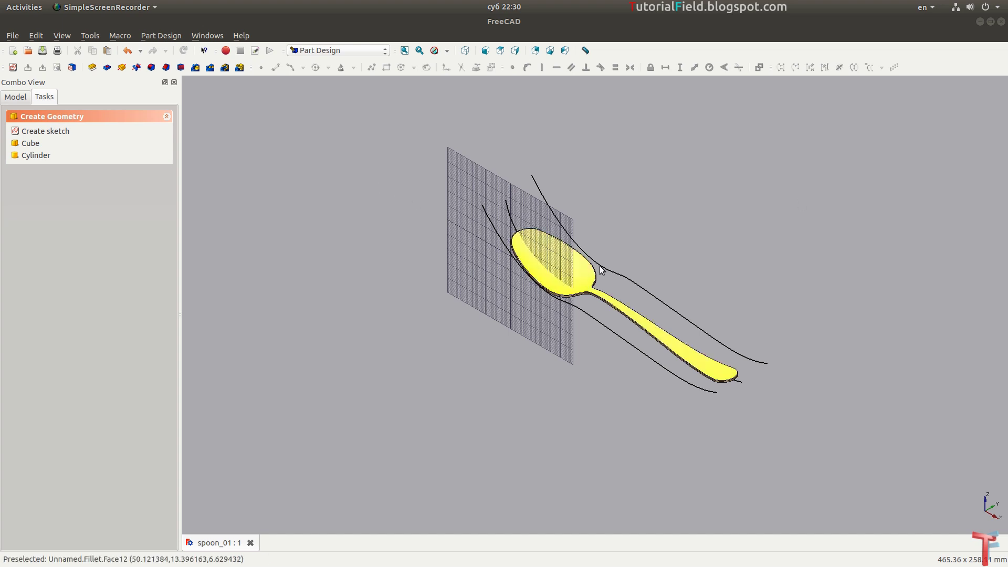
{"action": "scroll", "coordinate": [601, 270], "scroll_direction": "up", "scroll_amount": 5}
Step: Hide the loft's three B-spline guide curves, leaving the Fillet spoon selected beside the grid
{"action": "left_click", "coordinate": [15, 97]}
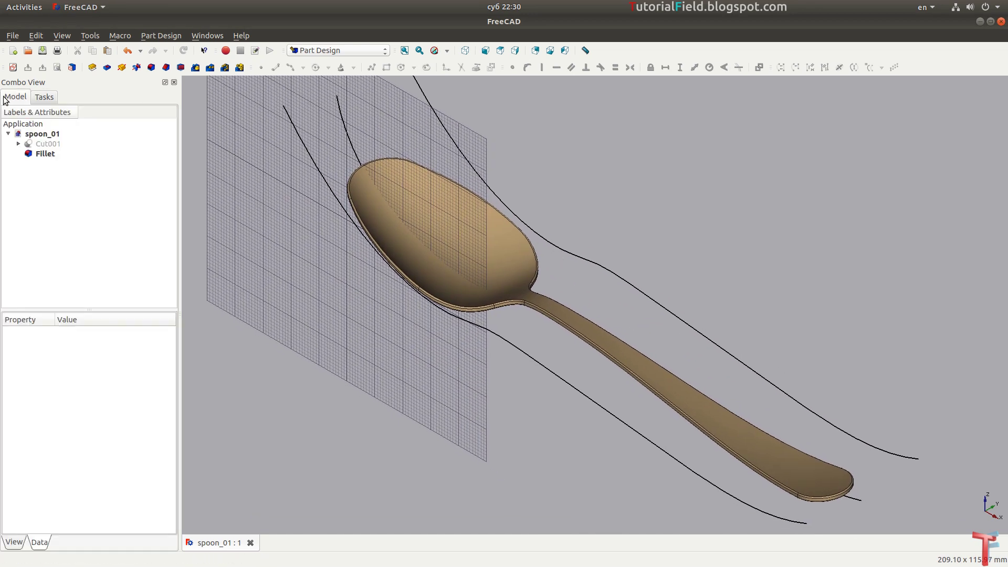
{"action": "left_click", "coordinate": [19, 145]}
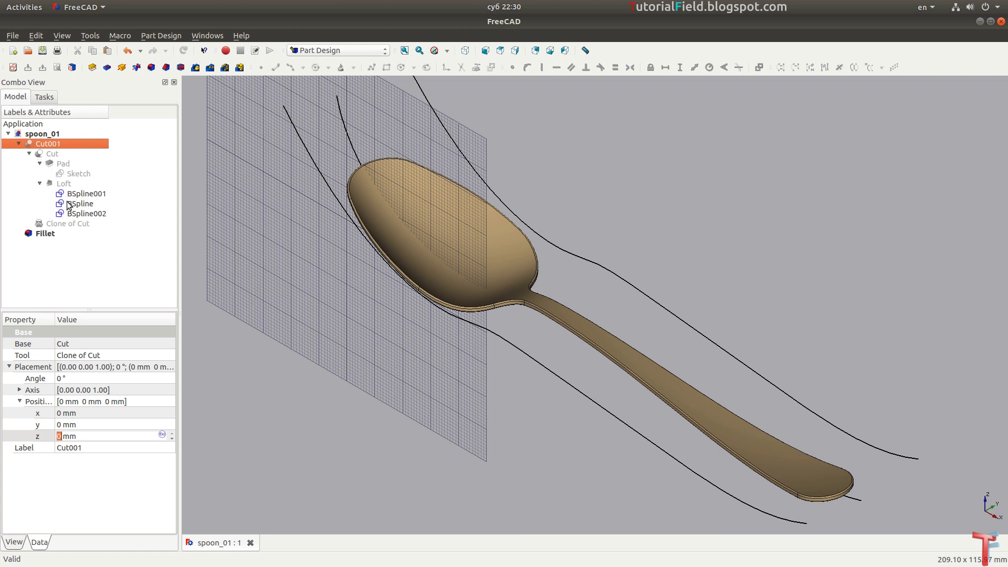
{"action": "left_click", "coordinate": [86, 196]}
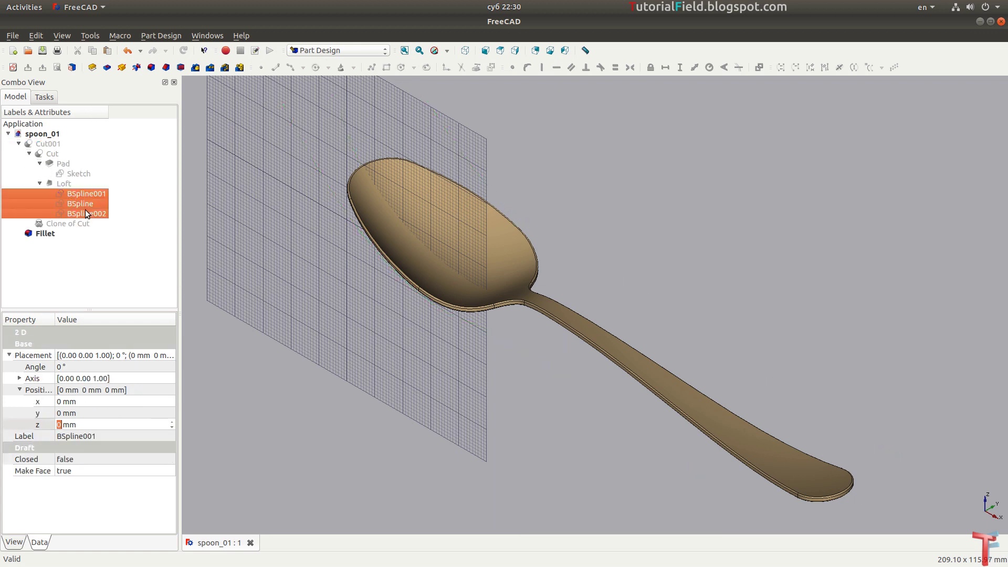
{"action": "left_click", "coordinate": [286, 202]}
{"action": "mouse_move", "coordinate": [521, 390]}
{"action": "middle_mouse_down"}
{"action": "mouse_move", "coordinate": [583, 349]}
{"action": "mouse_move", "coordinate": [574, 360]}
{"action": "middle_mouse_up"}
{"action": "left_click", "coordinate": [62, 155]}
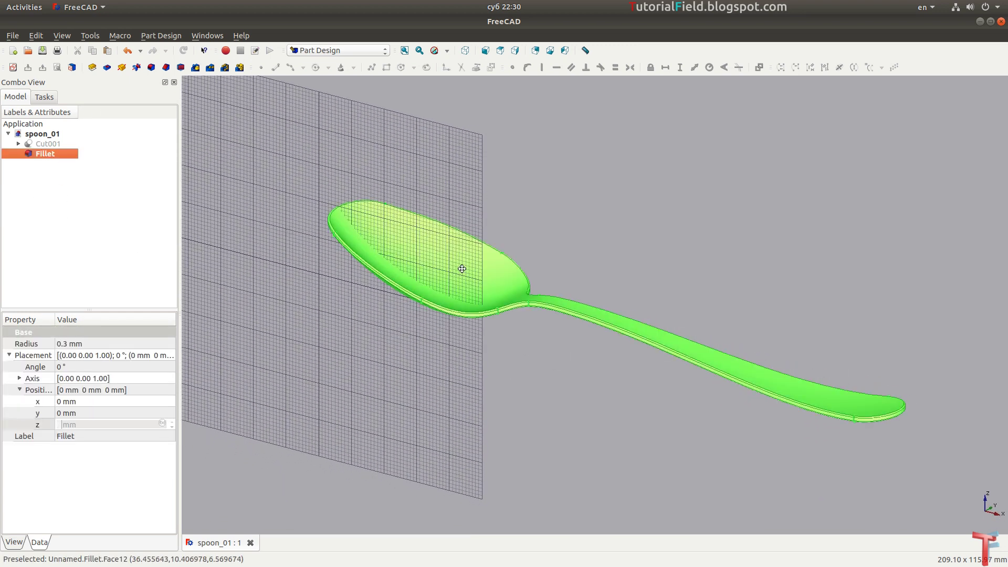
{"action": "mouse_move", "coordinate": [462, 269]}
{"action": "middle_mouse_down"}
{"action": "mouse_move", "coordinate": [404, 254]}
{"action": "mouse_move", "coordinate": [428, 259]}
{"action": "middle_mouse_up"}
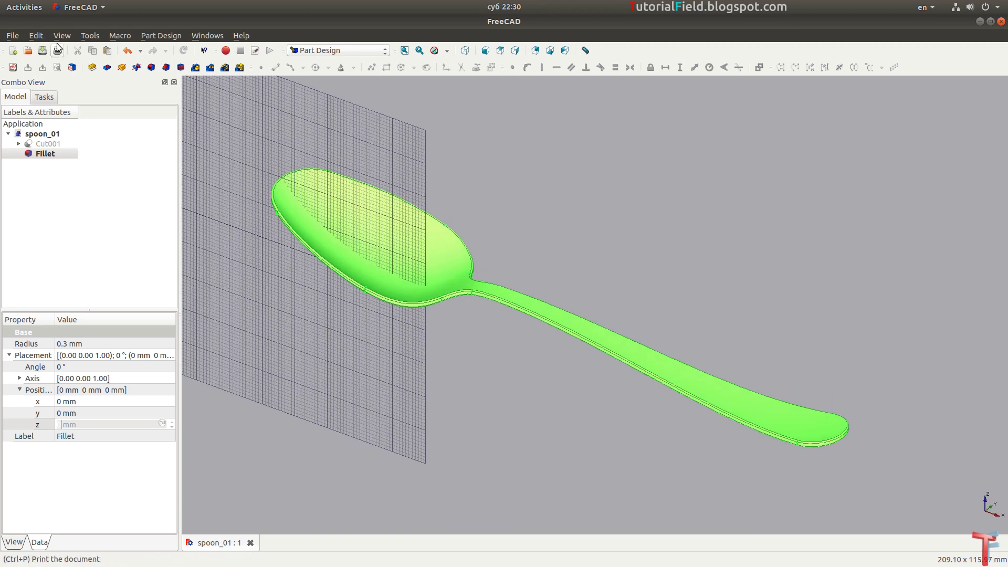
Step: Apply the Chrome material preset to the Fillet solid and view the polished result
{"action": "right_click", "coordinate": [53, 154]}
{"action": "left_click", "coordinate": [98, 252]}
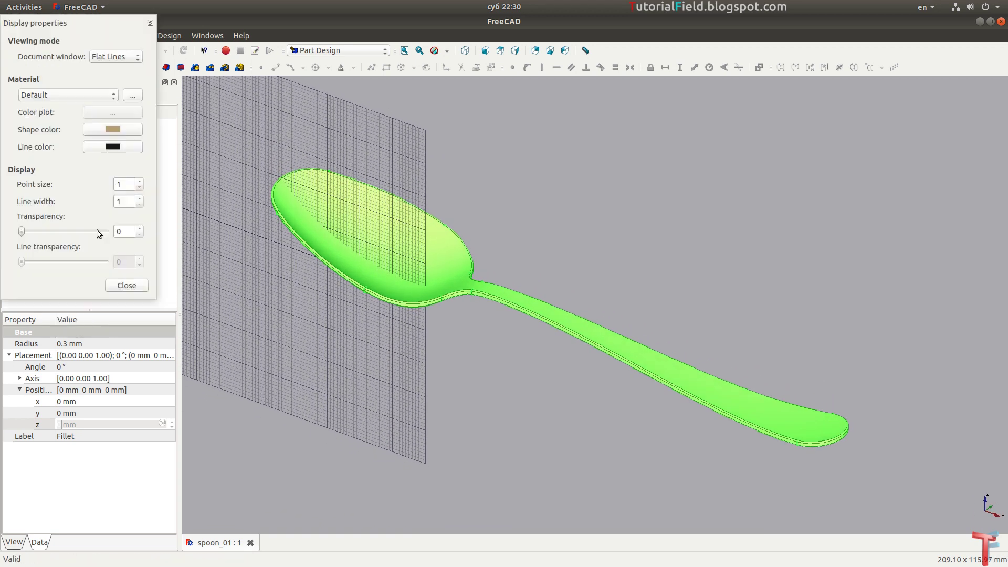
{"action": "left_click", "coordinate": [52, 98]}
{"action": "left_click", "coordinate": [54, 159]}
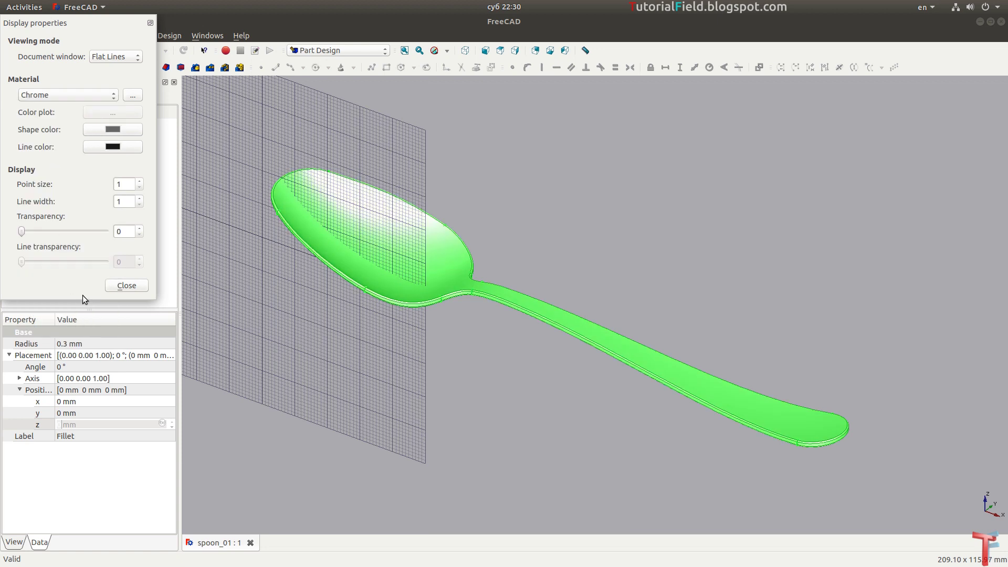
{"action": "left_click", "coordinate": [127, 285]}
{"action": "left_click", "coordinate": [324, 301]}
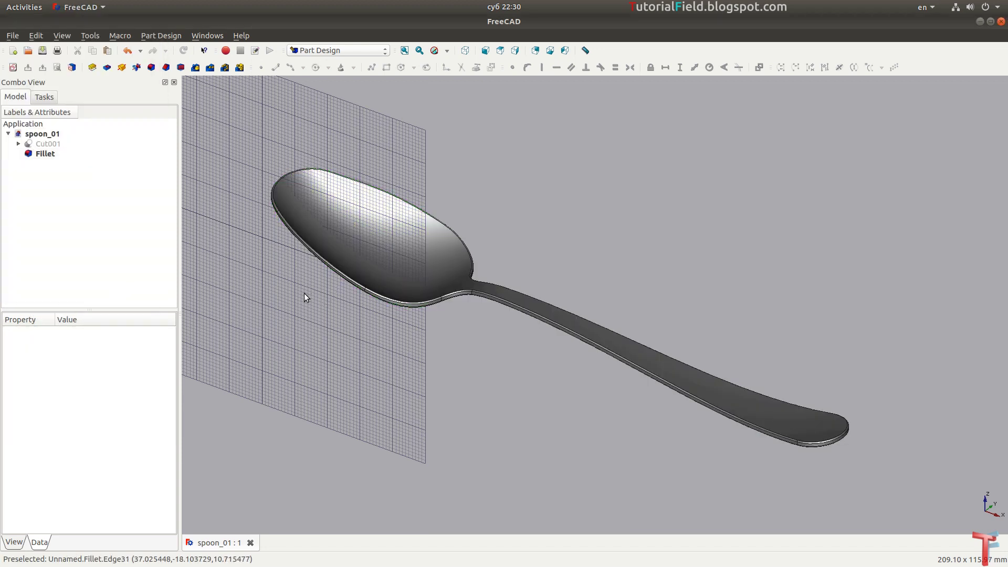
{"action": "mouse_move", "coordinate": [304, 293]}
{"action": "middle_mouse_down"}
{"action": "mouse_move", "coordinate": [514, 345]}
{"action": "mouse_move", "coordinate": [442, 269]}
{"action": "middle_mouse_up"}
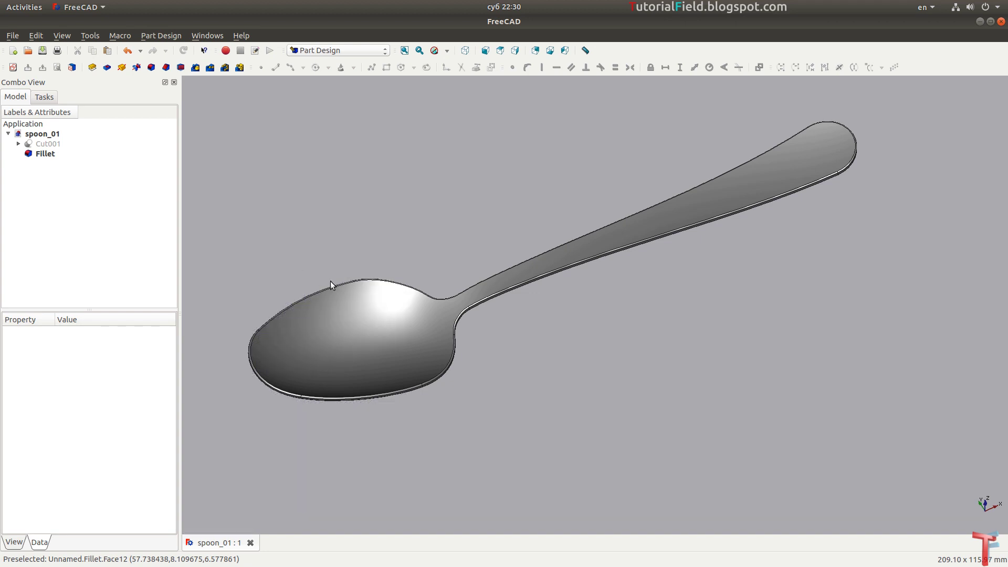
{"action": "middle_click_drag", "start_coordinate": [329, 281], "coordinate": [360, 315]}
Step: Map infinite_reflection_02_blur.png as an environment reflection, then fit the spoon in isometric view
{"action": "left_click", "coordinate": [60, 36]}
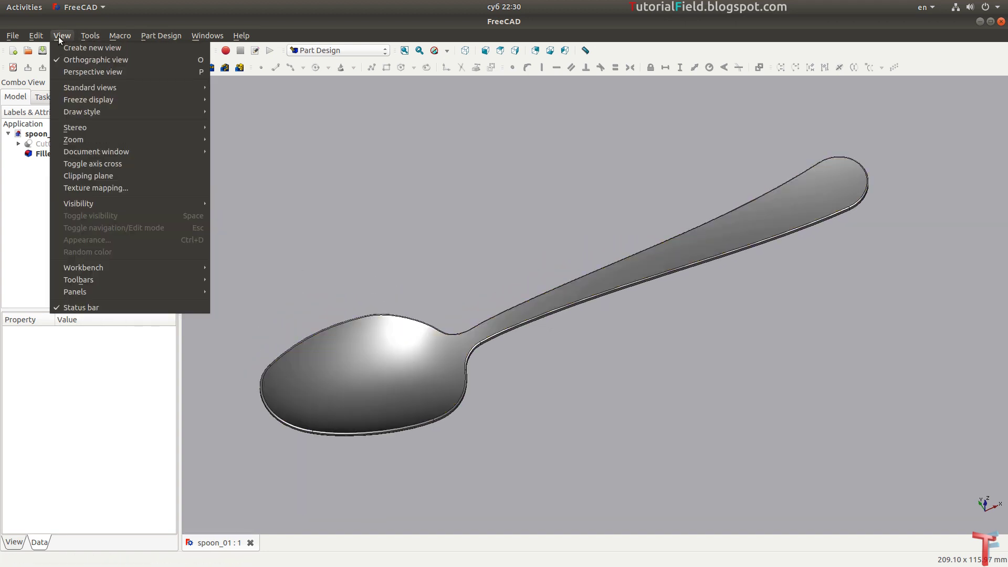
{"action": "left_click", "coordinate": [99, 188]}
{"action": "left_click", "coordinate": [98, 176]}
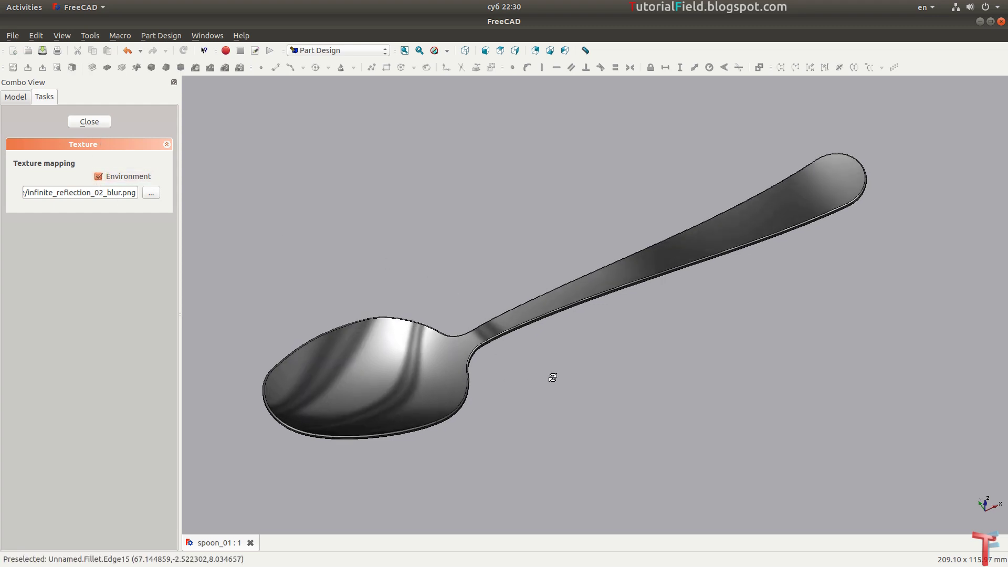
{"action": "mouse_move", "coordinate": [552, 377]}
{"action": "middle_mouse_down"}
{"action": "mouse_move", "coordinate": [612, 390]}
{"action": "mouse_move", "coordinate": [594, 414]}
{"action": "mouse_move", "coordinate": [537, 404]}
{"action": "mouse_move", "coordinate": [518, 393]}
{"action": "mouse_move", "coordinate": [499, 358]}
{"action": "mouse_move", "coordinate": [565, 328]}
{"action": "mouse_move", "coordinate": [668, 338]}
{"action": "mouse_move", "coordinate": [730, 358]}
{"action": "mouse_move", "coordinate": [729, 396]}
{"action": "mouse_move", "coordinate": [663, 371]}
{"action": "mouse_move", "coordinate": [630, 342]}
{"action": "mouse_move", "coordinate": [638, 362]}
{"action": "mouse_move", "coordinate": [610, 367]}
{"action": "mouse_move", "coordinate": [545, 344]}
{"action": "mouse_move", "coordinate": [567, 218]}
{"action": "mouse_move", "coordinate": [585, 197]}
{"action": "mouse_move", "coordinate": [596, 257]}
{"action": "mouse_move", "coordinate": [745, 216]}
{"action": "mouse_move", "coordinate": [797, 241]}
{"action": "mouse_move", "coordinate": [745, 330]}
{"action": "mouse_move", "coordinate": [542, 408]}
{"action": "mouse_move", "coordinate": [520, 430]}
{"action": "mouse_move", "coordinate": [503, 428]}
{"action": "mouse_move", "coordinate": [572, 342]}
{"action": "mouse_move", "coordinate": [455, 317]}
{"action": "mouse_move", "coordinate": [377, 268]}
{"action": "mouse_move", "coordinate": [515, 340]}
{"action": "mouse_move", "coordinate": [495, 394]}
{"action": "mouse_move", "coordinate": [595, 150]}
{"action": "mouse_move", "coordinate": [581, 342]}
{"action": "mouse_move", "coordinate": [590, 259]}
{"action": "mouse_move", "coordinate": [604, 336]}
{"action": "mouse_move", "coordinate": [645, 424]}
{"action": "mouse_move", "coordinate": [648, 486]}
{"action": "mouse_move", "coordinate": [592, 407]}
{"action": "mouse_move", "coordinate": [370, 345]}
{"action": "middle_mouse_up"}
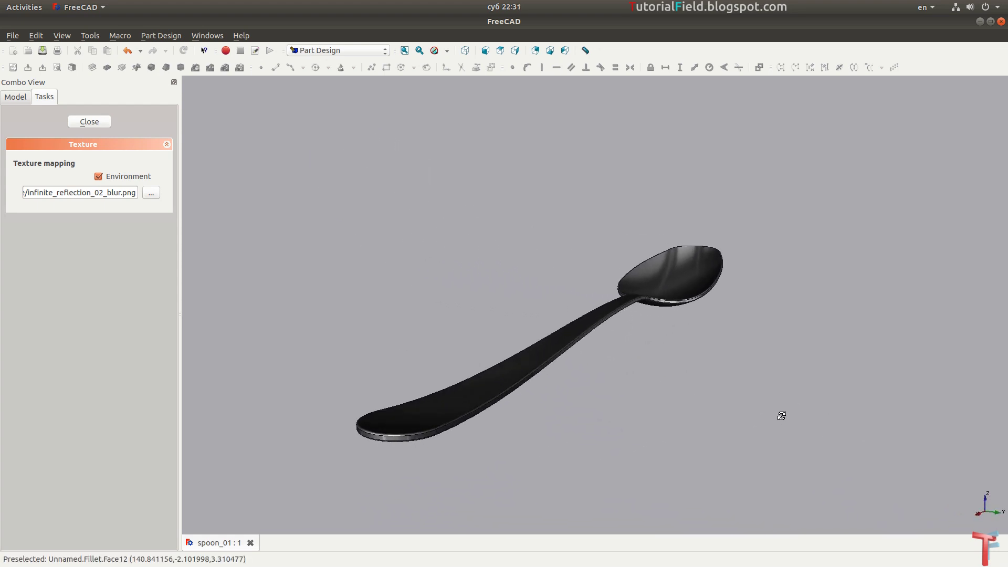
{"action": "mouse_move", "coordinate": [782, 416]}
{"action": "middle_mouse_down"}
{"action": "mouse_move", "coordinate": [695, 435]}
{"action": "mouse_move", "coordinate": [665, 361]}
{"action": "mouse_move", "coordinate": [619, 367]}
{"action": "mouse_move", "coordinate": [595, 357]}
{"action": "mouse_move", "coordinate": [611, 317]}
{"action": "mouse_move", "coordinate": [607, 285]}
{"action": "mouse_move", "coordinate": [630, 420]}
{"action": "mouse_move", "coordinate": [582, 284]}
{"action": "mouse_move", "coordinate": [592, 345]}
{"action": "middle_mouse_up"}
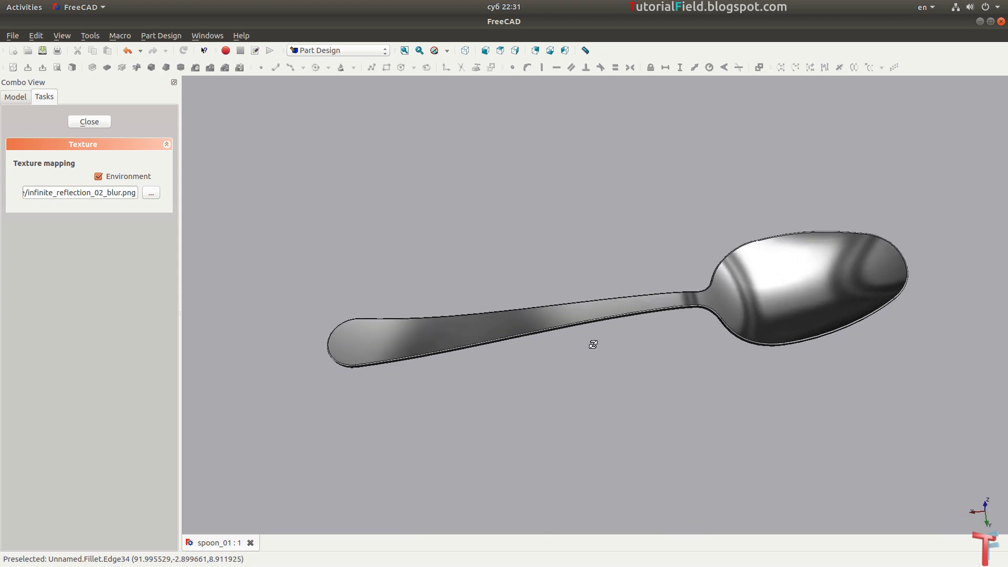
{"action": "left_click", "coordinate": [414, 53]}
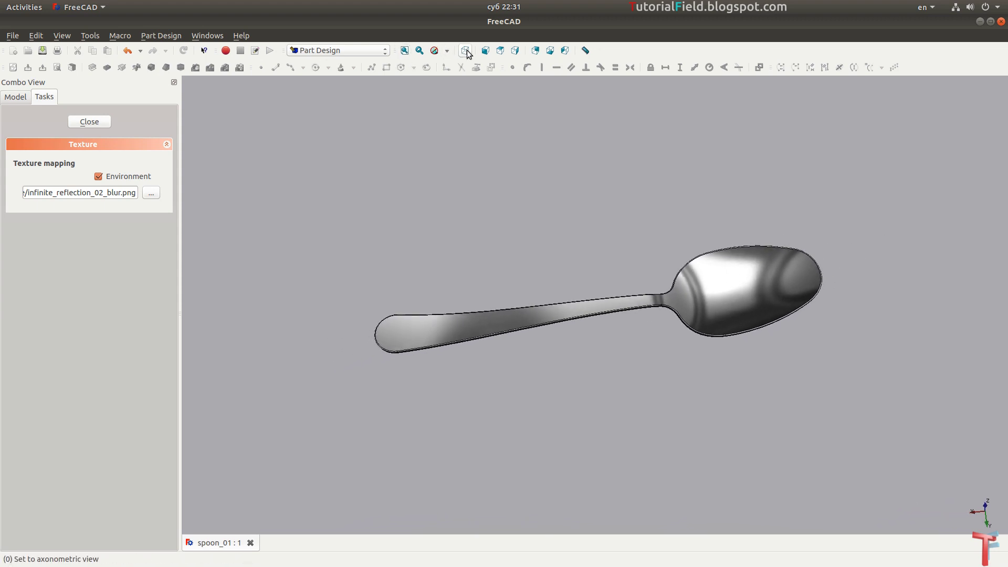
{"action": "left_click", "coordinate": [465, 50]}
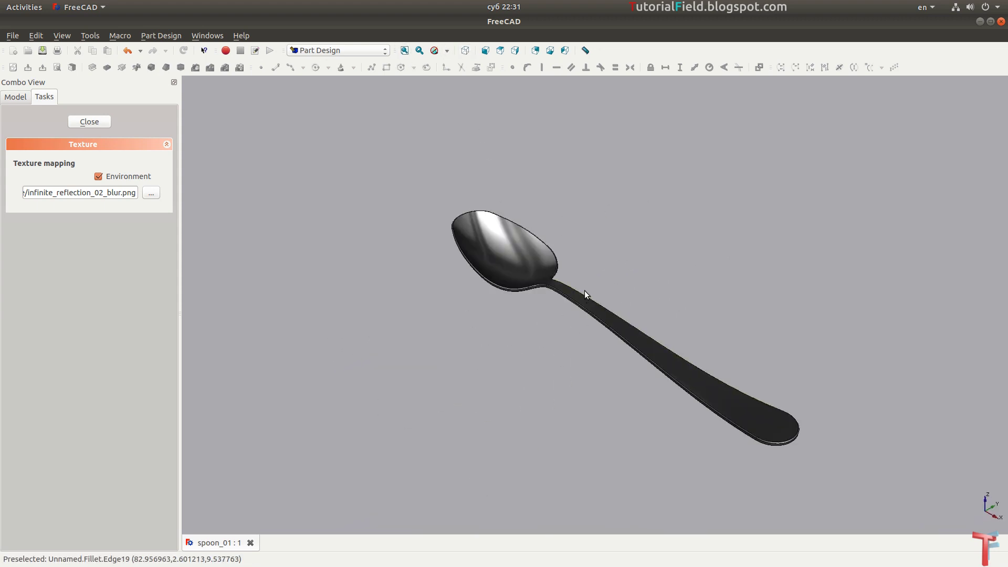
Step: Use infinite_reflection_01.png as the reflection image and orbit to inspect the crisper highlights
{"action": "left_click", "coordinate": [151, 193]}
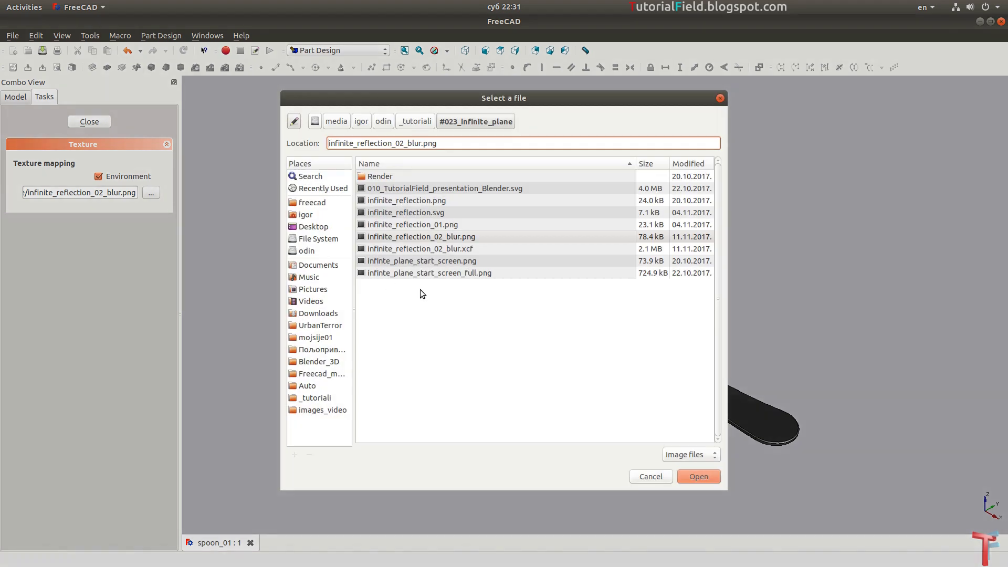
{"action": "double_click", "coordinate": [474, 226]}
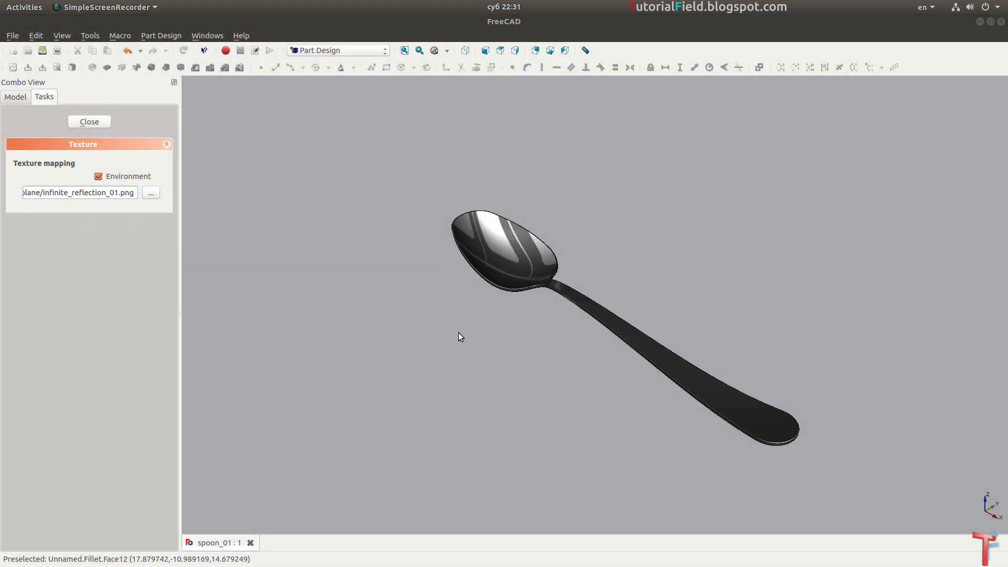
{"action": "mouse_move", "coordinate": [459, 338]}
{"action": "middle_mouse_down"}
{"action": "mouse_move", "coordinate": [549, 411]}
{"action": "mouse_move", "coordinate": [641, 412]}
{"action": "mouse_move", "coordinate": [736, 379]}
{"action": "middle_mouse_up"}
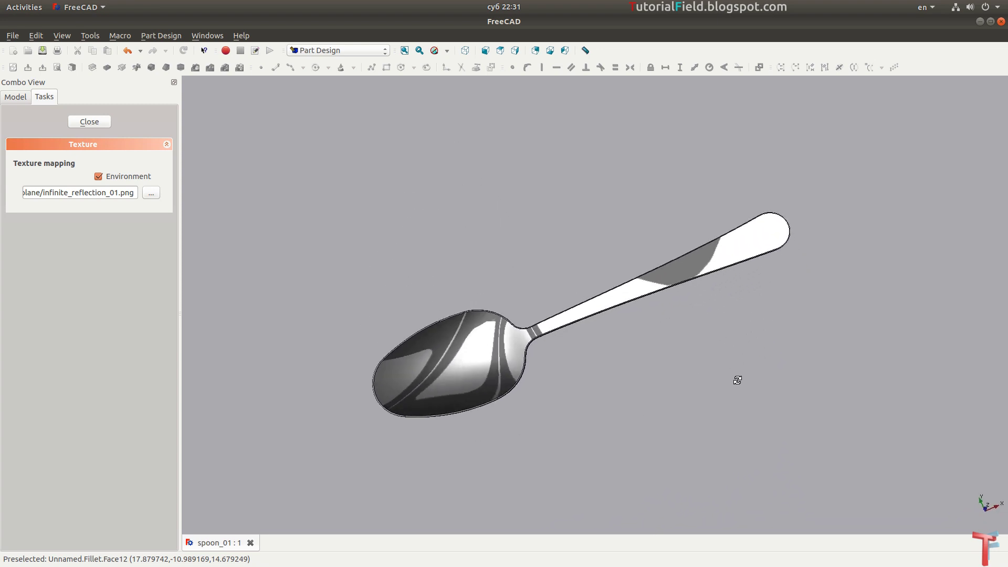
{"action": "mouse_move", "coordinate": [630, 387]}
{"action": "middle_mouse_down"}
{"action": "mouse_move", "coordinate": [637, 337]}
{"action": "mouse_move", "coordinate": [628, 397]}
{"action": "mouse_move", "coordinate": [610, 234]}
{"action": "mouse_move", "coordinate": [639, 187]}
{"action": "mouse_move", "coordinate": [700, 171]}
{"action": "mouse_move", "coordinate": [749, 173]}
{"action": "mouse_move", "coordinate": [636, 243]}
{"action": "mouse_move", "coordinate": [550, 214]}
{"action": "mouse_move", "coordinate": [589, 172]}
{"action": "mouse_move", "coordinate": [587, 148]}
{"action": "mouse_move", "coordinate": [600, 187]}
{"action": "mouse_move", "coordinate": [580, 252]}
{"action": "mouse_move", "coordinate": [418, 329]}
{"action": "middle_mouse_up"}
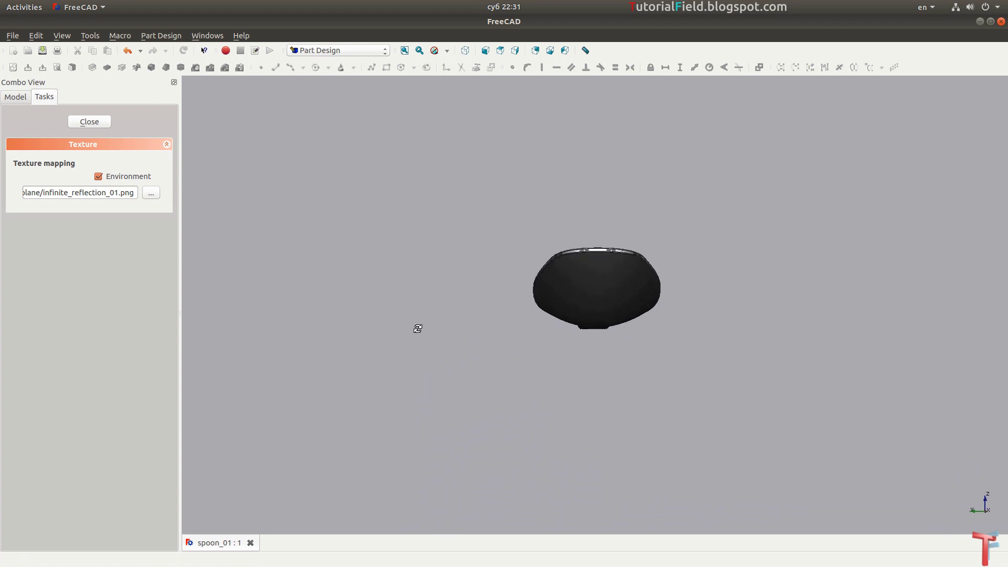
{"action": "mouse_move", "coordinate": [592, 248]}
{"action": "middle_mouse_down"}
{"action": "mouse_move", "coordinate": [556, 290]}
{"action": "mouse_move", "coordinate": [524, 299]}
{"action": "mouse_move", "coordinate": [500, 280]}
{"action": "middle_mouse_up"}
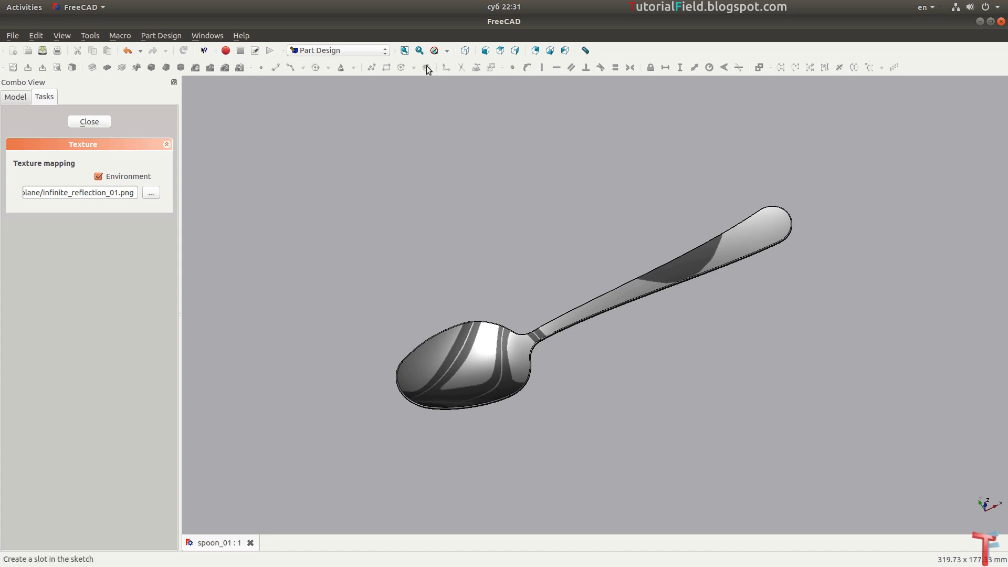
{"action": "left_click", "coordinate": [465, 50]}
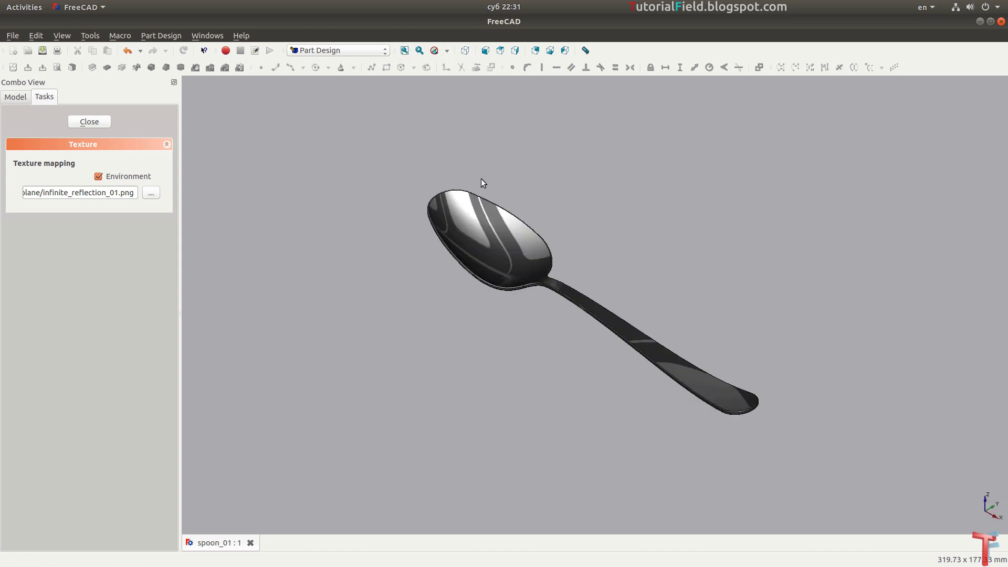